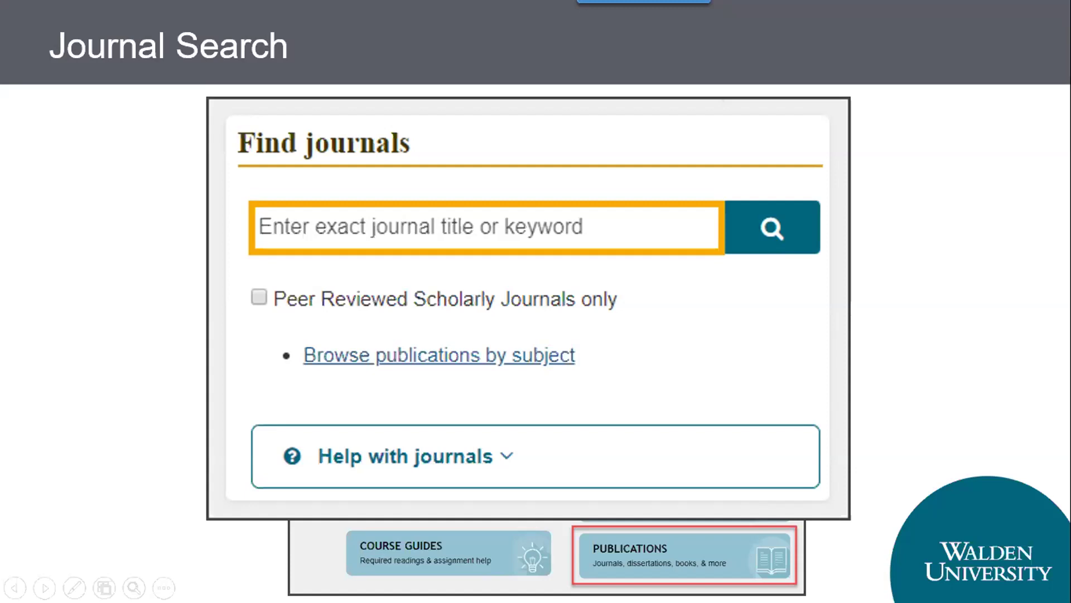
Leave the slideshow and copy the article title "Think, pair, freeze: The association between social anxiety and student discomfort in the active learning environment" from the Notepad citations
{"action": "key", "text": "Escape"}
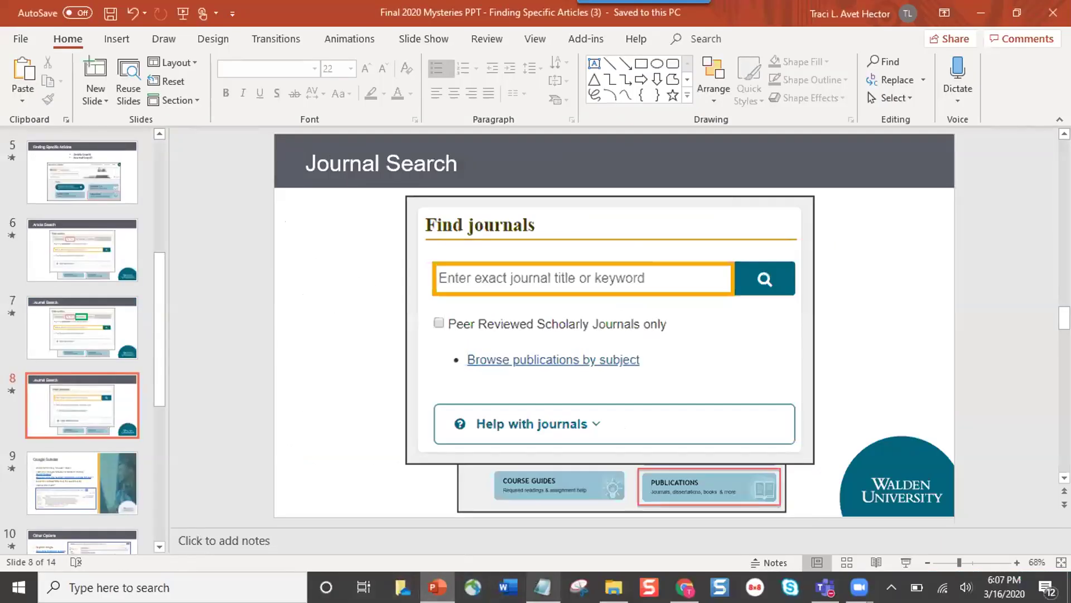
{"action": "key", "text": "alt+Tab"}
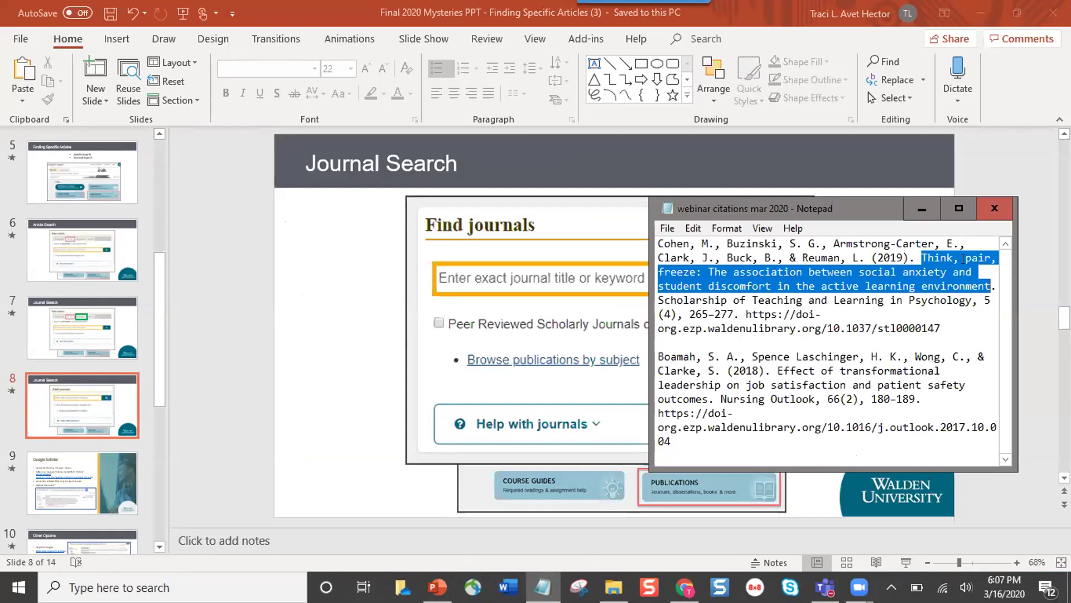
{"action": "left_click", "coordinate": [883, 295]}
{"action": "left_click_drag", "start_coordinate": [921, 257], "coordinate": [988, 282]}
{"action": "key", "text": "ctrl+c"}
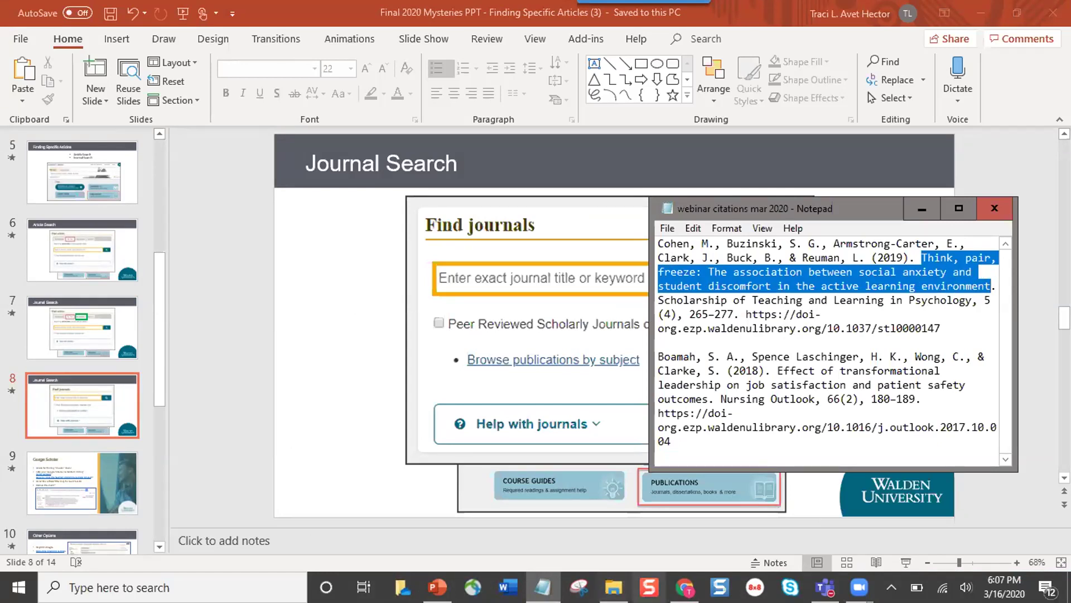
Switch to Chrome and open the library's Publications page at its Find articles section
{"action": "left_click", "coordinate": [685, 587]}
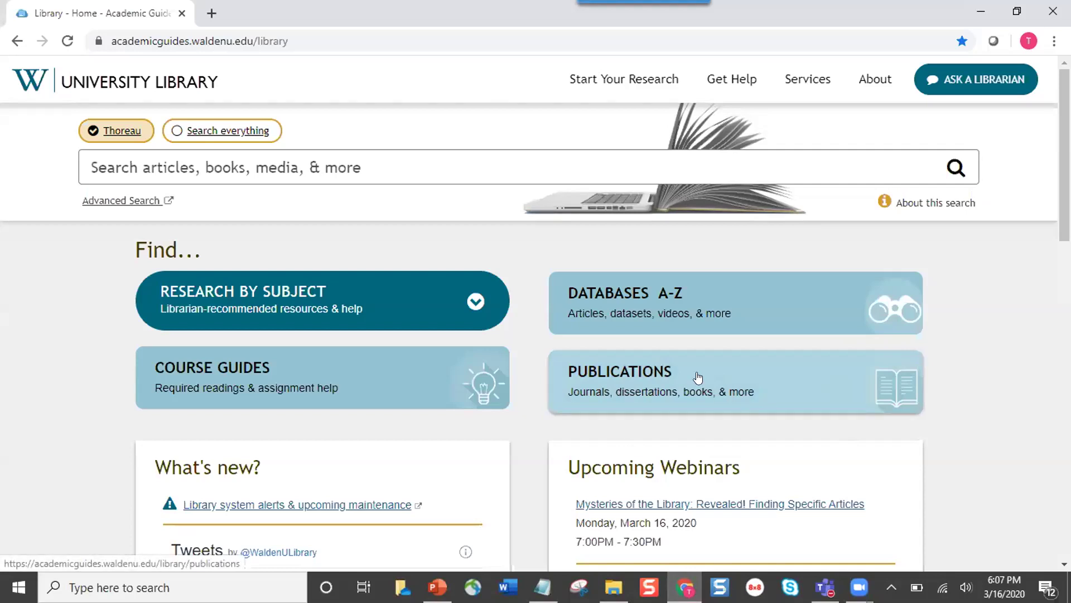
{"action": "left_click", "coordinate": [674, 375]}
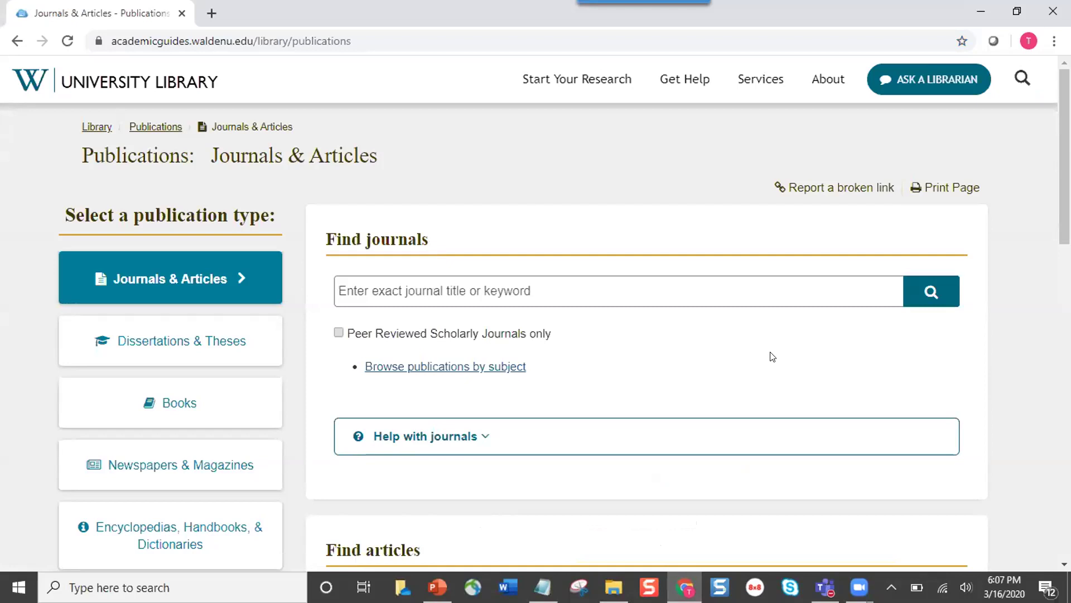
{"action": "scroll", "coordinate": [773, 356], "scroll_direction": "down", "scroll_amount": 4}
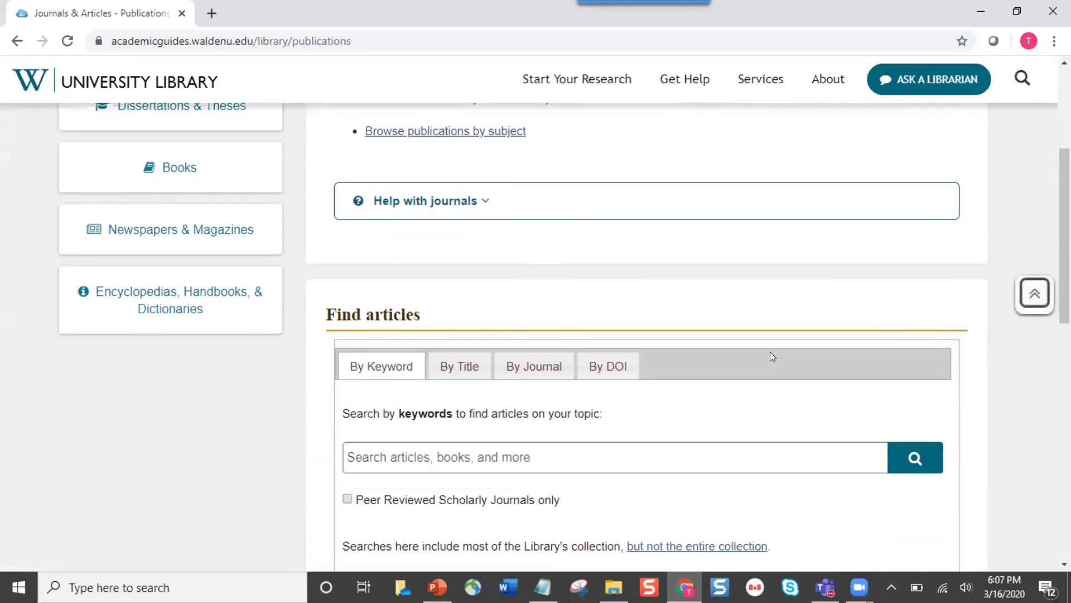
{"action": "scroll", "coordinate": [772, 356], "scroll_direction": "down", "scroll_amount": 1}
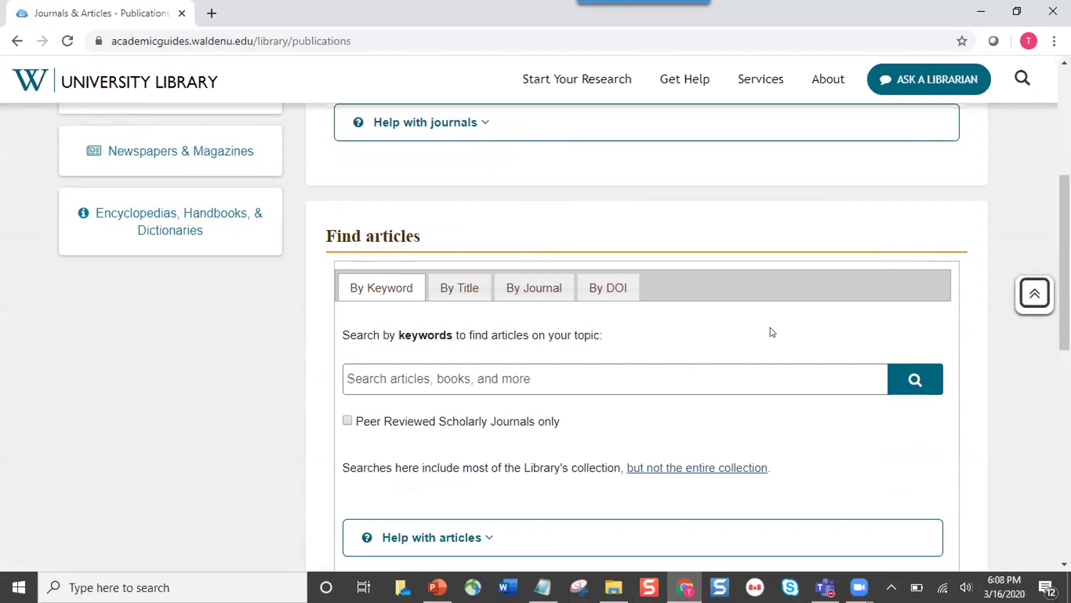
Search for articles by title using the copied "Think, pair, freeze" title
{"action": "left_click", "coordinate": [461, 293]}
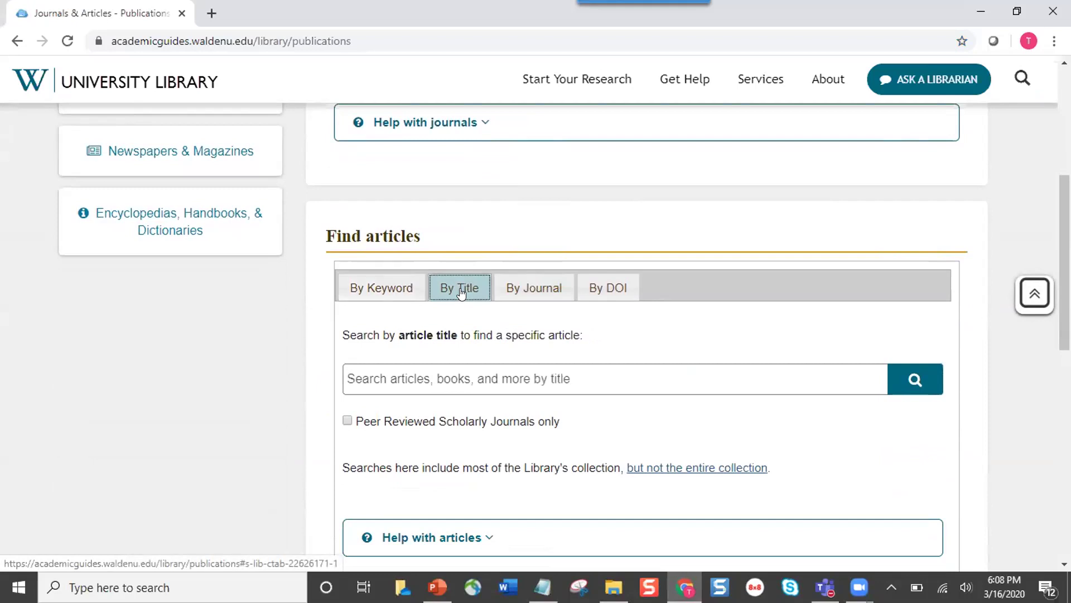
{"action": "left_click", "coordinate": [474, 371]}
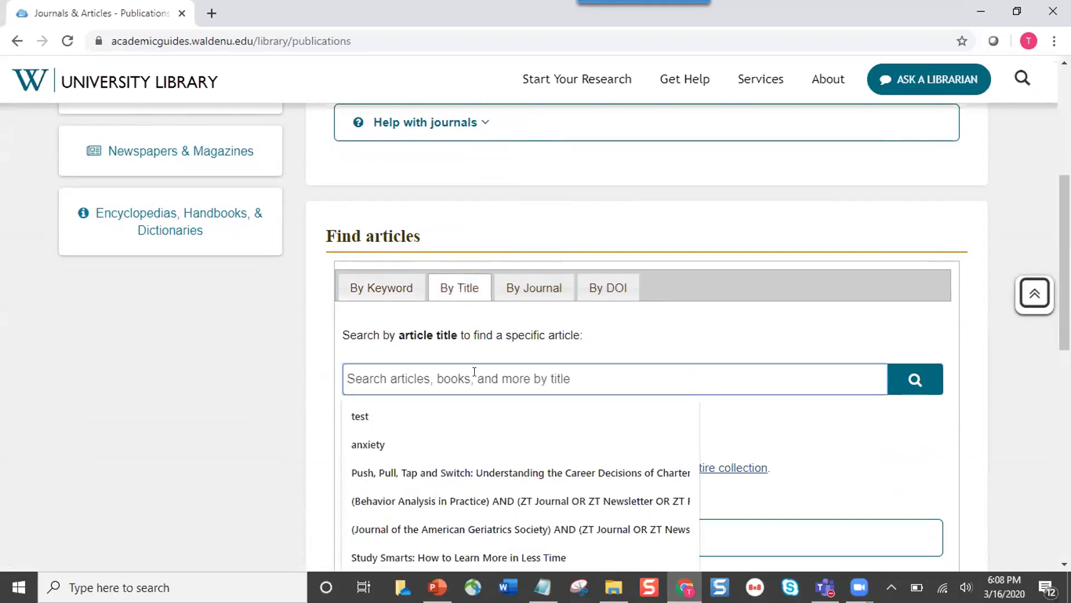
{"action": "key", "text": "ctrl+v"}
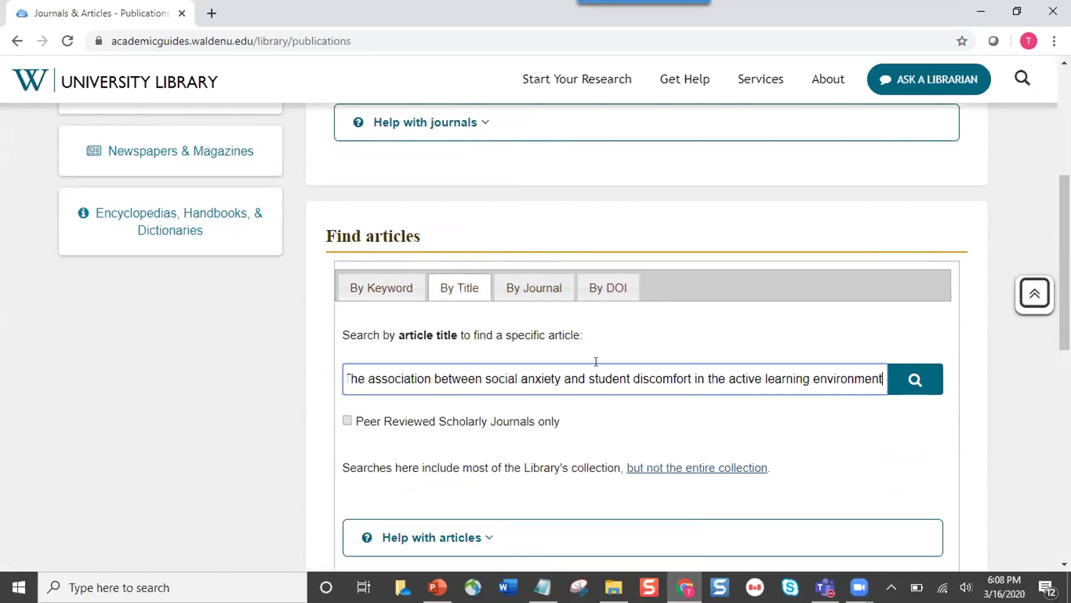
{"action": "left_click", "coordinate": [908, 381]}
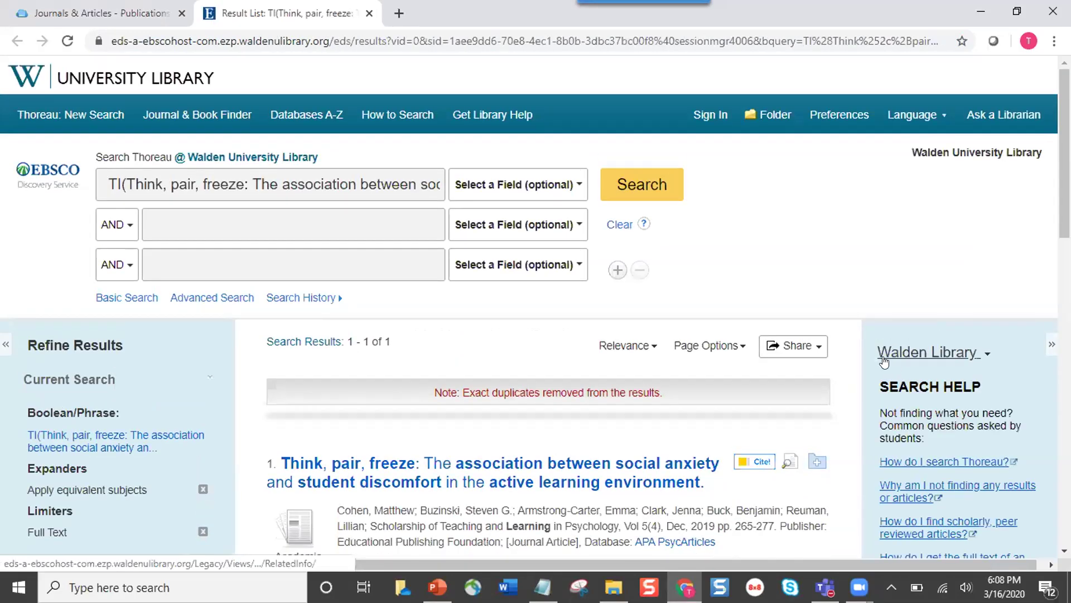
Review the search query and result entry, and open the detailed record of the "Think, pair, freeze" article
{"action": "scroll", "coordinate": [848, 371], "scroll_direction": "down", "scroll_amount": 2}
{"action": "scroll", "coordinate": [846, 379], "scroll_direction": "up", "scroll_amount": 2}
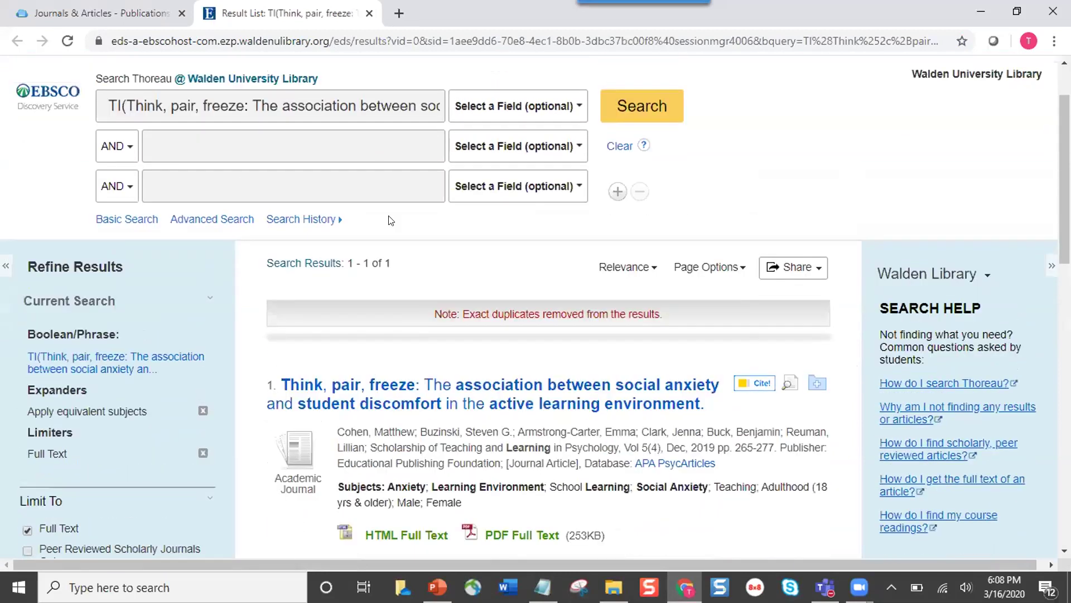
{"action": "double_click", "coordinate": [110, 106]}
{"action": "left_click", "coordinate": [776, 192]}
{"action": "scroll", "coordinate": [781, 234], "scroll_direction": "down", "scroll_amount": 3}
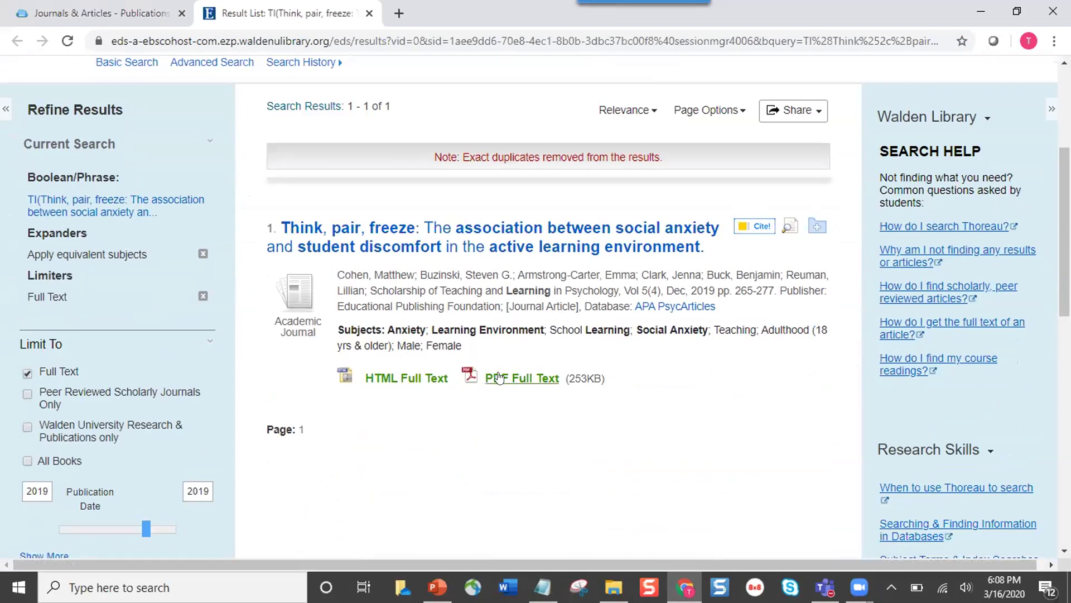
{"action": "left_click", "coordinate": [456, 237]}
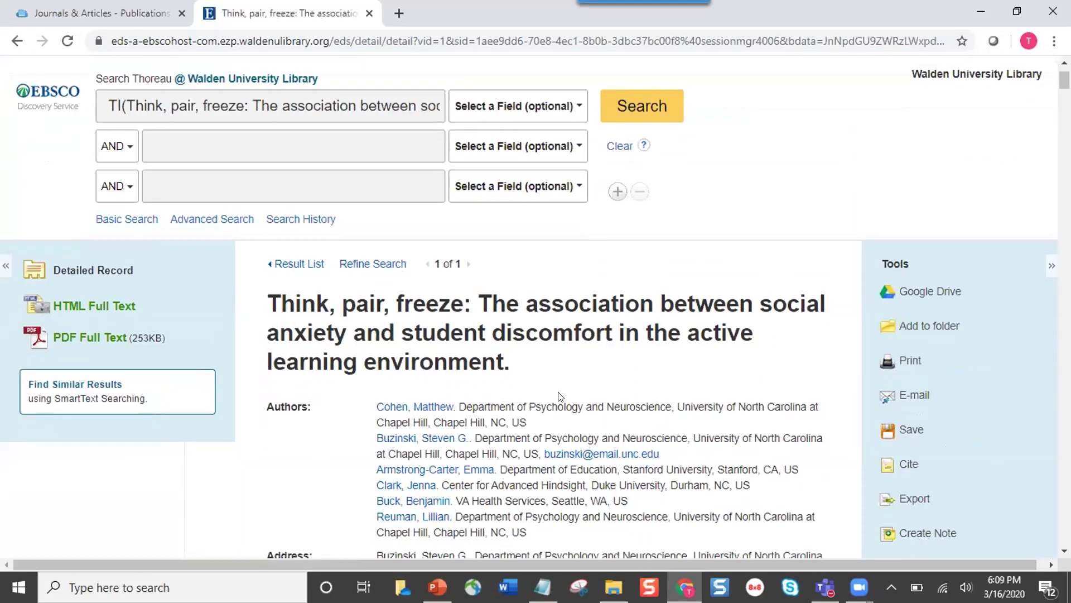
Look through the article's detailed record, including its source, abstract, subjects and HTML full text
{"action": "scroll", "coordinate": [770, 434], "scroll_direction": "down", "scroll_amount": 4}
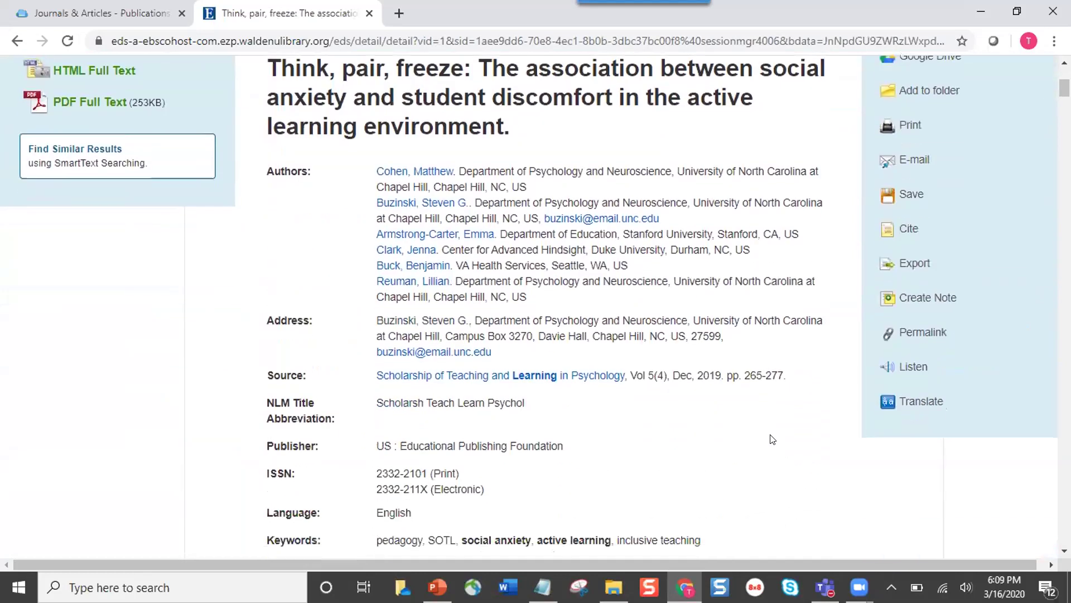
{"action": "scroll", "coordinate": [772, 439], "scroll_direction": "down", "scroll_amount": 5}
{"action": "scroll", "coordinate": [772, 434], "scroll_direction": "down", "scroll_amount": 3}
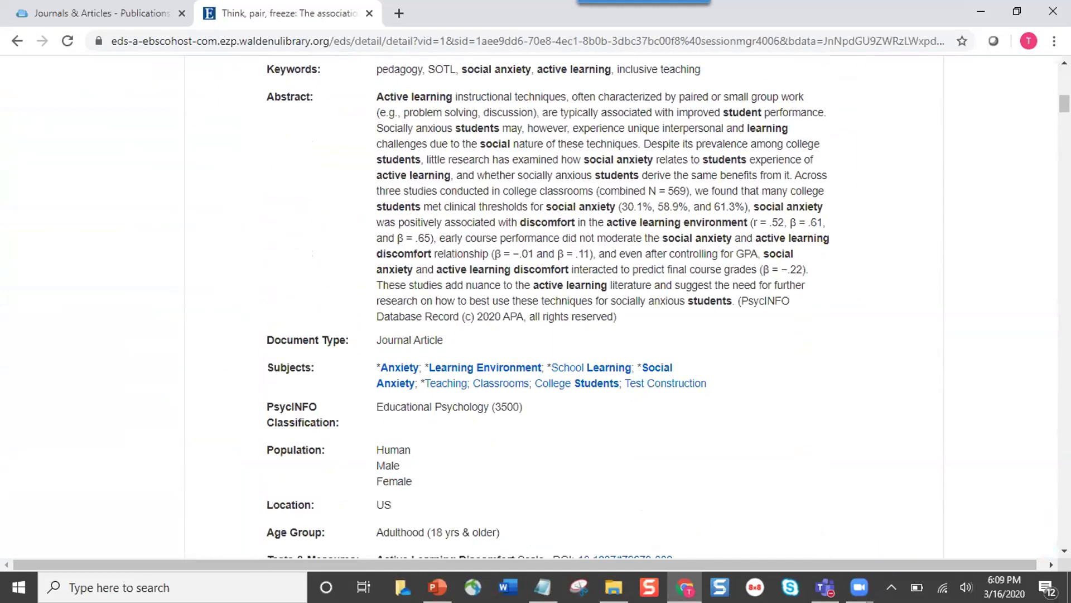
{"action": "scroll", "coordinate": [548, 307], "scroll_direction": "down", "scroll_amount": 20}
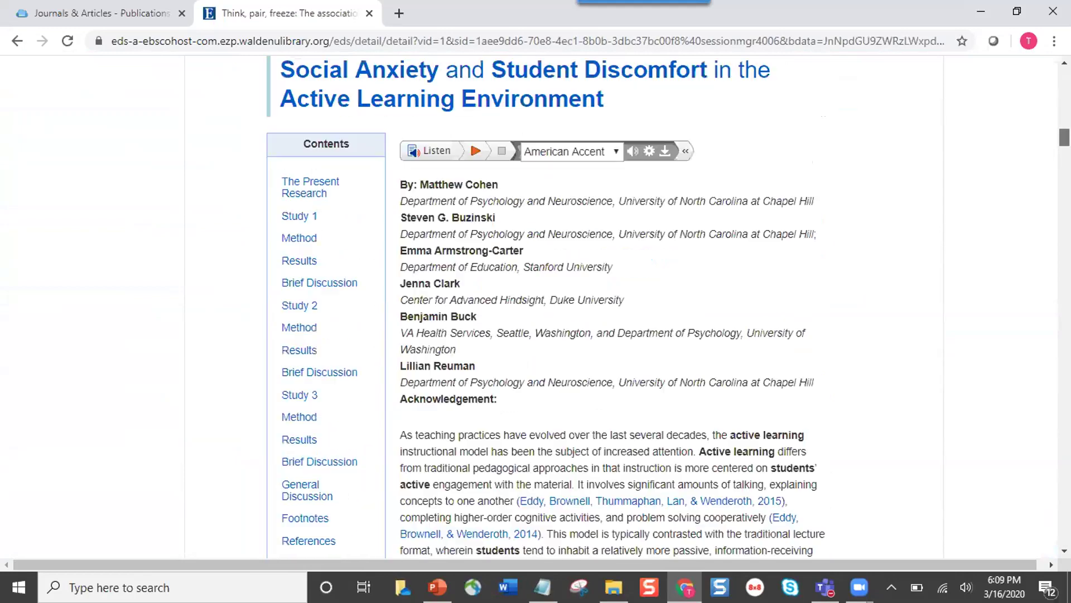
{"action": "scroll", "coordinate": [549, 307], "scroll_direction": "down", "scroll_amount": 20}
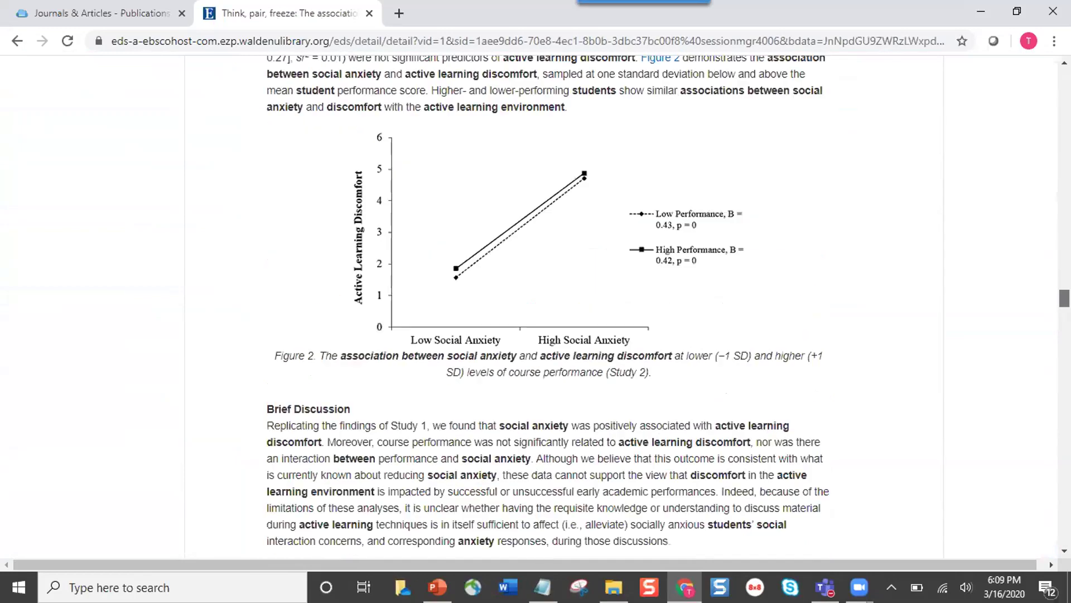
{"action": "scroll", "coordinate": [548, 307], "scroll_direction": "up", "scroll_amount": 20}
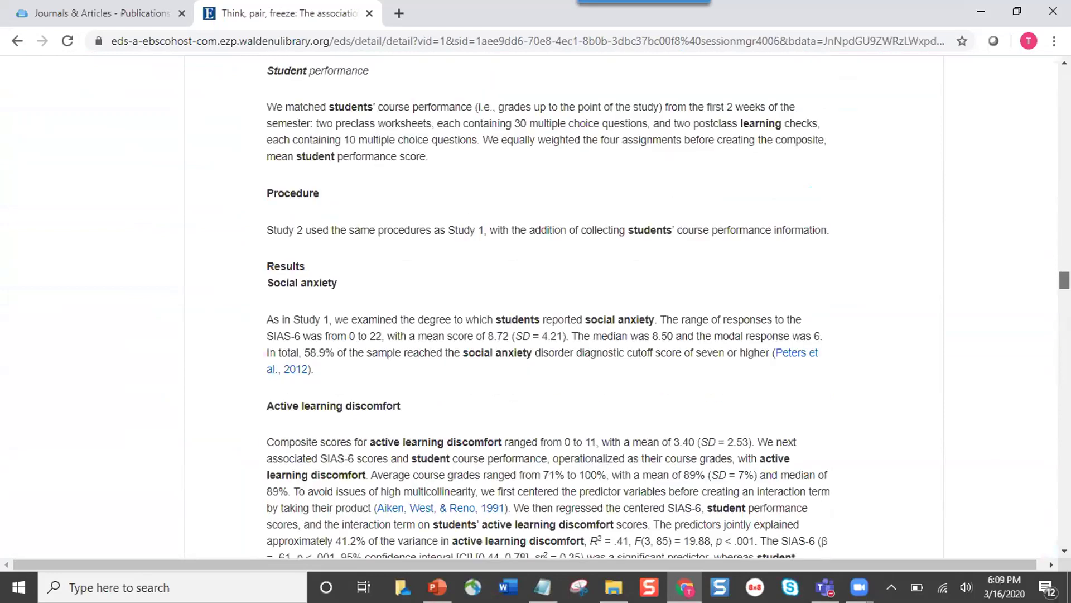
{"action": "scroll", "coordinate": [548, 307], "scroll_direction": "up", "scroll_amount": 15}
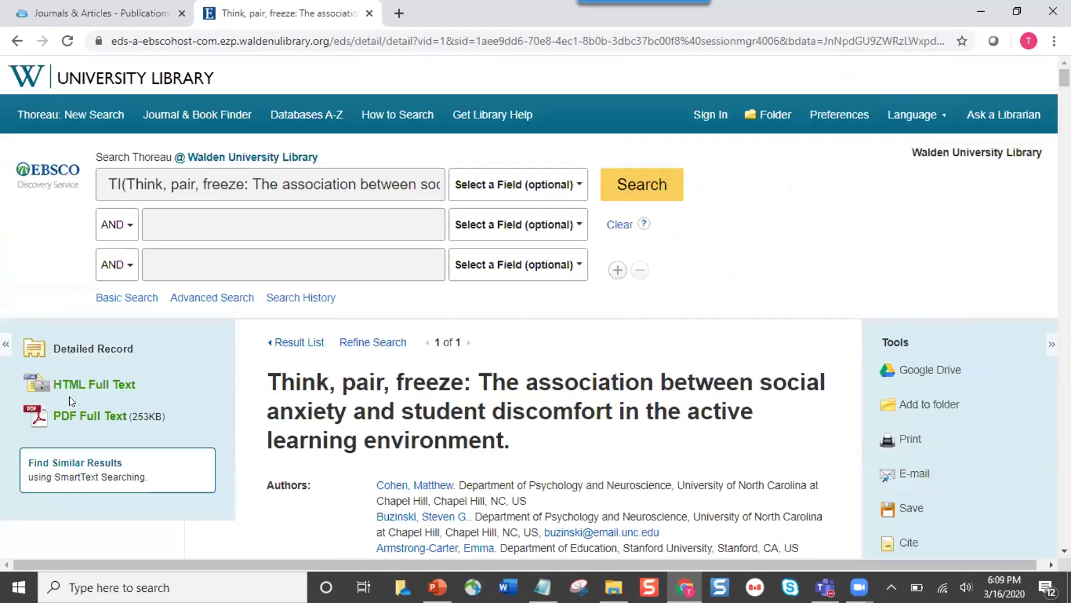
View the article's PDF full text in a new tab, and close both the PDF and record tabs
{"action": "right_click", "coordinate": [91, 418]}
{"action": "left_click", "coordinate": [152, 428]}
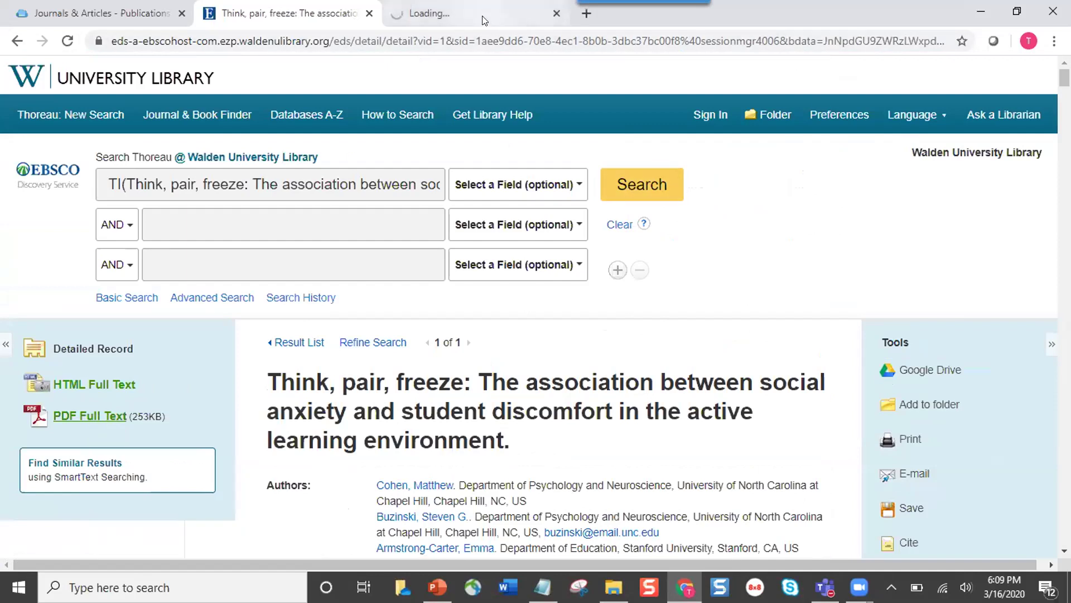
{"action": "left_click", "coordinate": [485, 18]}
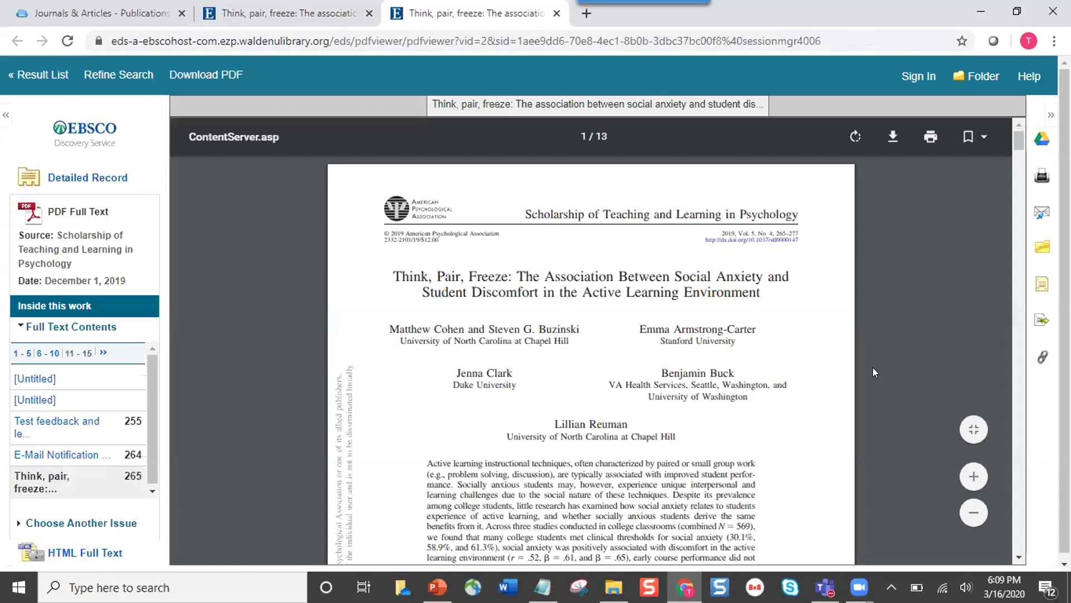
{"action": "scroll", "coordinate": [872, 367], "scroll_direction": "down", "scroll_amount": 4}
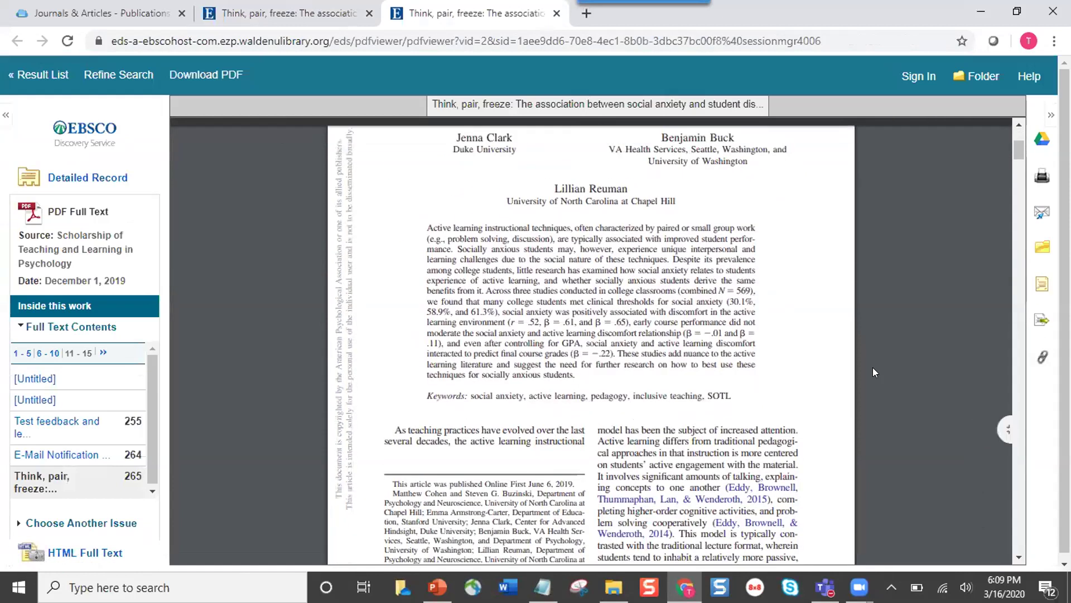
{"action": "scroll", "coordinate": [873, 367], "scroll_direction": "up", "scroll_amount": 5}
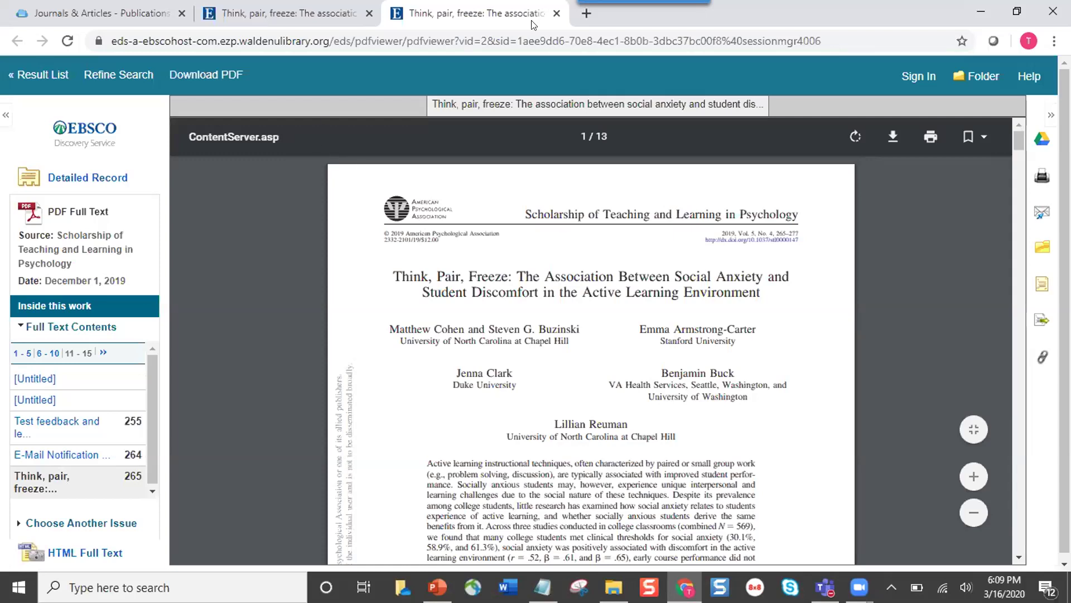
{"action": "left_click", "coordinate": [556, 13]}
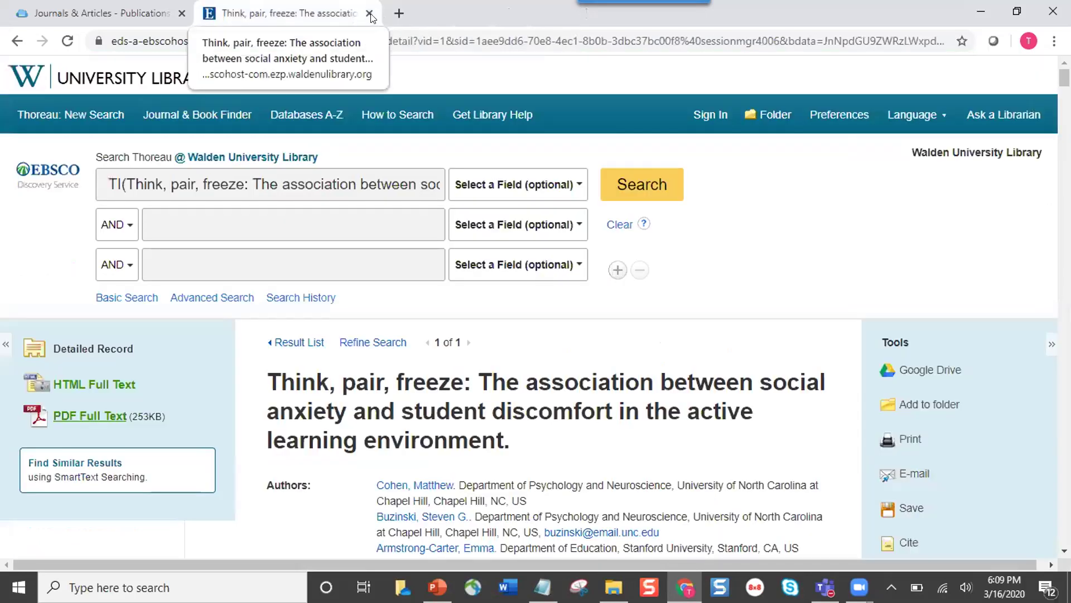
{"action": "left_click", "coordinate": [369, 13]}
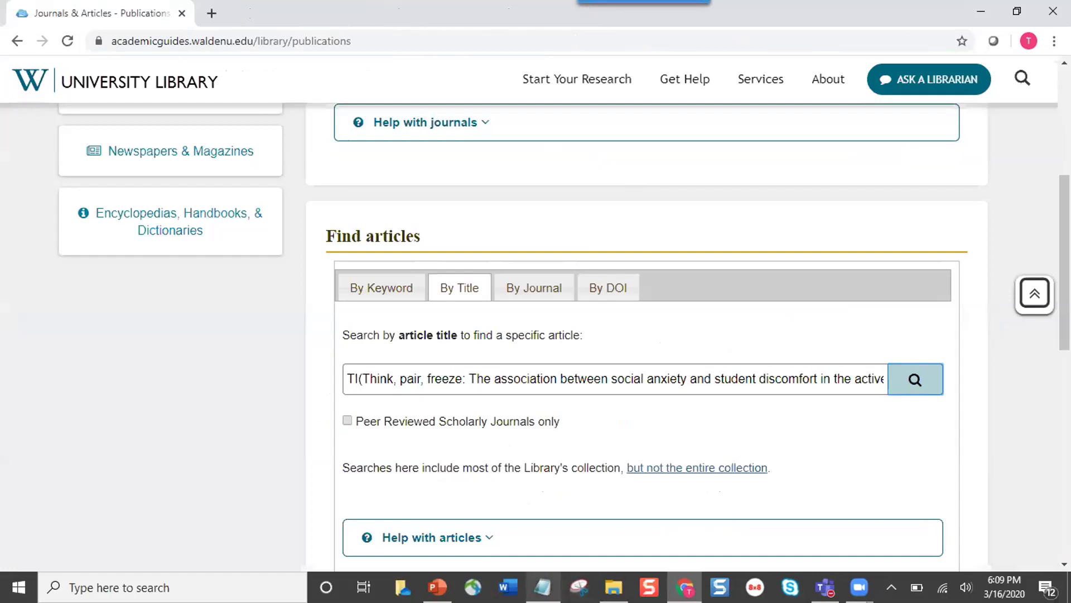
Copy the title "Effect of transformational leadership on job satisfaction and patient safety outcomes" from the second citation in Notepad
{"action": "left_click", "coordinate": [544, 502]}
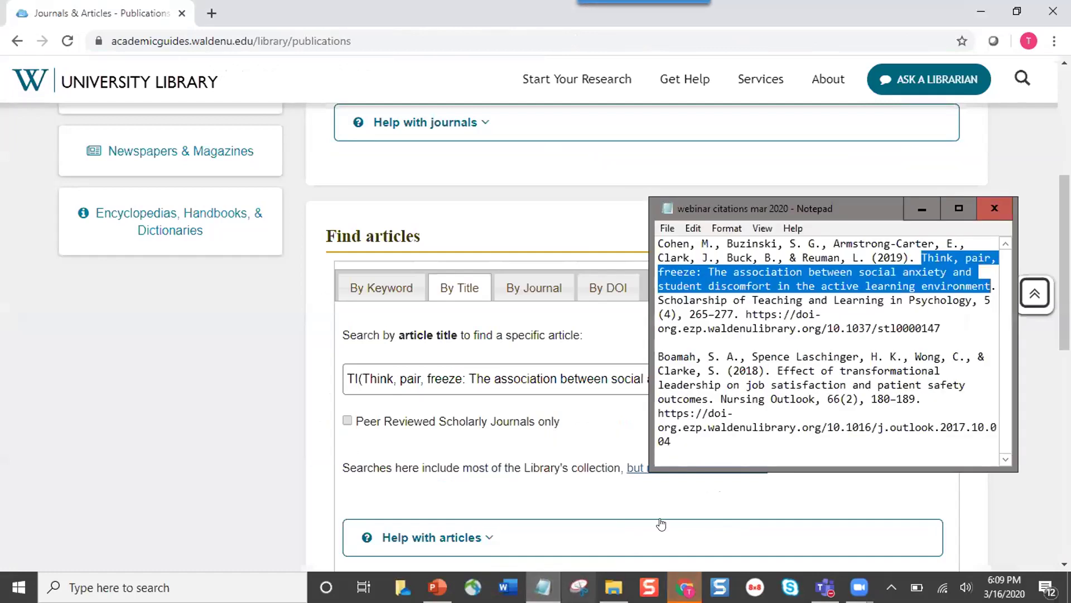
{"action": "left_click", "coordinate": [775, 369]}
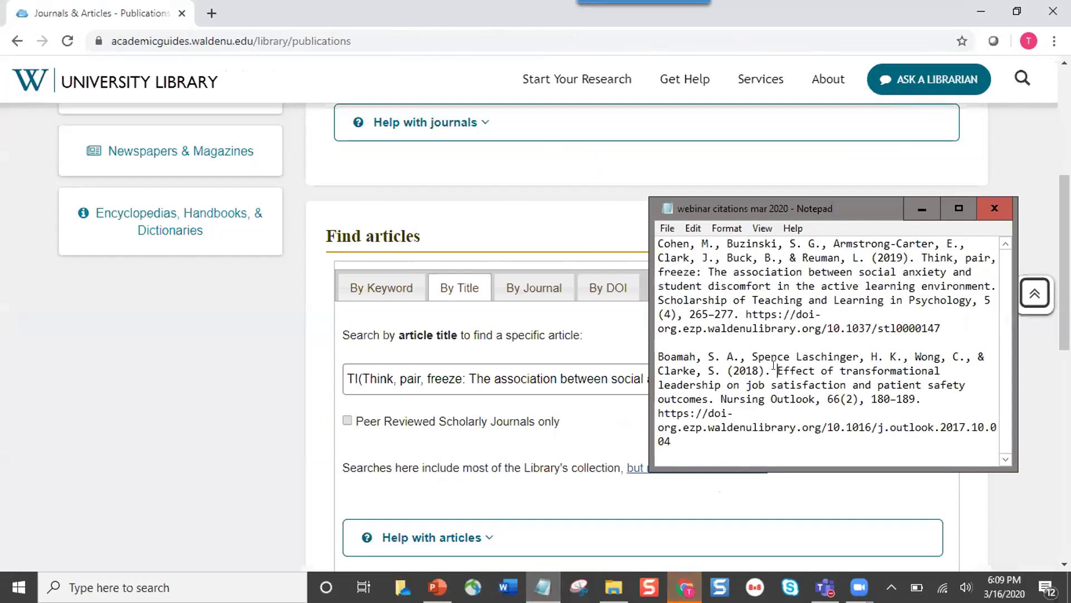
{"action": "left_click_drag", "start_coordinate": [777, 371], "coordinate": [705, 398]}
{"action": "key", "text": "ctrl+c"}
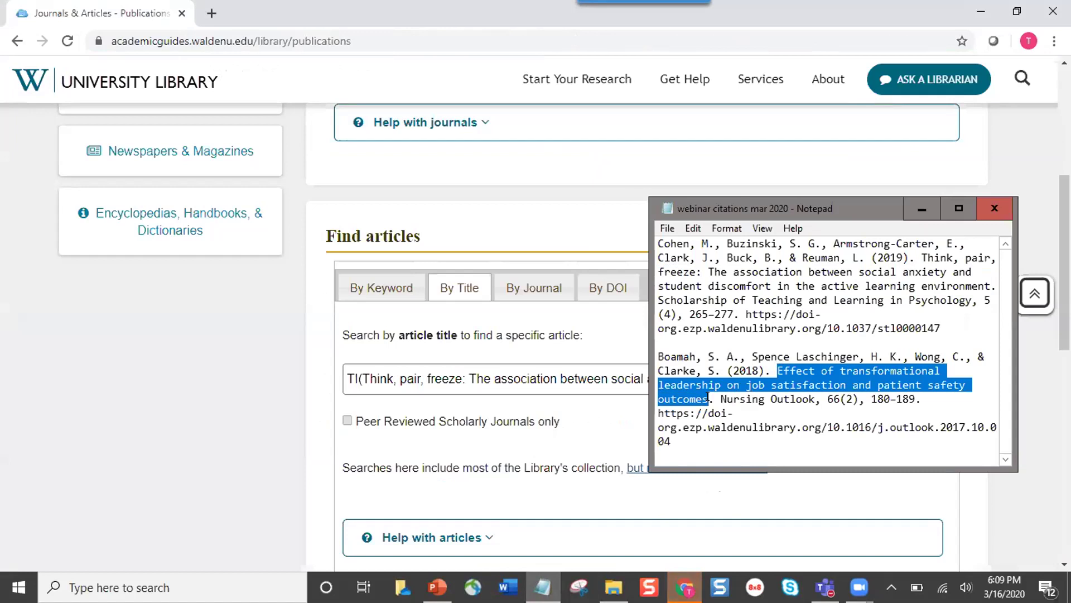
{"action": "left_click", "coordinate": [762, 399]}
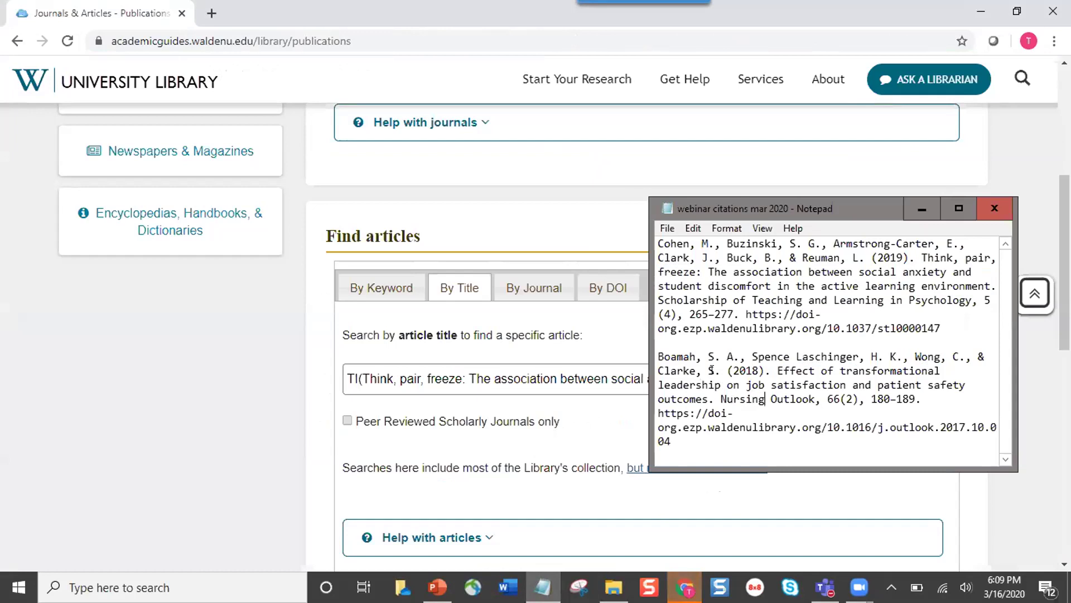
Replace the title query with "Effect of transformational leadership on job satisfaction and patient safety outcomes", run the search and view the result's full-text link
{"action": "triple_click", "coordinate": [522, 370]}
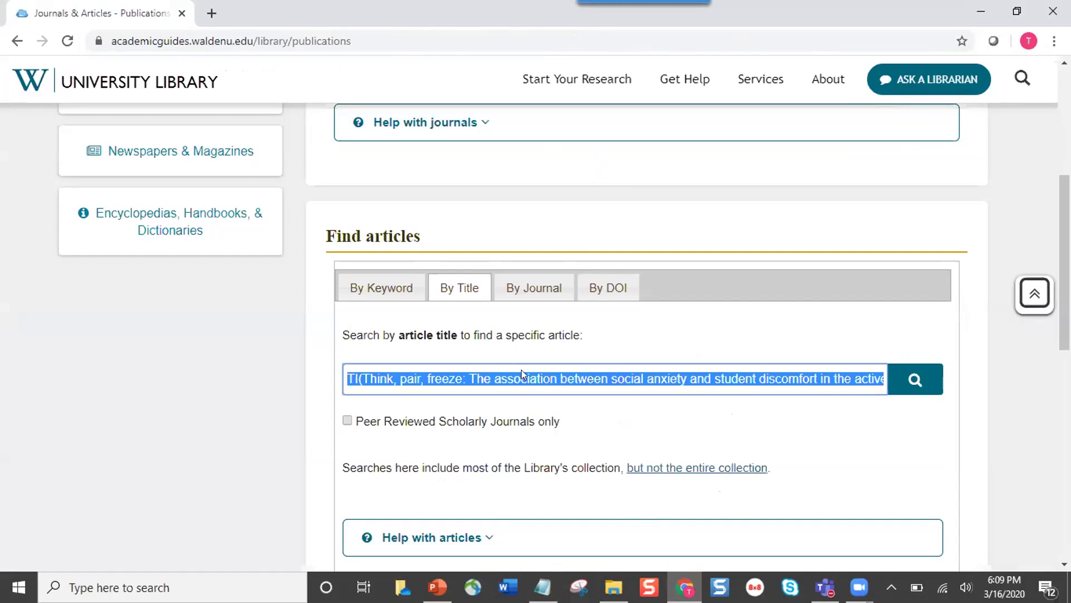
{"action": "key", "text": "ctrl+v"}
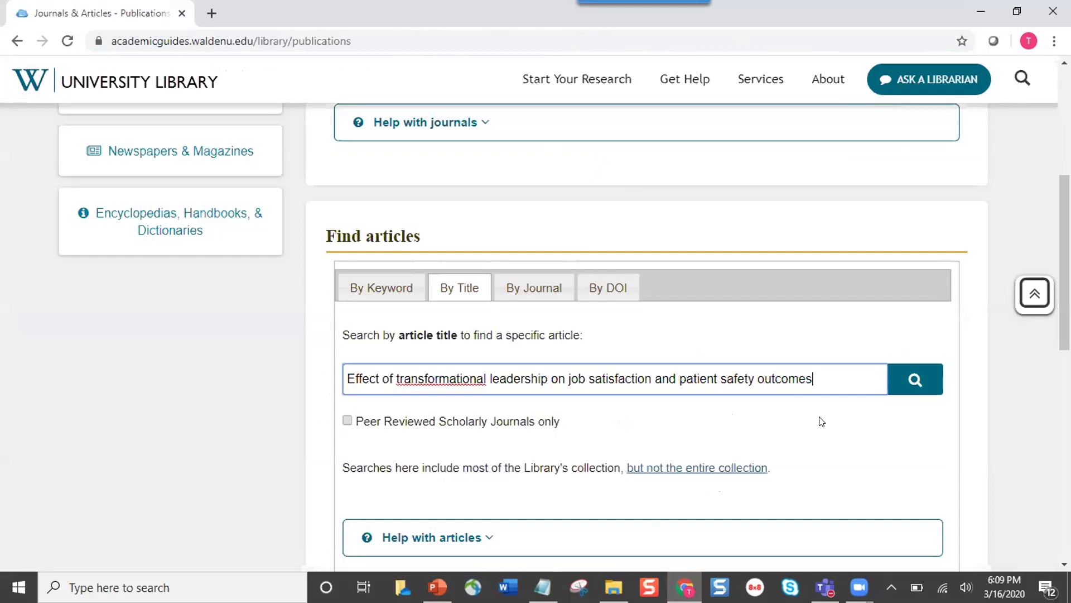
{"action": "left_click", "coordinate": [912, 378]}
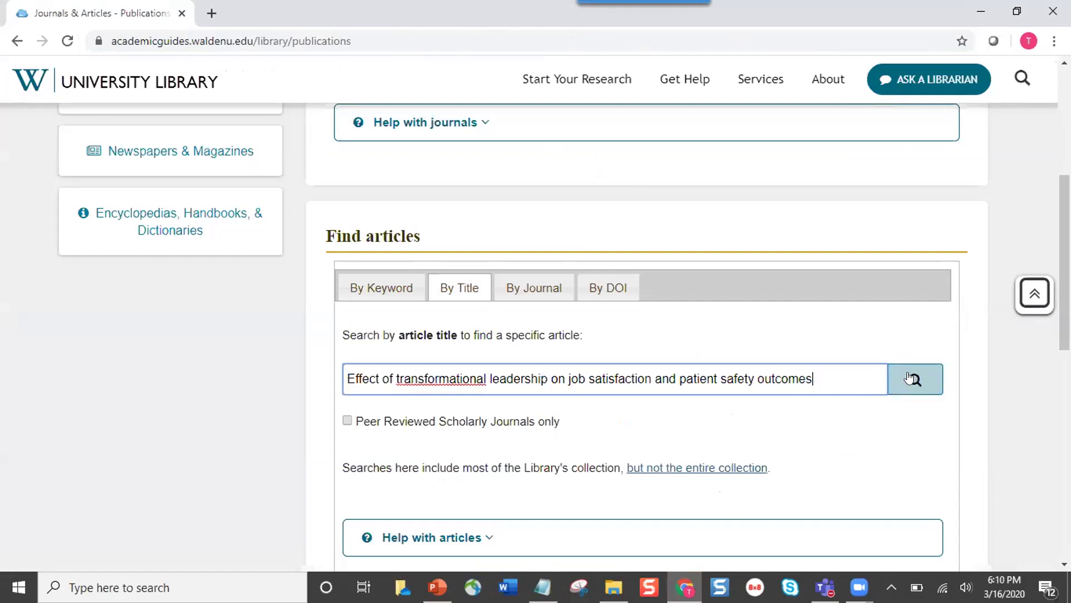
{"action": "left_click", "coordinate": [909, 378]}
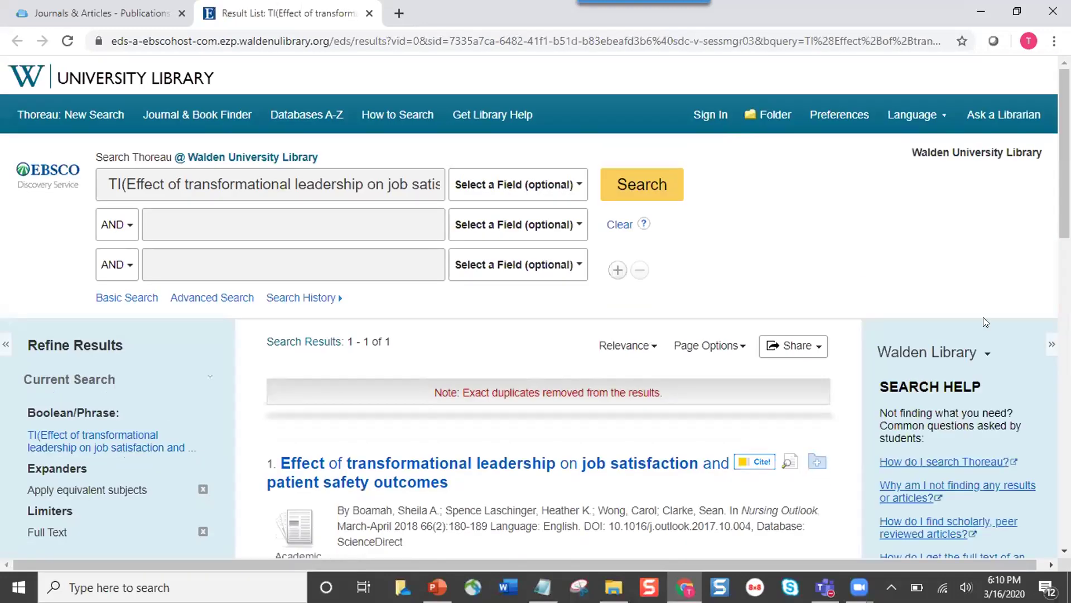
{"action": "scroll", "coordinate": [843, 314], "scroll_direction": "down", "scroll_amount": 1}
{"action": "scroll", "coordinate": [844, 314], "scroll_direction": "down", "scroll_amount": 1}
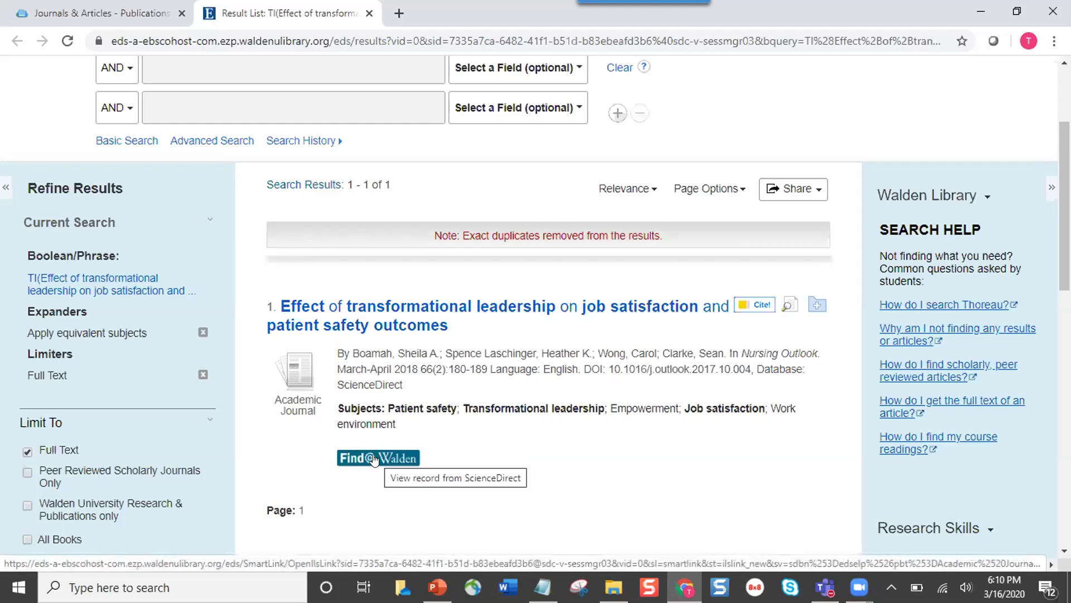
Open the article's full text on ScienceDirect from the search result and skim through its sections
{"action": "left_click", "coordinate": [374, 458]}
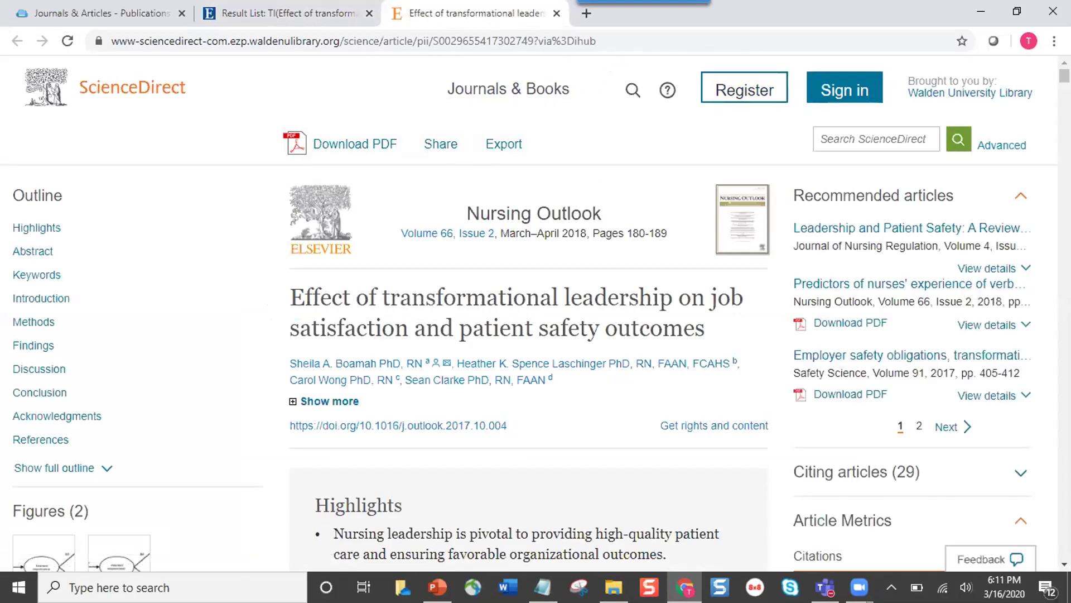
{"action": "scroll", "coordinate": [528, 335], "scroll_direction": "down", "scroll_amount": 20}
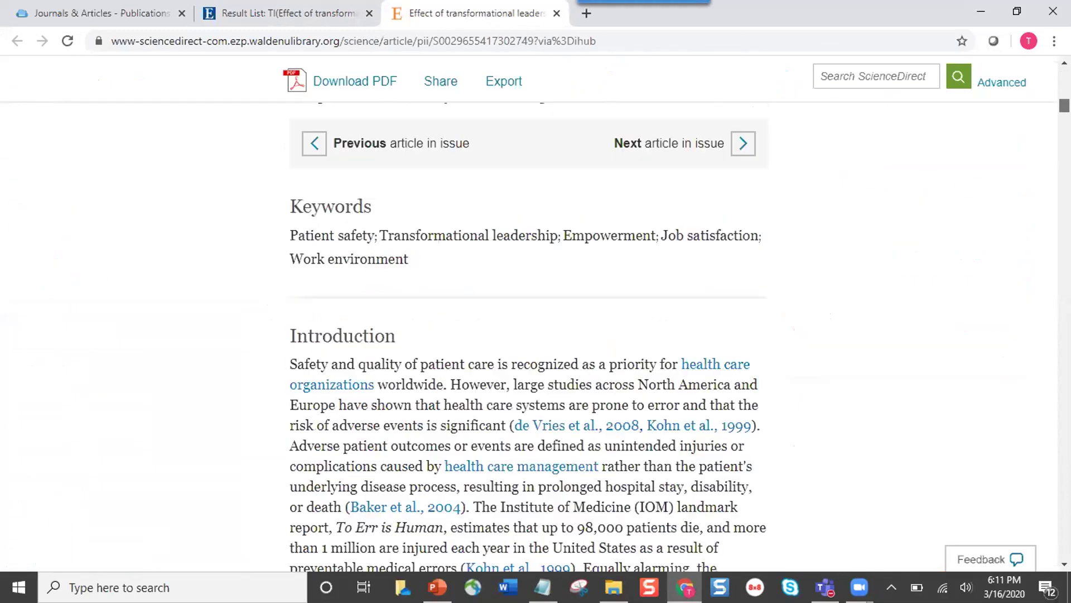
{"action": "scroll", "coordinate": [716, 144], "scroll_direction": "down", "scroll_amount": 20}
{"action": "scroll", "coordinate": [716, 144], "scroll_direction": "up", "scroll_amount": 20}
{"action": "scroll", "coordinate": [716, 144], "scroll_direction": "up", "scroll_amount": 15}
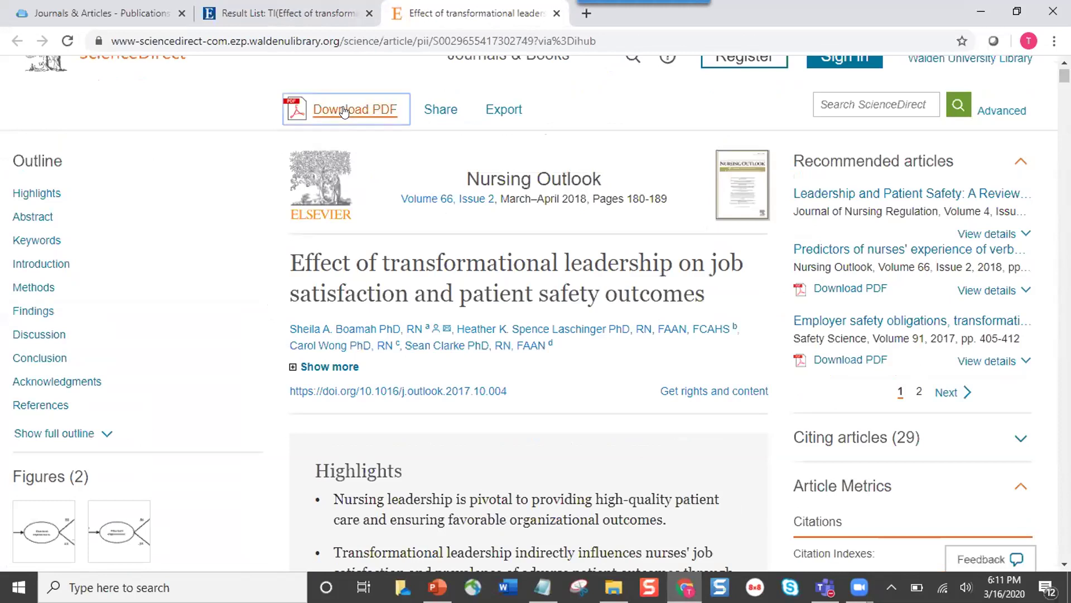
View the PDF download options for the article, and close both the article and the result list
{"action": "left_click", "coordinate": [340, 110]}
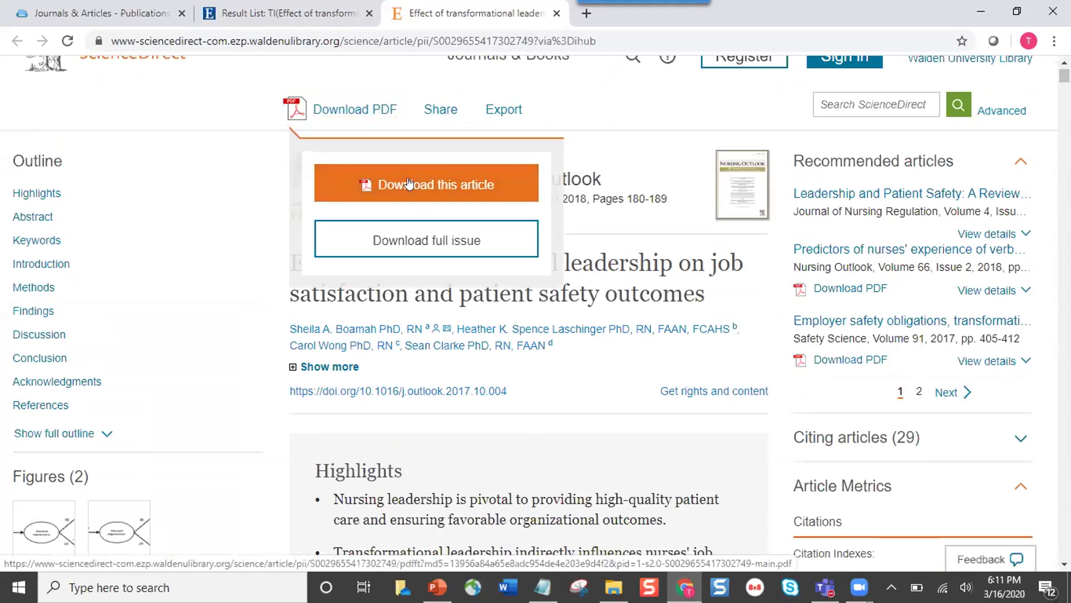
{"action": "middle_click", "coordinate": [463, 21]}
{"action": "left_click", "coordinate": [369, 13]}
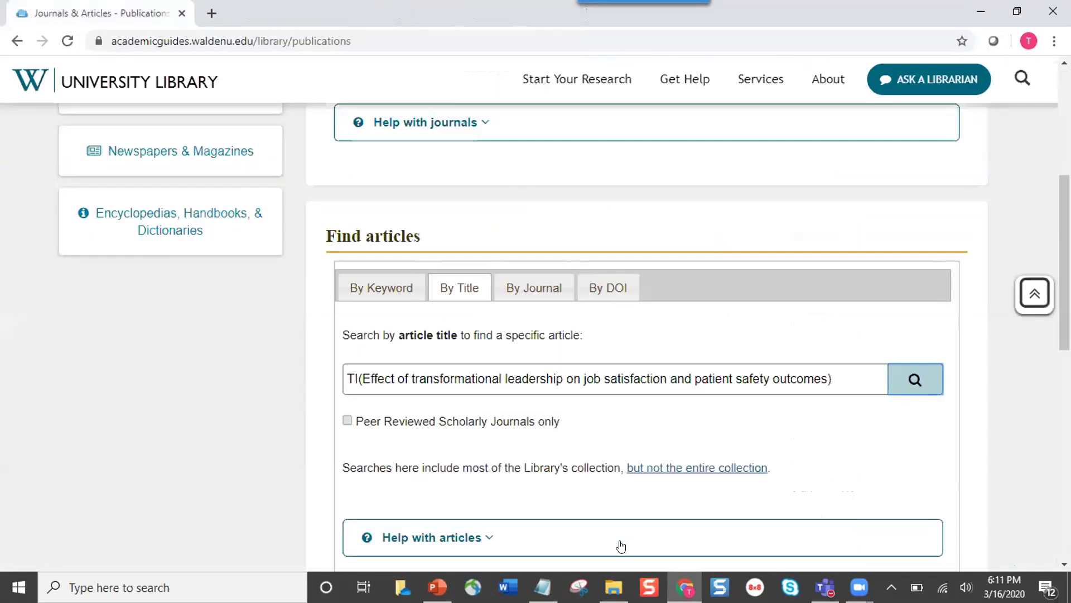
Highlight the journal title "Nursing Outlook" in the second citation of the Notepad file
{"action": "mouse_move", "coordinate": [543, 587]}
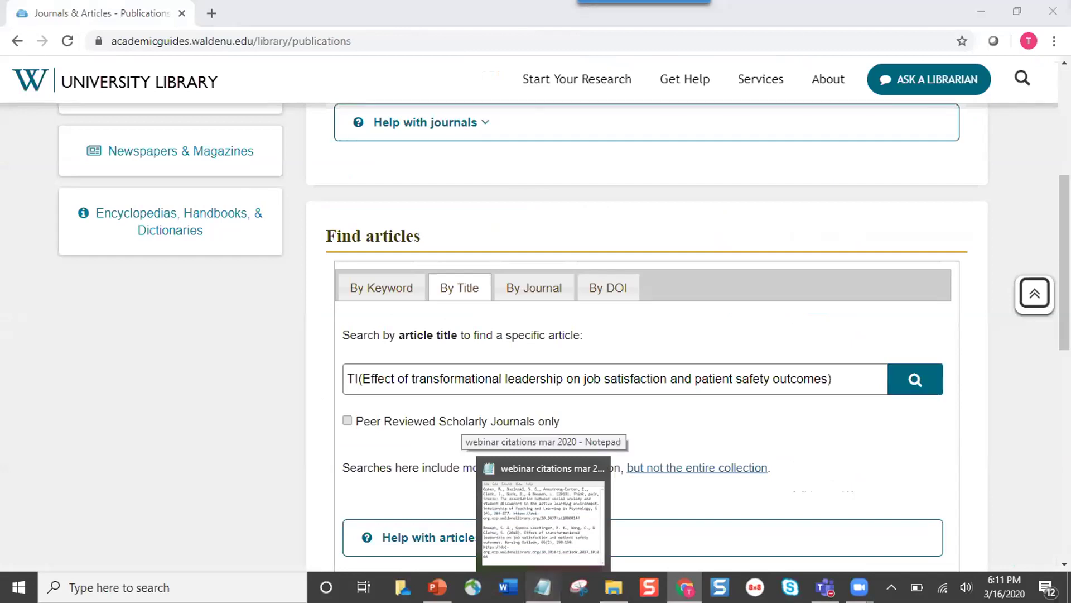
{"action": "left_click", "coordinate": [542, 519]}
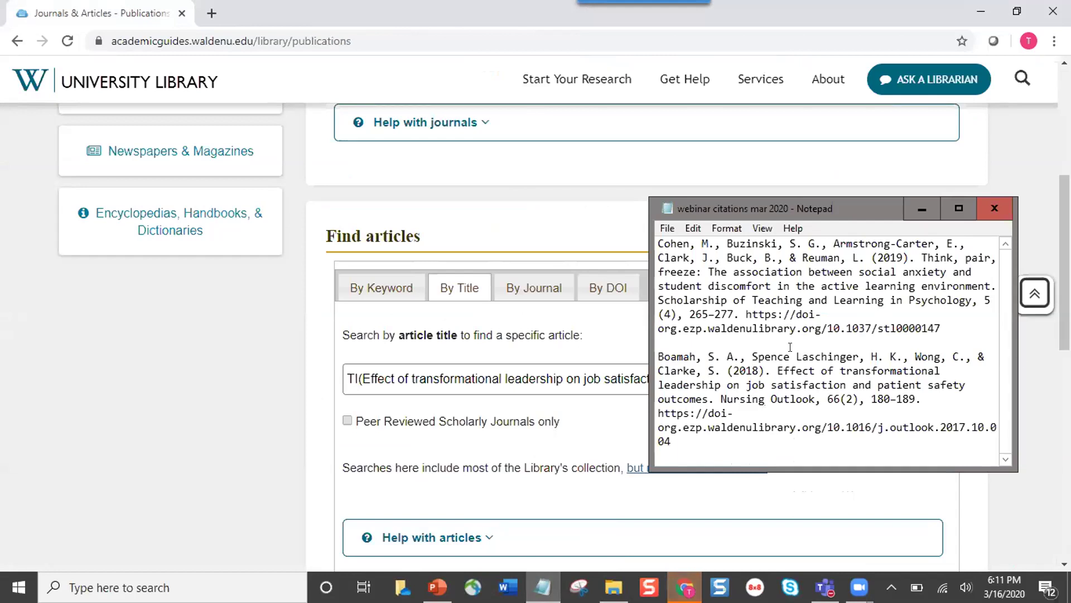
{"action": "left_click_drag", "start_coordinate": [659, 356], "coordinate": [745, 440]}
{"action": "left_click", "coordinate": [771, 412]}
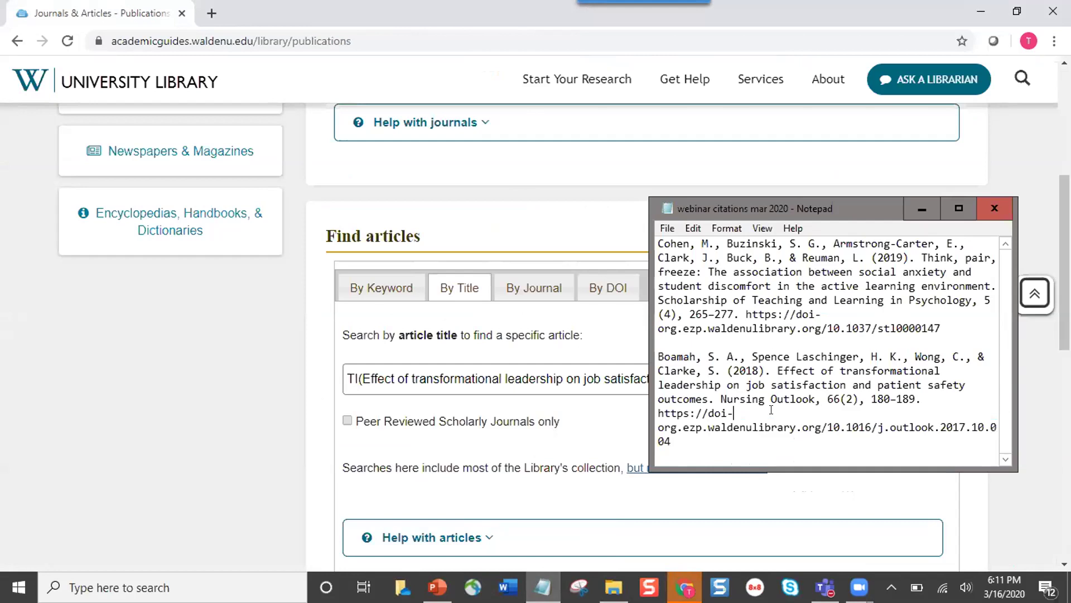
{"action": "left_click_drag", "start_coordinate": [720, 398], "coordinate": [813, 398]}
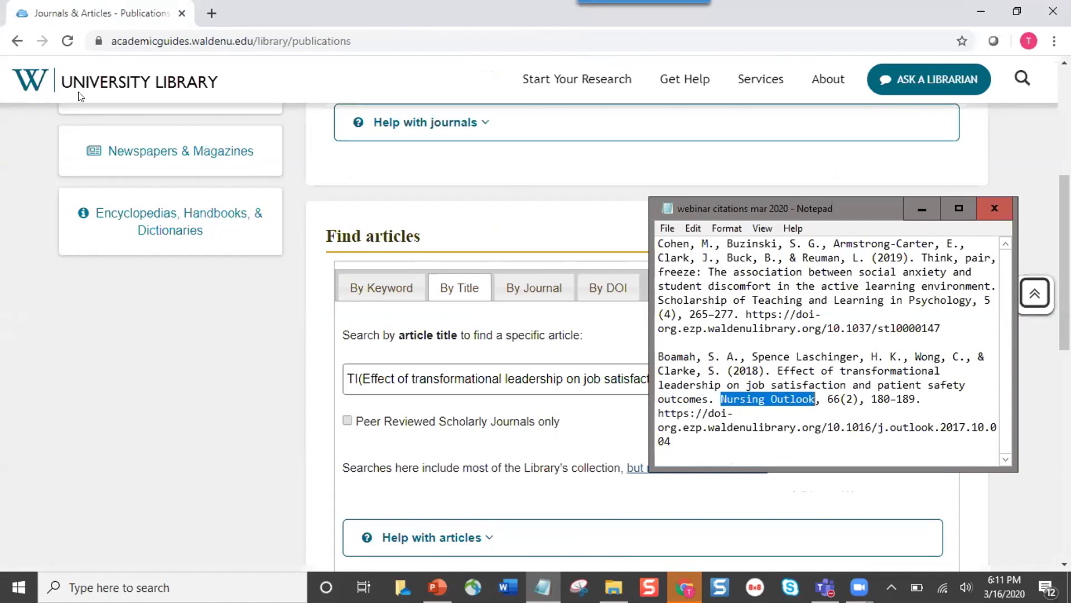
Return to the library home page and open its Publications page at the journal search
{"action": "left_click", "coordinate": [111, 80]}
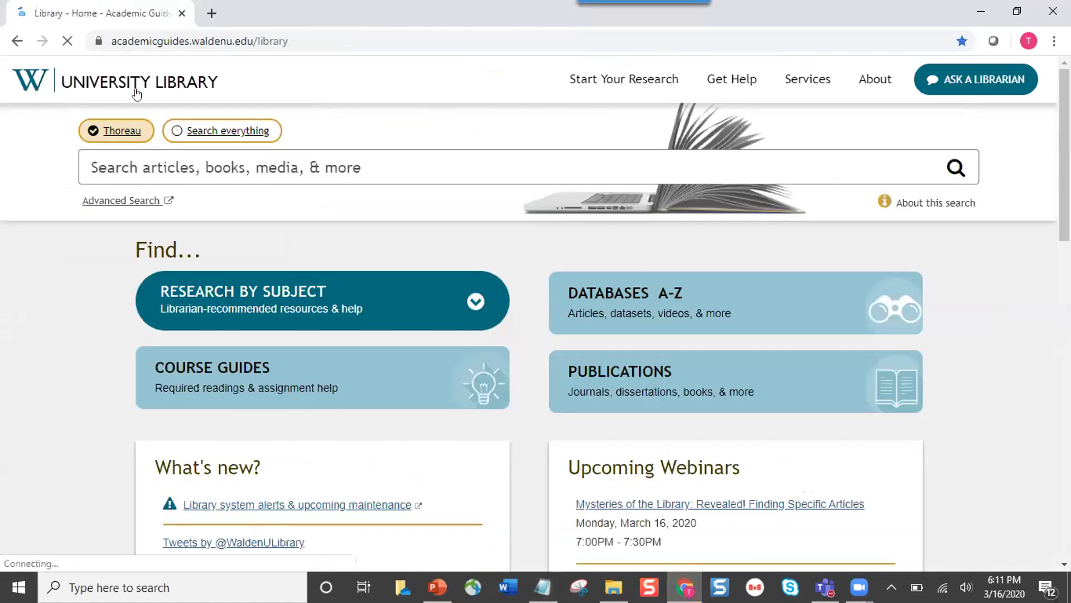
{"action": "left_click", "coordinate": [708, 384]}
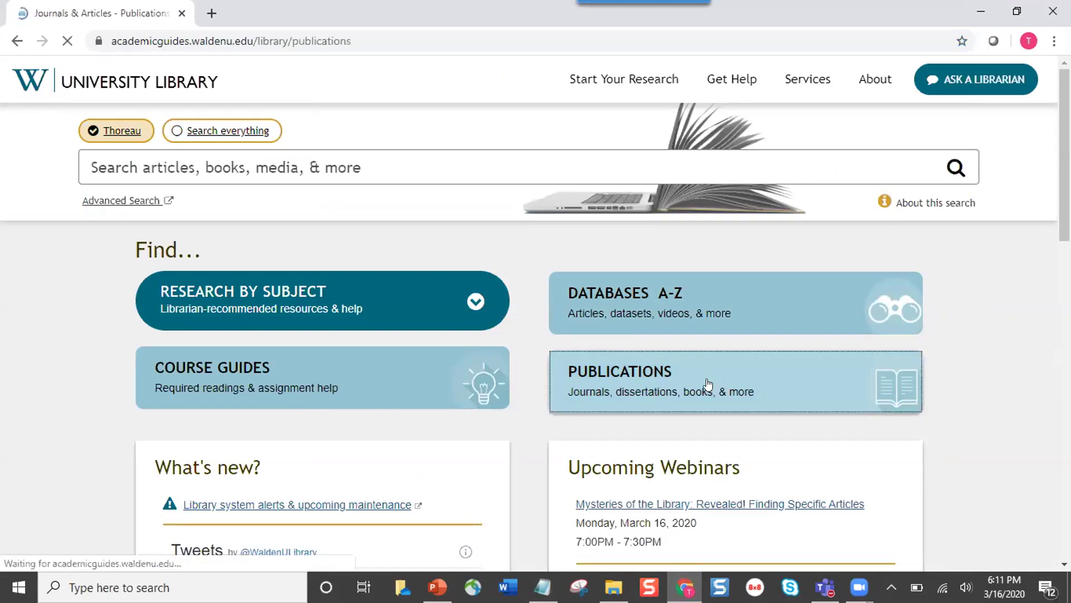
{"action": "scroll", "coordinate": [1045, 371], "scroll_direction": "down", "scroll_amount": 3}
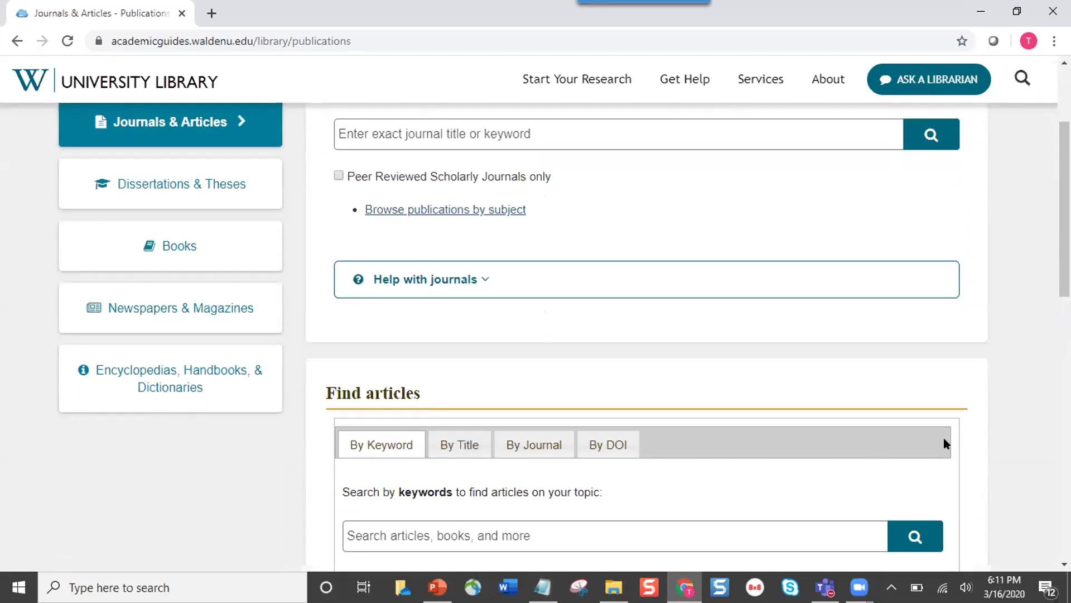
{"action": "scroll", "coordinate": [1033, 418], "scroll_direction": "up", "scroll_amount": 3}
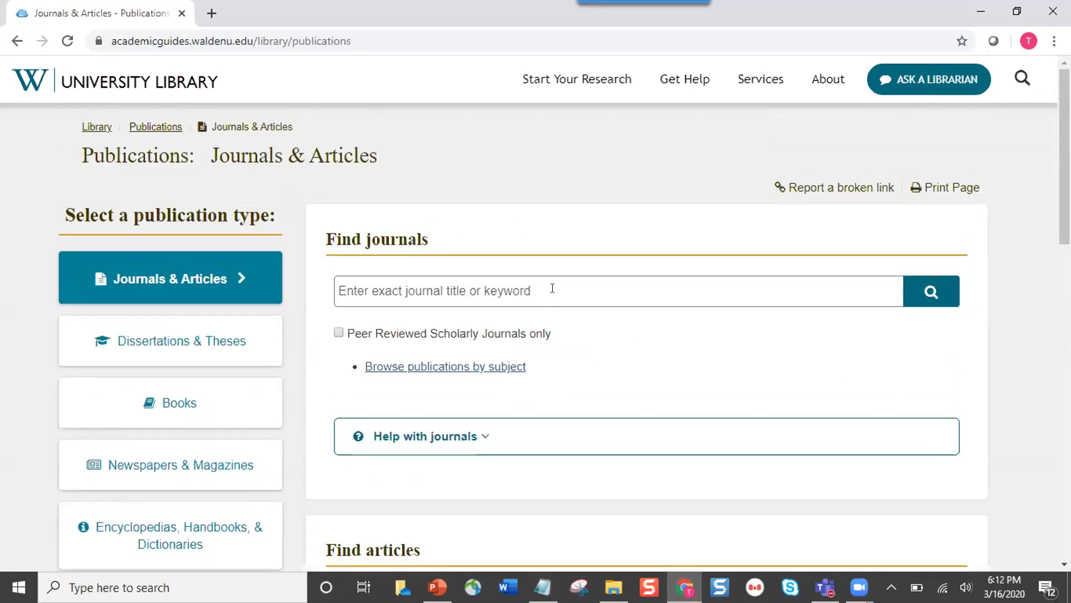
Search the library's journals for "nursing outlook"
{"action": "left_click", "coordinate": [552, 289]}
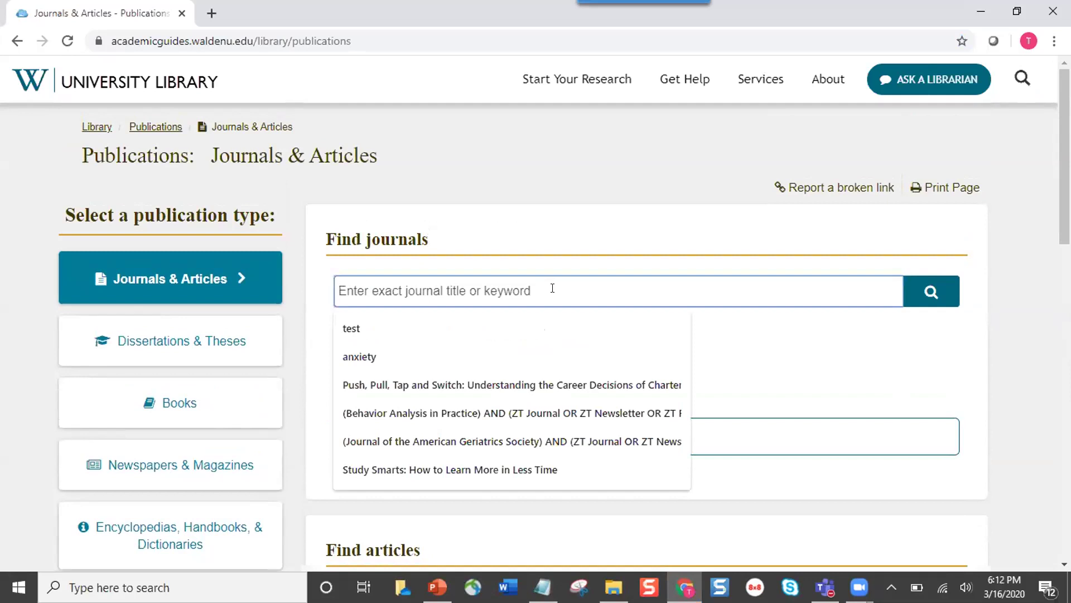
{"action": "type", "text": "Effect of transformational leadership on job satisfaction and patient safety outcomes"}
{"action": "left_click", "coordinate": [573, 284]}
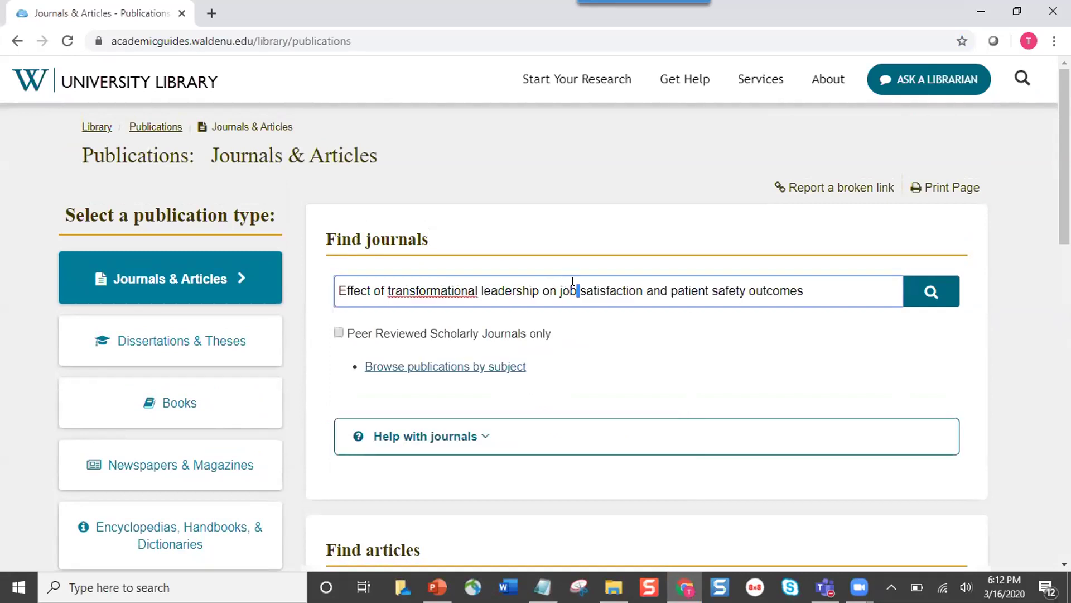
{"action": "key", "text": "ctrl+a"}
{"action": "type", "text": "nursing"}
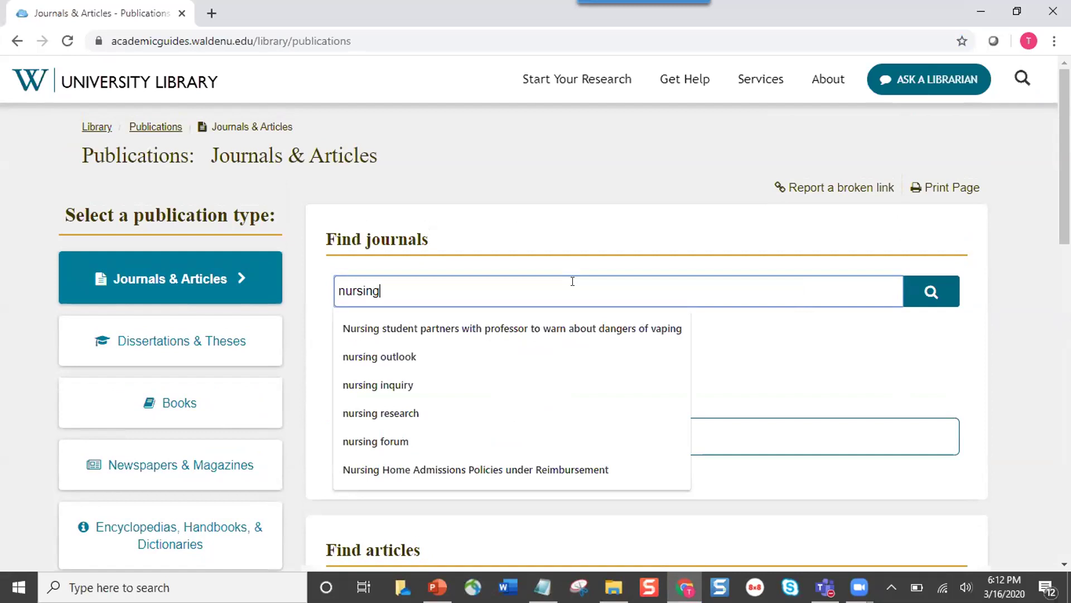
{"action": "type", "text": " outlook"}
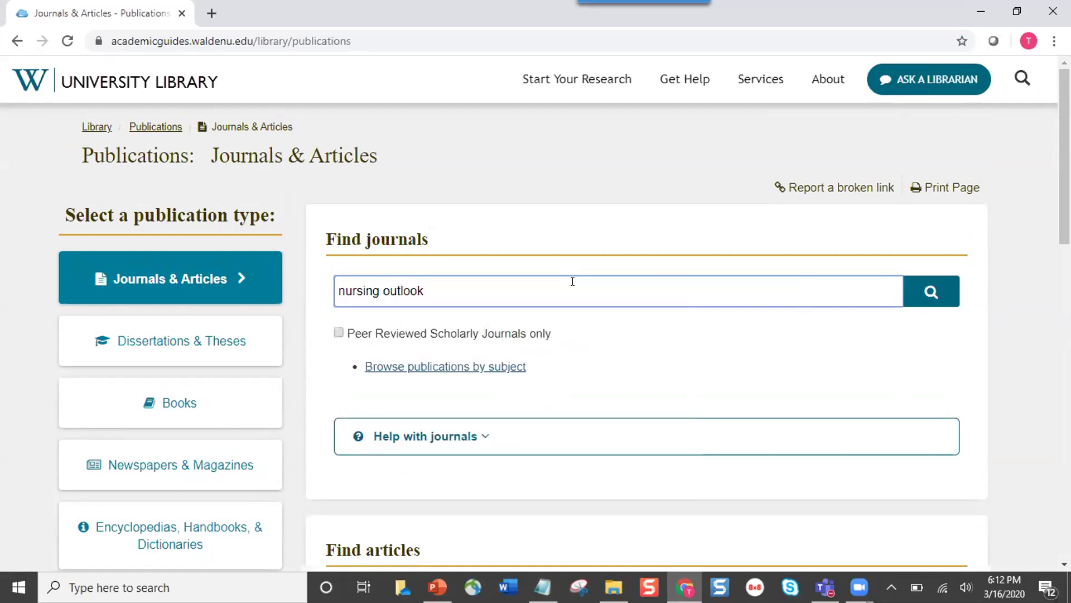
{"action": "left_click", "coordinate": [931, 291]}
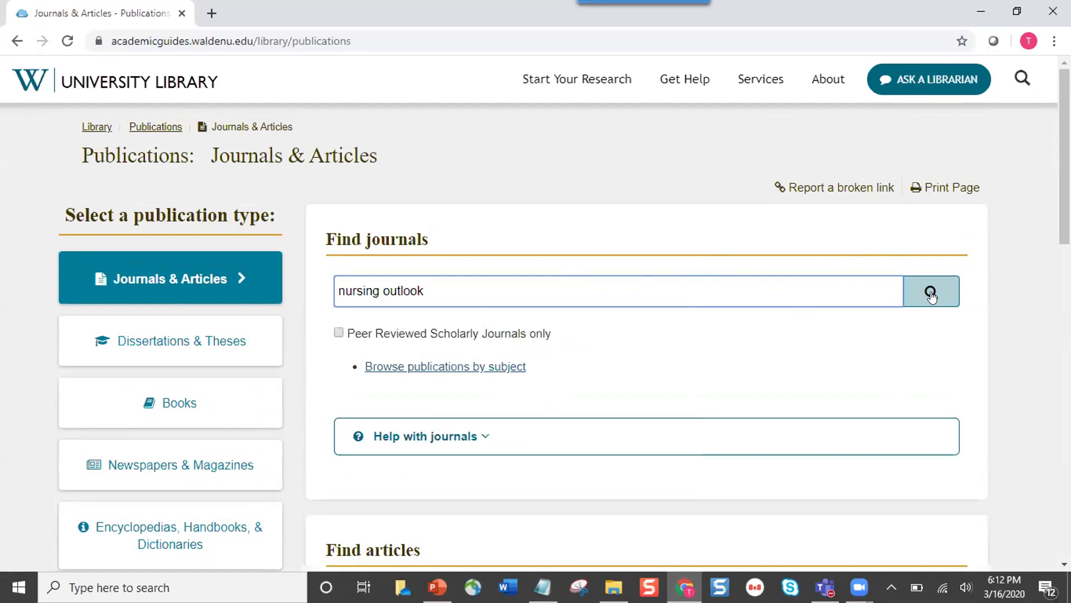
{"action": "left_click", "coordinate": [931, 294]}
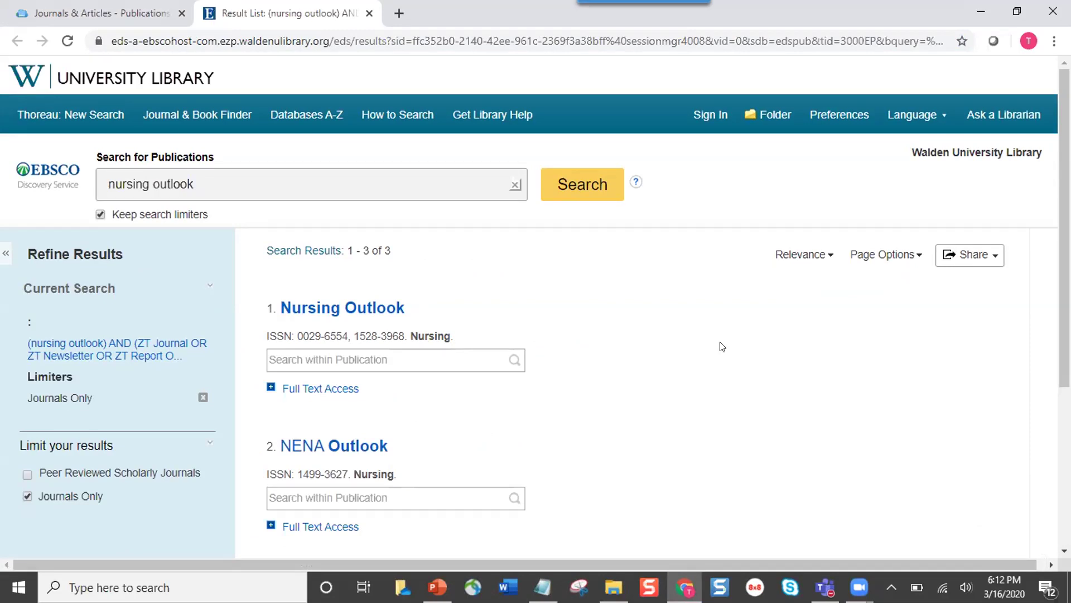
Expand the full-text access options of Nursing Outlook and check the volume, issue and year in the second Notepad citation
{"action": "left_click", "coordinate": [320, 387]}
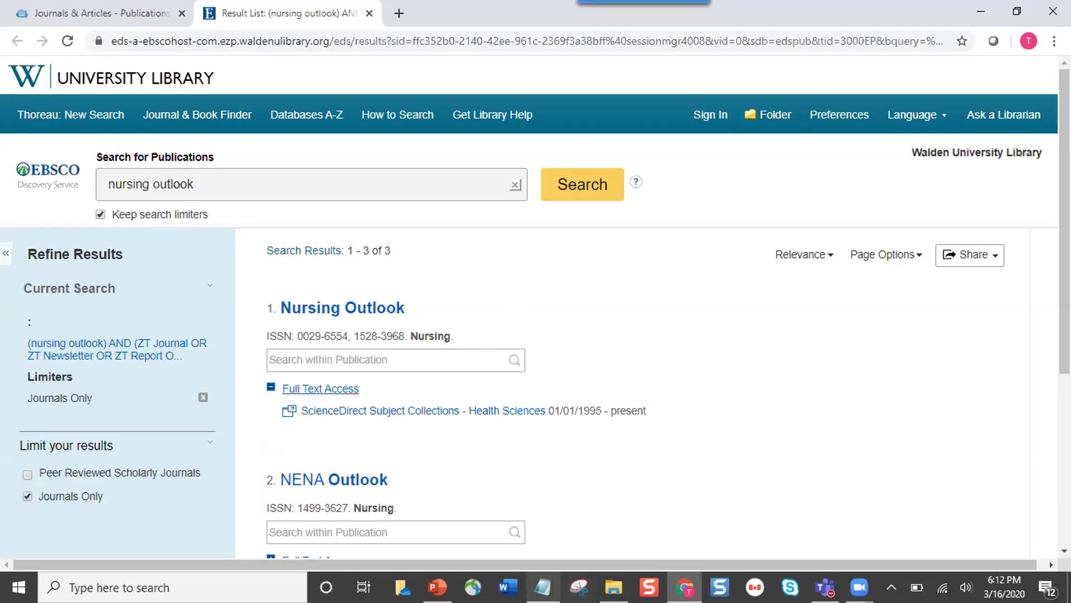
{"action": "left_click", "coordinate": [542, 587]}
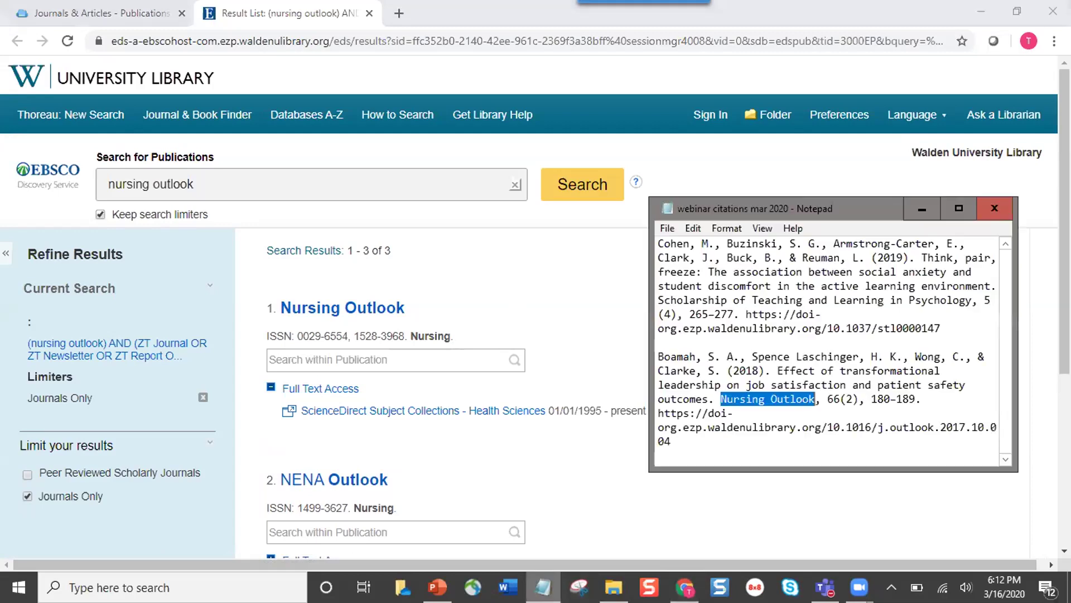
{"action": "left_click", "coordinate": [803, 409]}
{"action": "left_click_drag", "start_coordinate": [825, 396], "coordinate": [858, 388]}
{"action": "left_click_drag", "start_coordinate": [727, 368], "coordinate": [764, 359]}
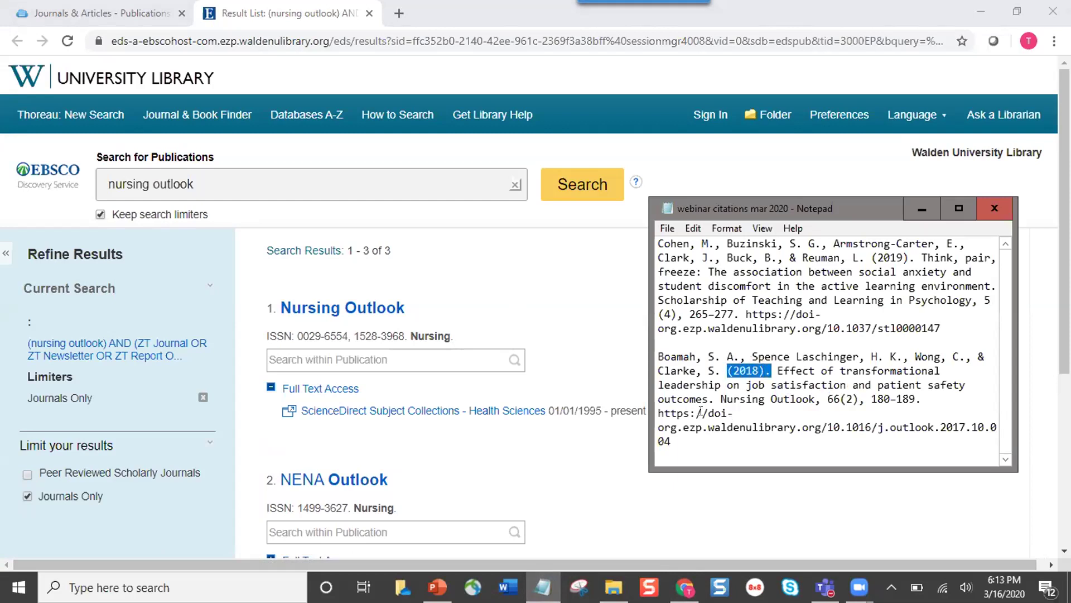
{"action": "left_click", "coordinate": [567, 444]}
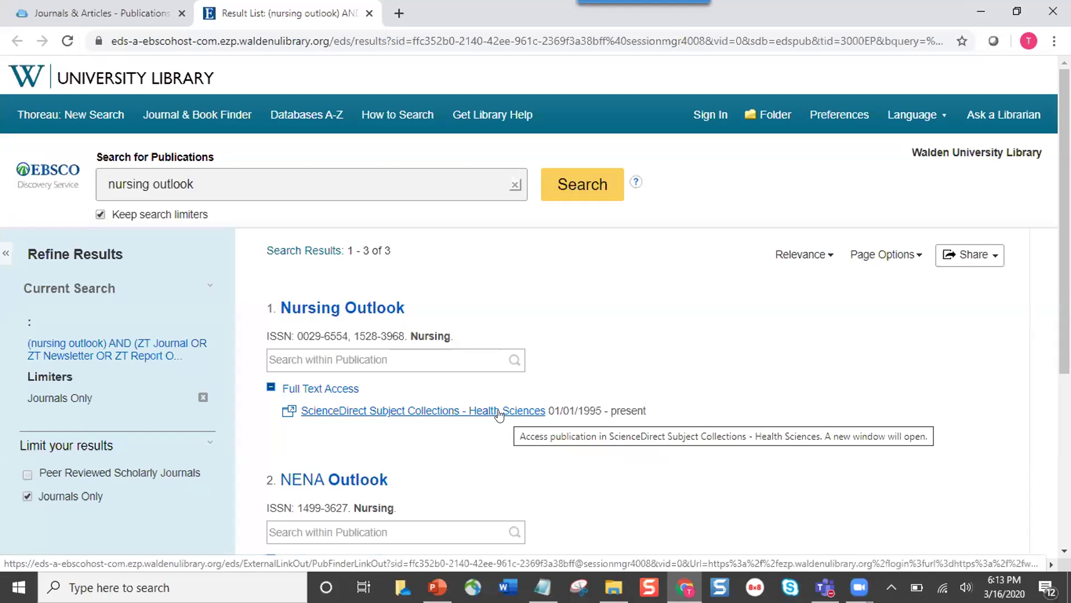
Open Nursing Outlook in ScienceDirect Subject Collections - Health Sciences and display all of its issues
{"action": "left_click", "coordinate": [499, 413]}
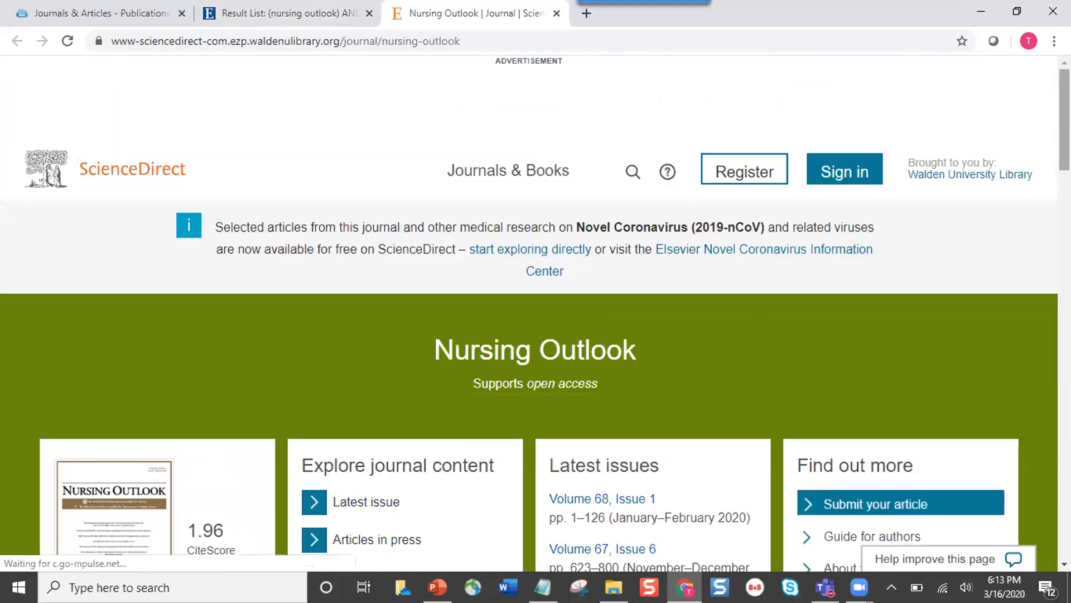
{"action": "scroll", "coordinate": [530, 313], "scroll_direction": "down", "scroll_amount": 3}
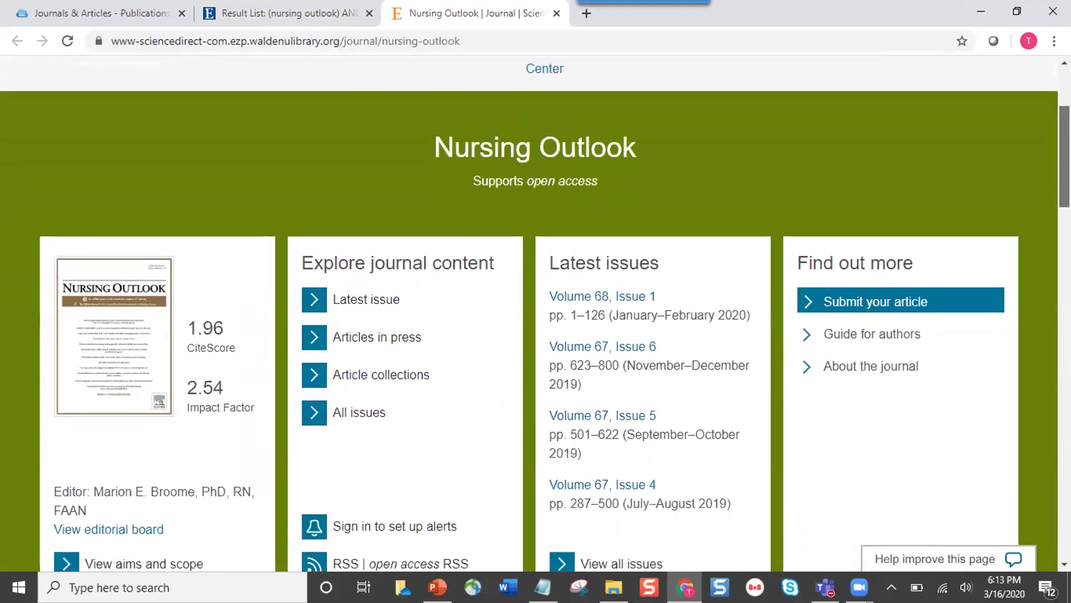
{"action": "scroll", "coordinate": [530, 312], "scroll_direction": "down", "scroll_amount": 2}
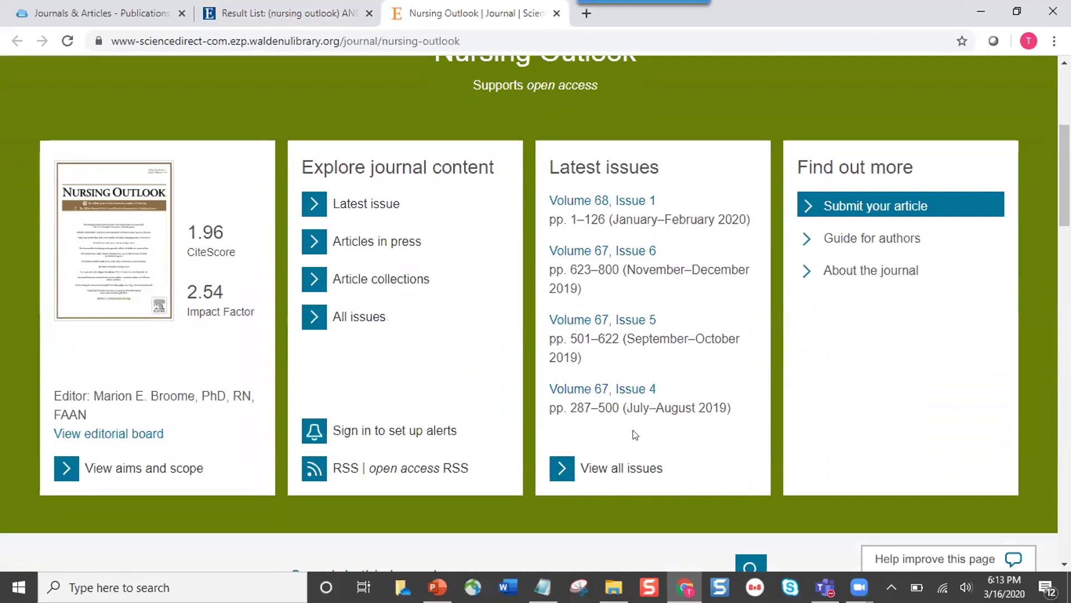
{"action": "left_click", "coordinate": [611, 473]}
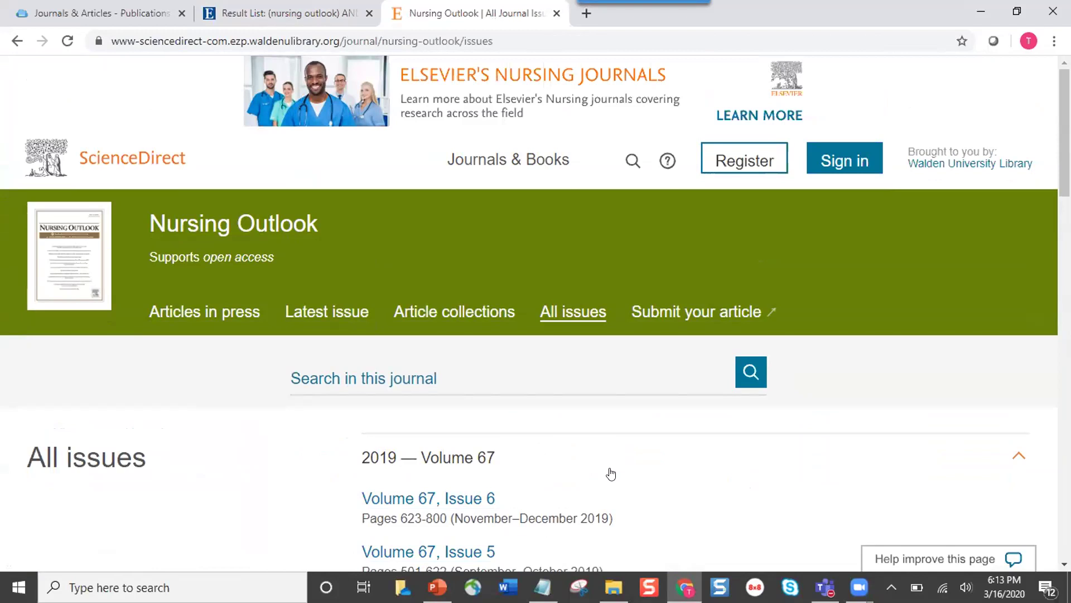
Expand the 2018 — Volume 66 group in the journal's list of all issues
{"action": "scroll", "coordinate": [536, 312], "scroll_direction": "down", "scroll_amount": 3}
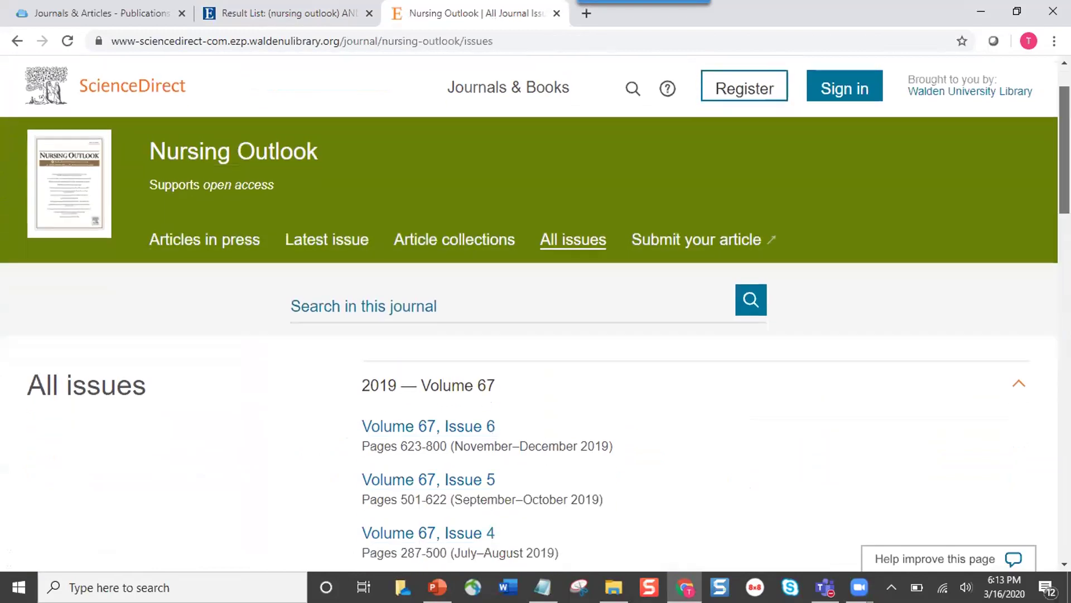
{"action": "scroll", "coordinate": [536, 312], "scroll_direction": "down", "scroll_amount": 5}
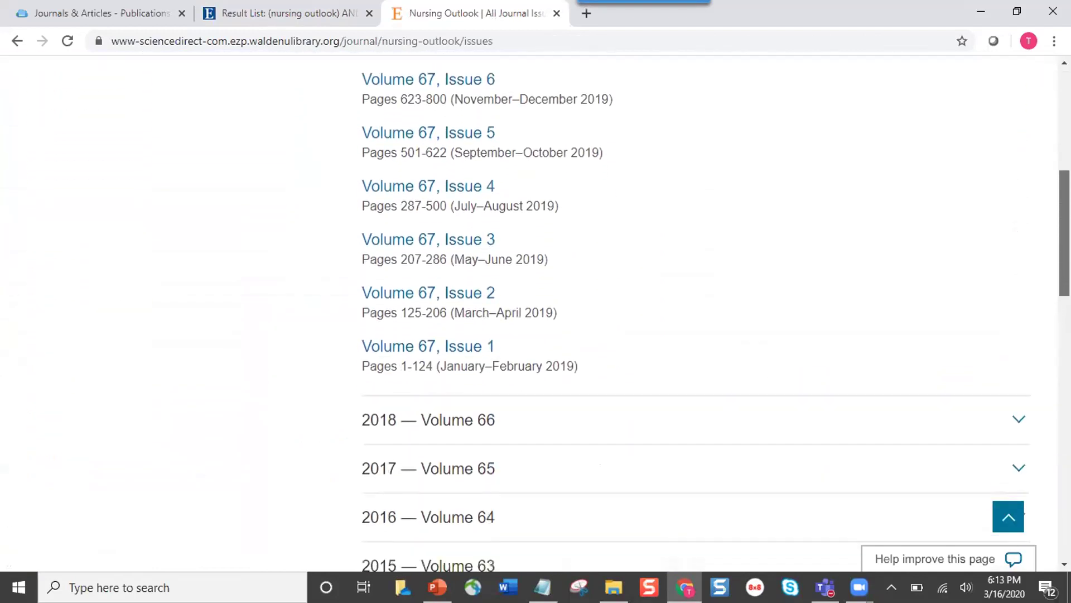
{"action": "scroll", "coordinate": [536, 312], "scroll_direction": "down", "scroll_amount": 3}
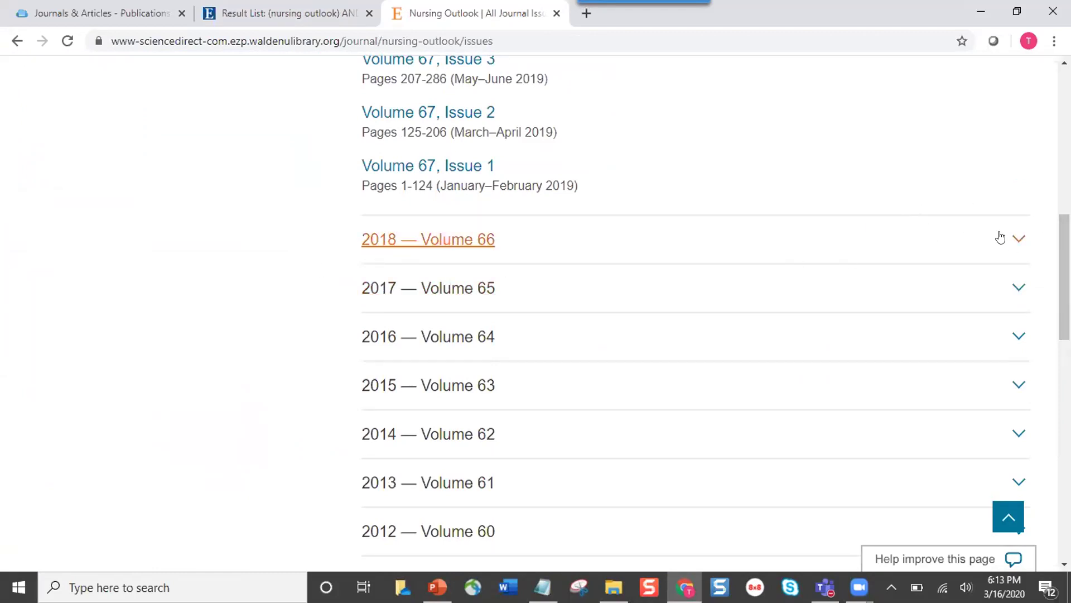
{"action": "left_click", "coordinate": [1017, 241]}
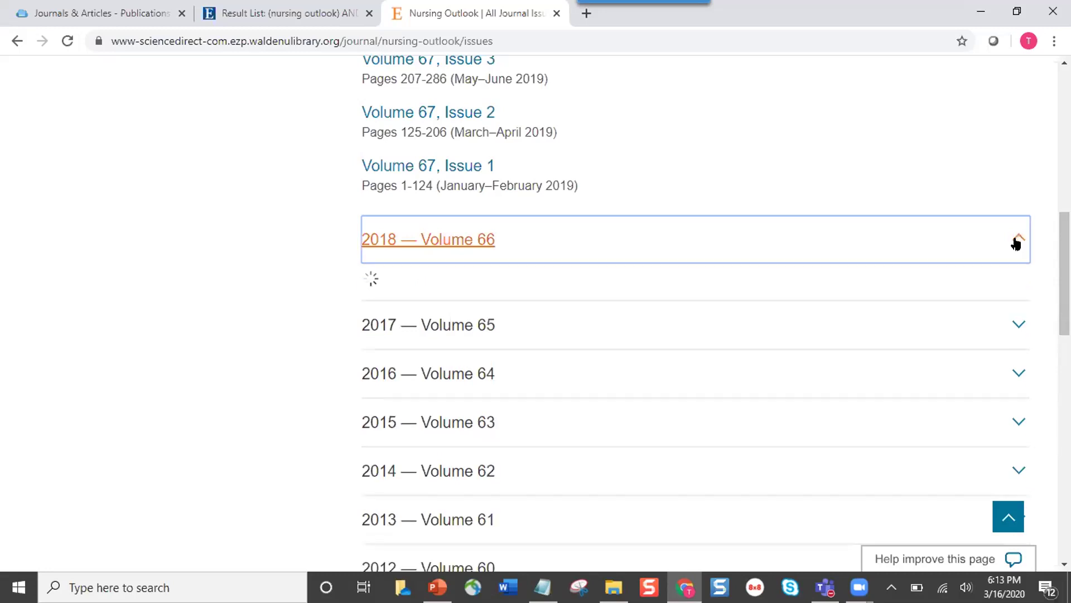
{"action": "scroll", "coordinate": [926, 307], "scroll_direction": "down", "scroll_amount": 3}
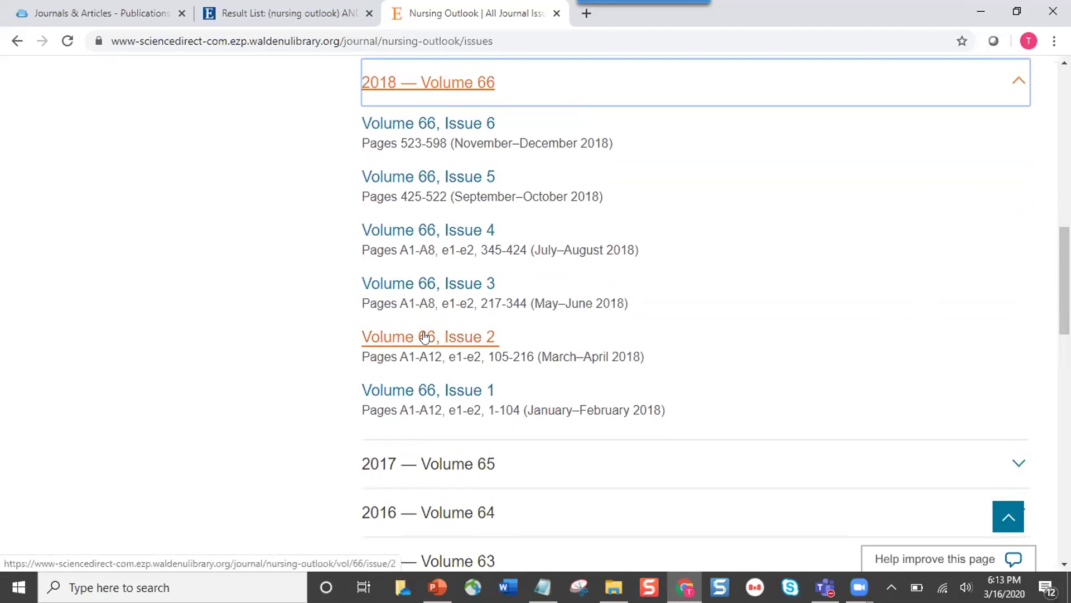
Open Nursing Outlook Volume 66, Issue 2 and browse its table of contents
{"action": "left_click", "coordinate": [424, 336]}
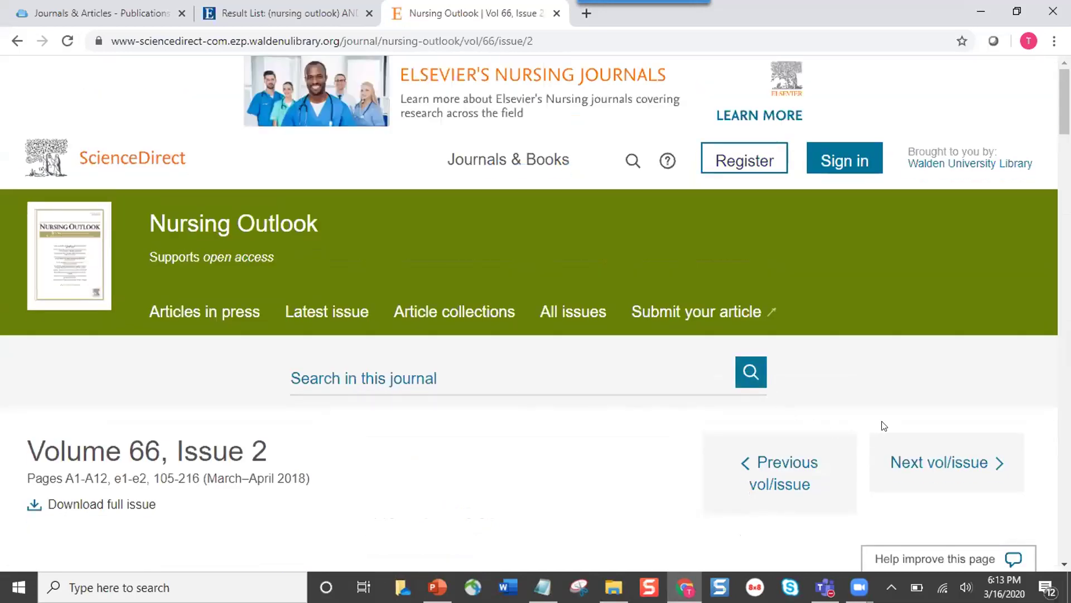
{"action": "scroll", "coordinate": [893, 423], "scroll_direction": "down", "scroll_amount": 3}
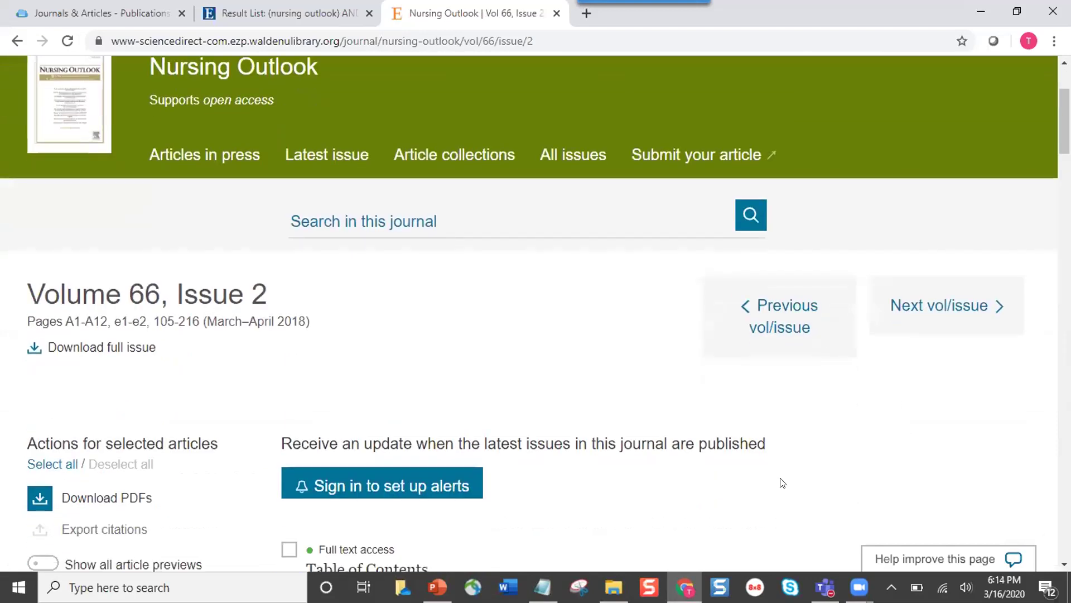
{"action": "scroll", "coordinate": [782, 482], "scroll_direction": "down", "scroll_amount": 20}
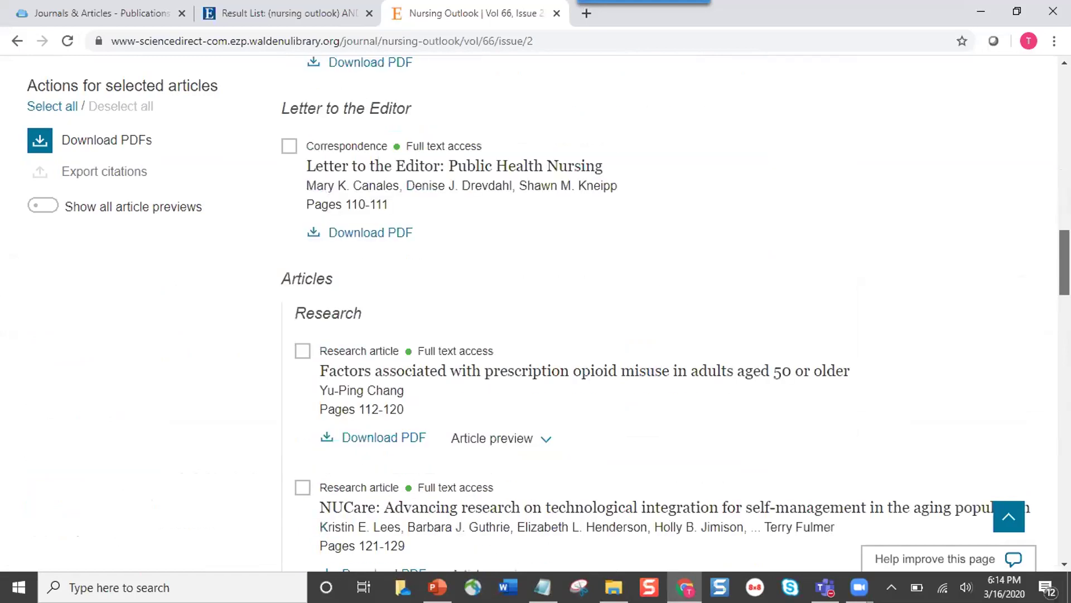
{"action": "scroll", "coordinate": [630, 429], "scroll_direction": "up", "scroll_amount": 15}
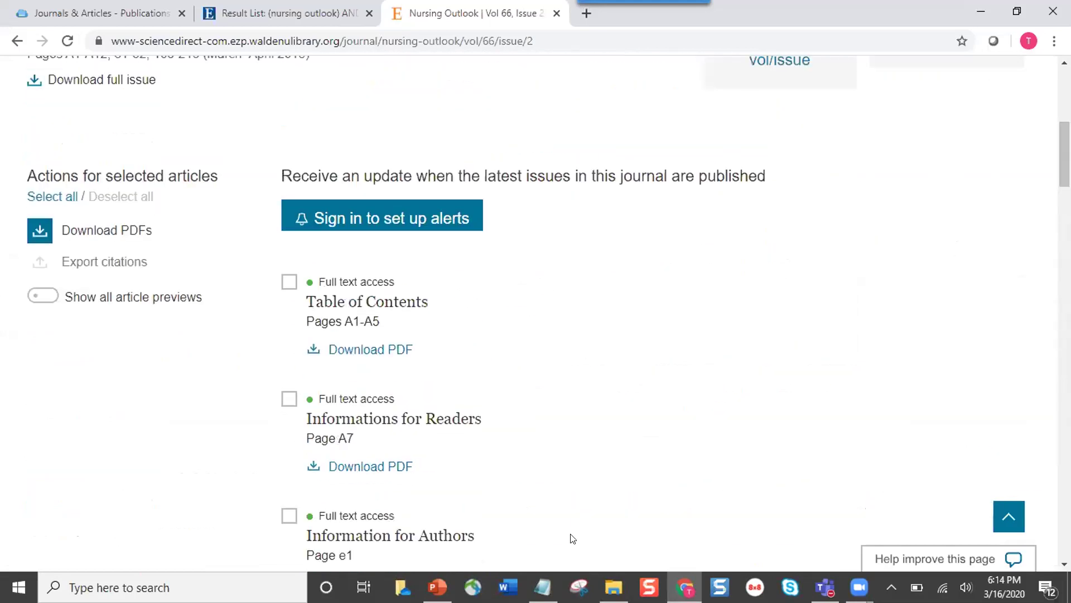
Check the first author's surname in the second Notepad citation and locate that author's article within the issue page
{"action": "key", "text": "alt+Tab"}
{"action": "left_click", "coordinate": [657, 357]}
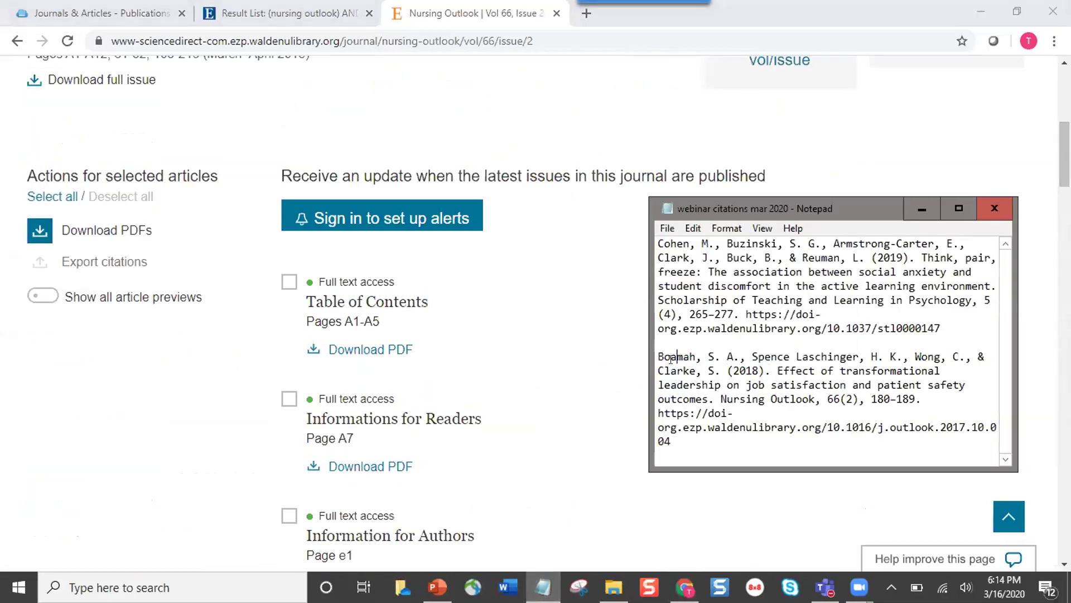
{"action": "left_click_drag", "start_coordinate": [658, 356], "coordinate": [695, 357]}
{"action": "left_click", "coordinate": [583, 331]}
{"action": "key", "text": "ctrl+f"}
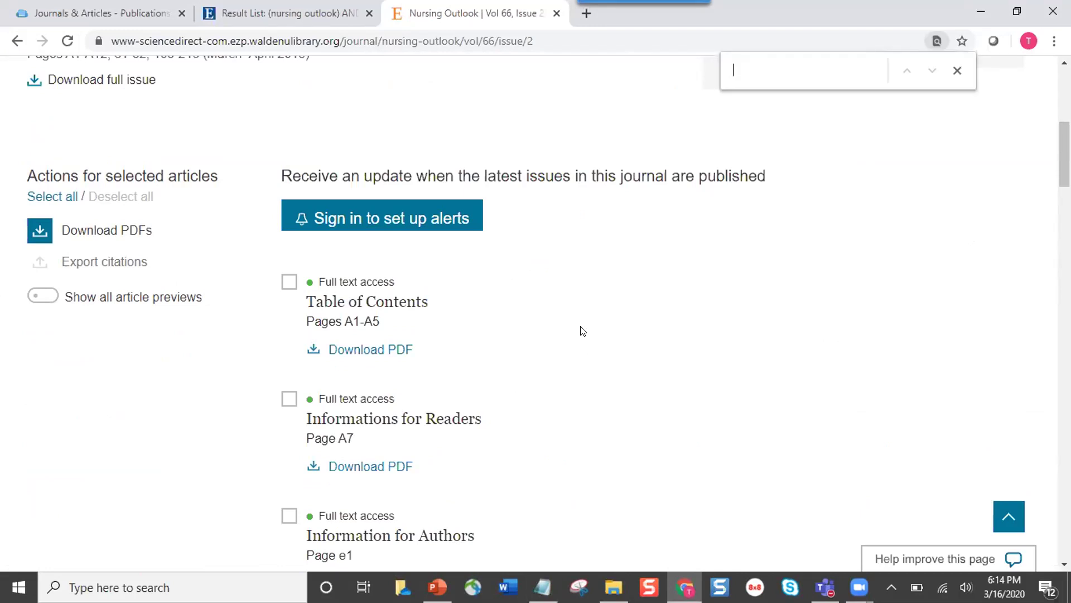
{"action": "type", "text": "boam"}
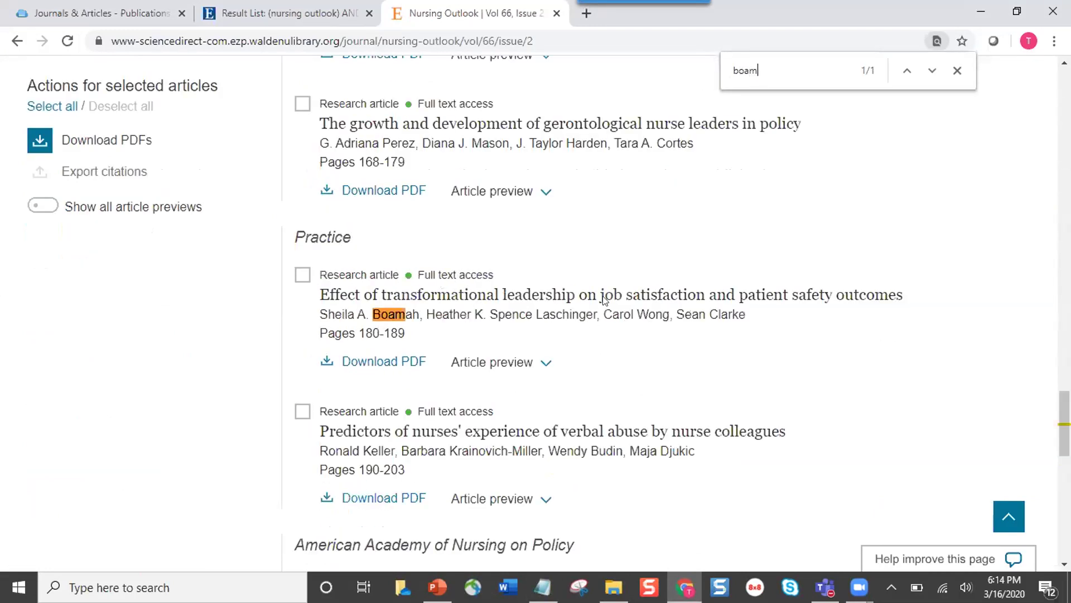
{"action": "left_click", "coordinate": [957, 70]}
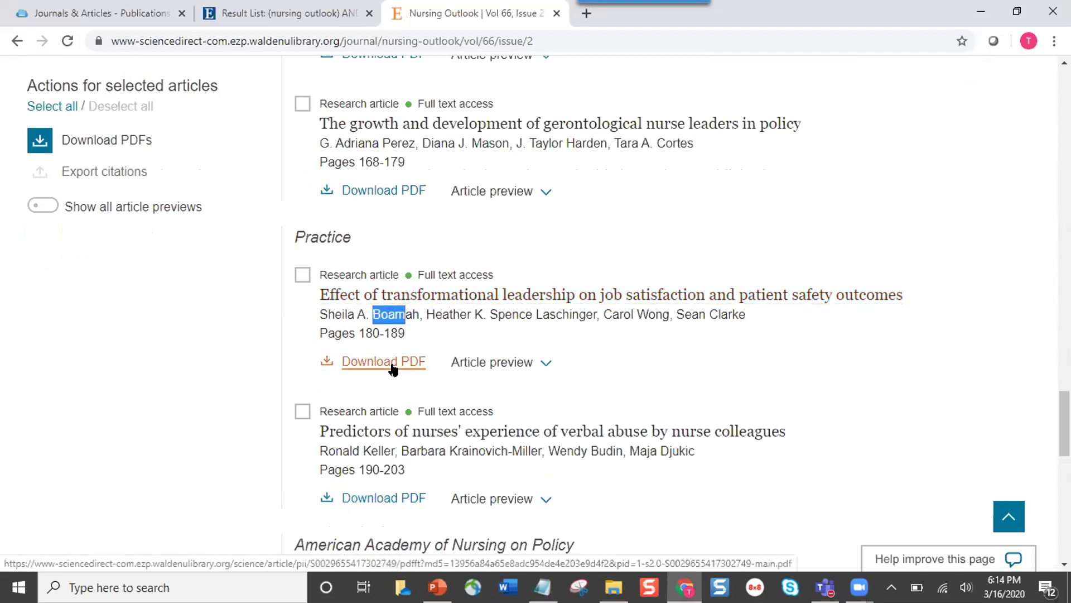
Open the article "Effect of transformational leadership on job satisfaction and patient safety outcomes" and display its PDF download options
{"action": "left_click", "coordinate": [471, 296]}
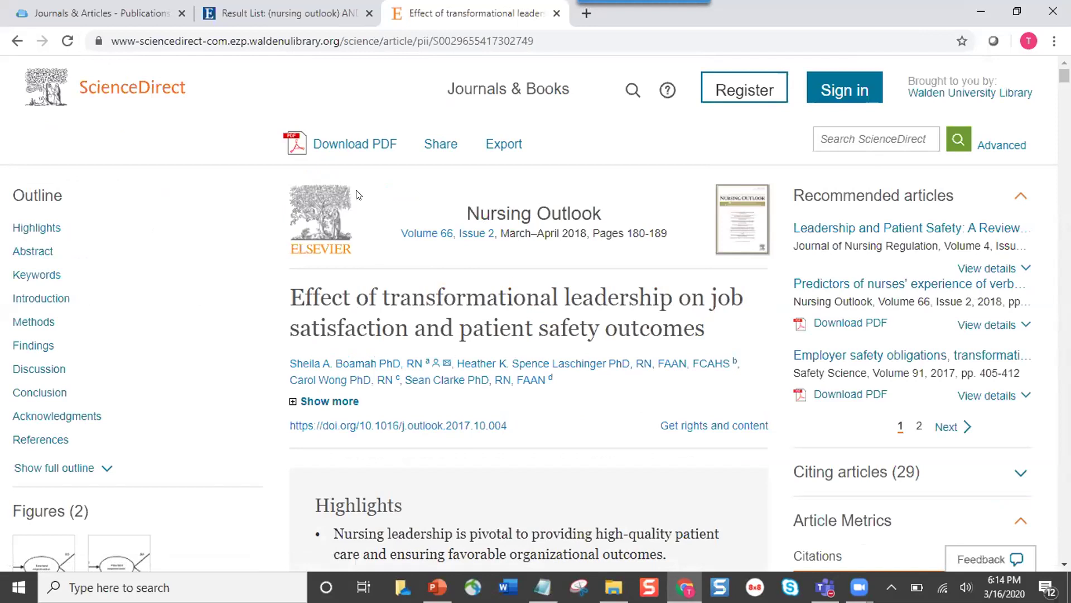
{"action": "left_click", "coordinate": [348, 145]}
{"action": "left_click", "coordinate": [337, 145]}
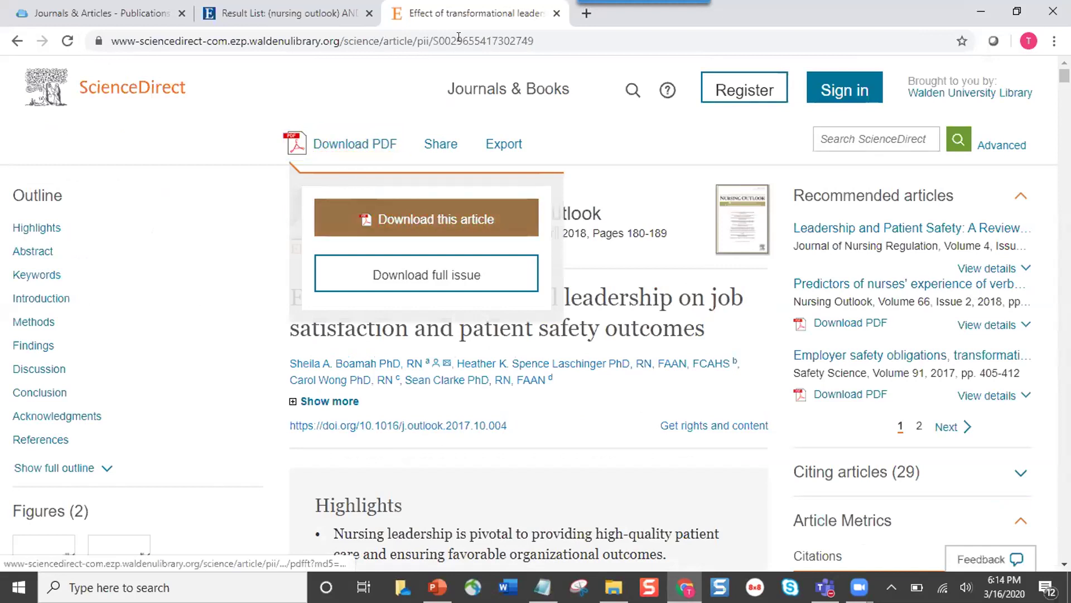
Close the article and journal results pages, and review the Find journals and Find articles sections of the library's Journals & Articles page
{"action": "left_click", "coordinate": [557, 12]}
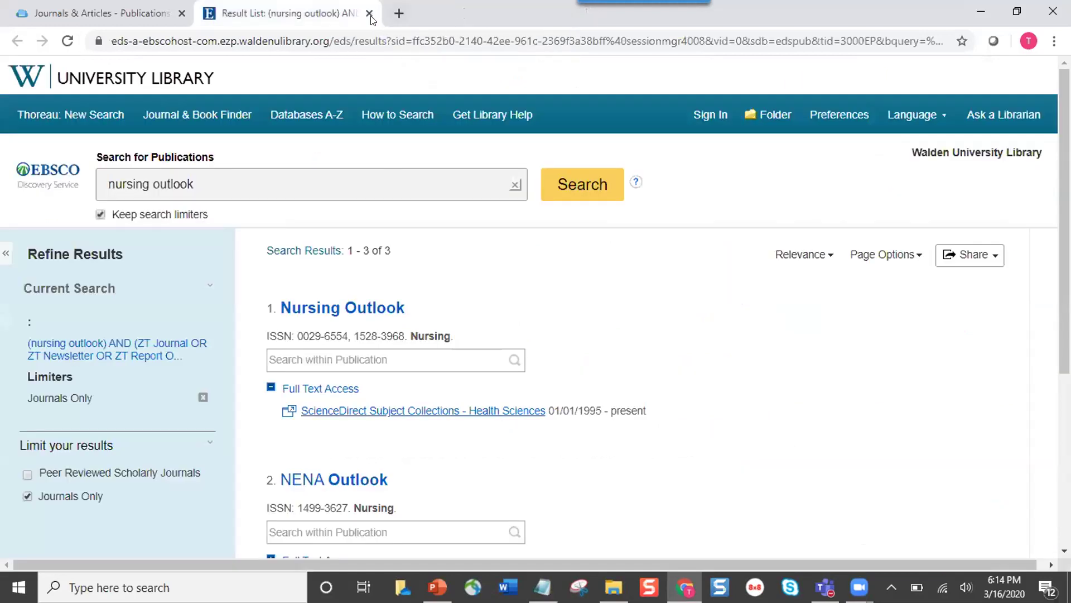
{"action": "left_click", "coordinate": [369, 13]}
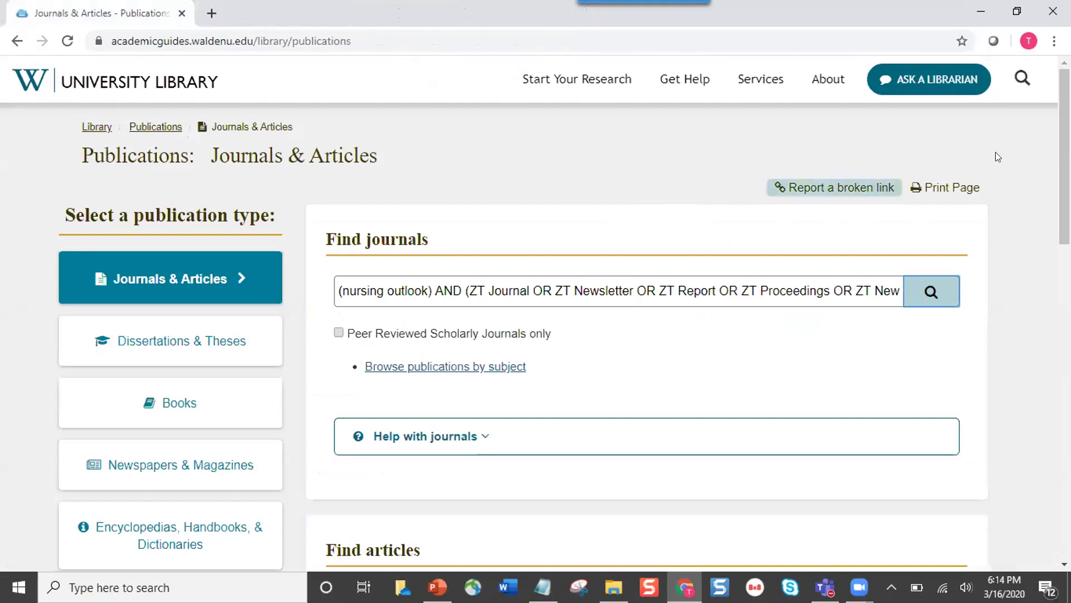
{"action": "scroll", "coordinate": [1065, 168], "scroll_direction": "down", "scroll_amount": 1}
{"action": "scroll", "coordinate": [1065, 223], "scroll_direction": "down", "scroll_amount": 4}
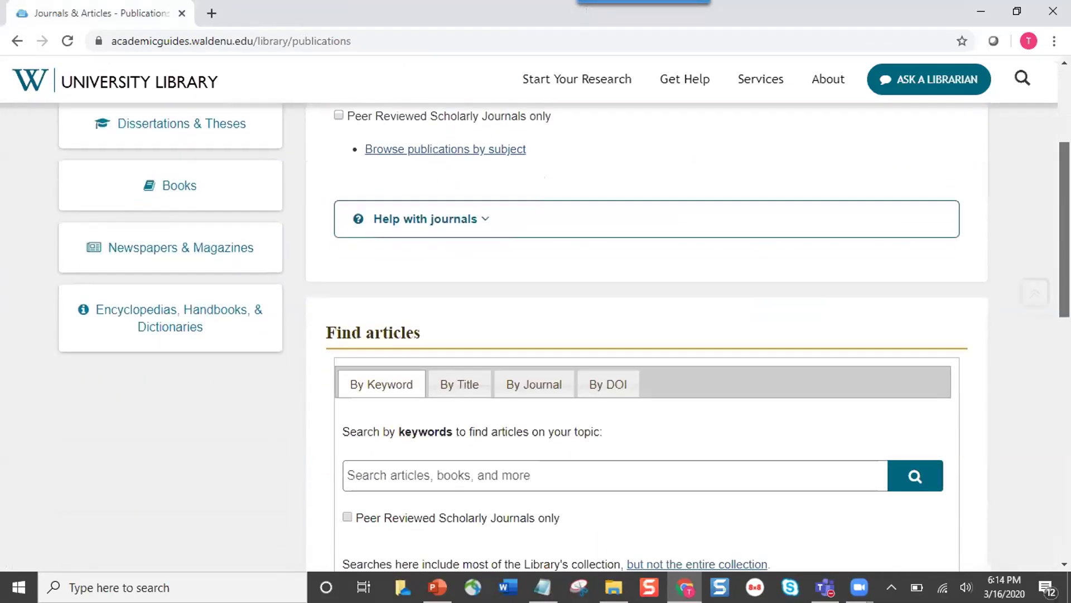
{"action": "scroll", "coordinate": [1065, 268], "scroll_direction": "up", "scroll_amount": 4}
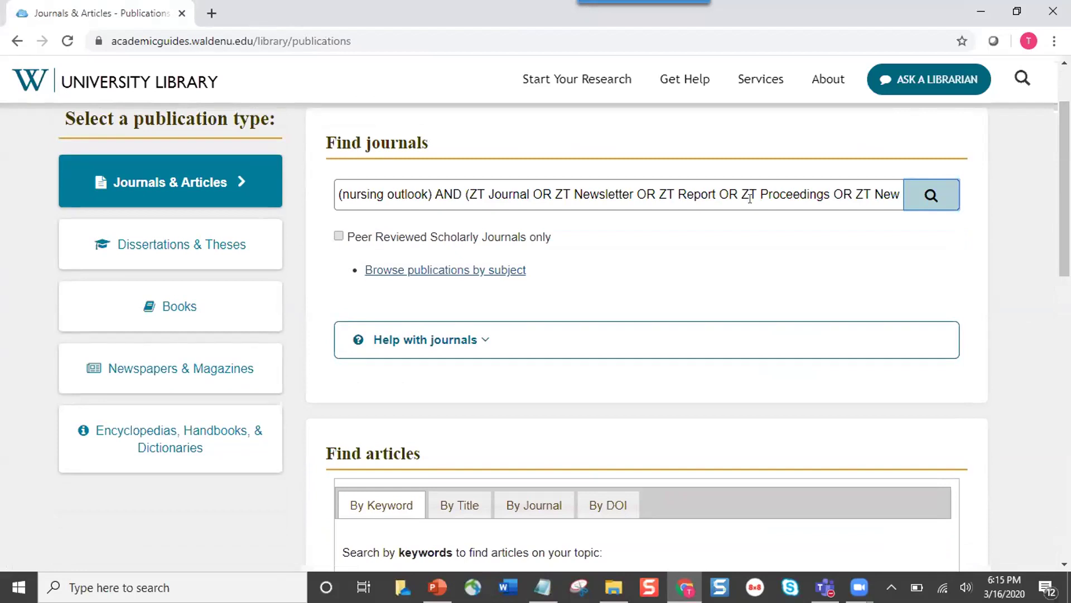
{"action": "scroll", "coordinate": [655, 307], "scroll_direction": "down", "scroll_amount": 4}
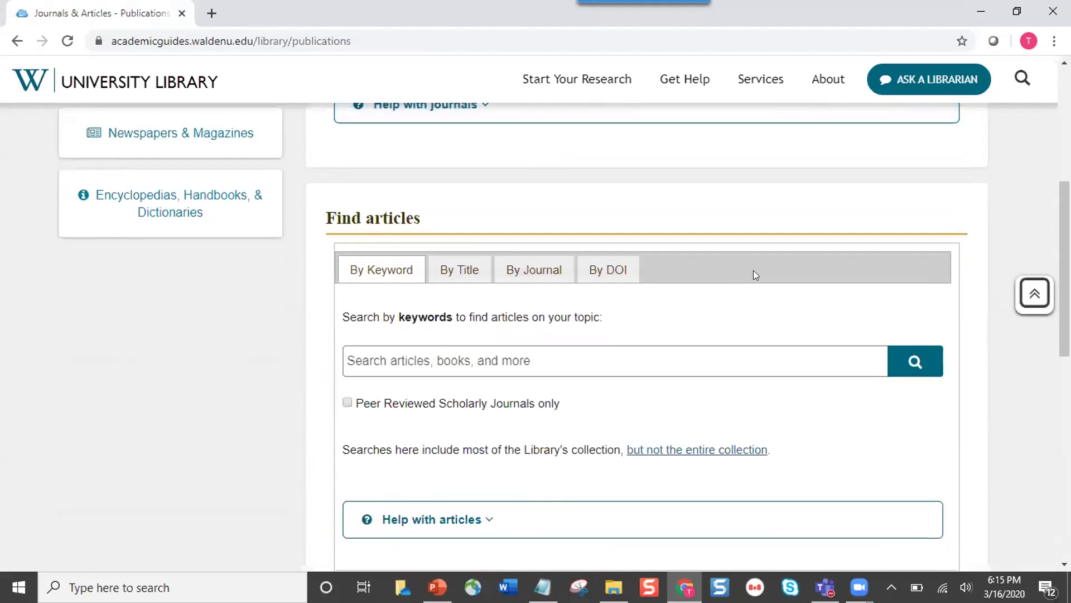
{"action": "scroll", "coordinate": [825, 270], "scroll_direction": "up", "scroll_amount": 4}
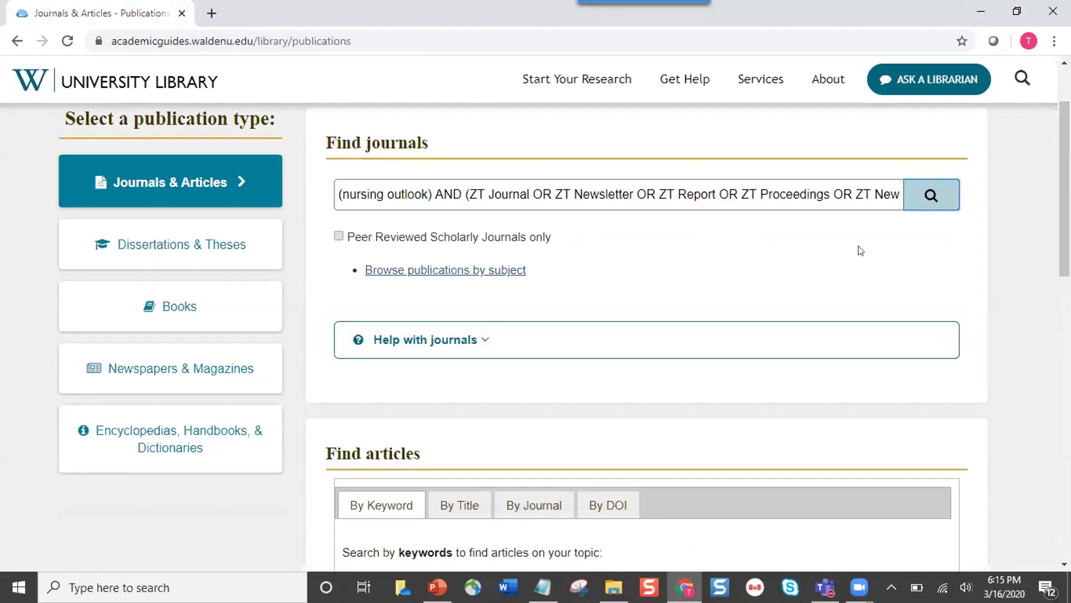
{"action": "scroll", "coordinate": [840, 260], "scroll_direction": "down", "scroll_amount": 3}
{"action": "scroll", "coordinate": [940, 271], "scroll_direction": "up", "scroll_amount": 1}
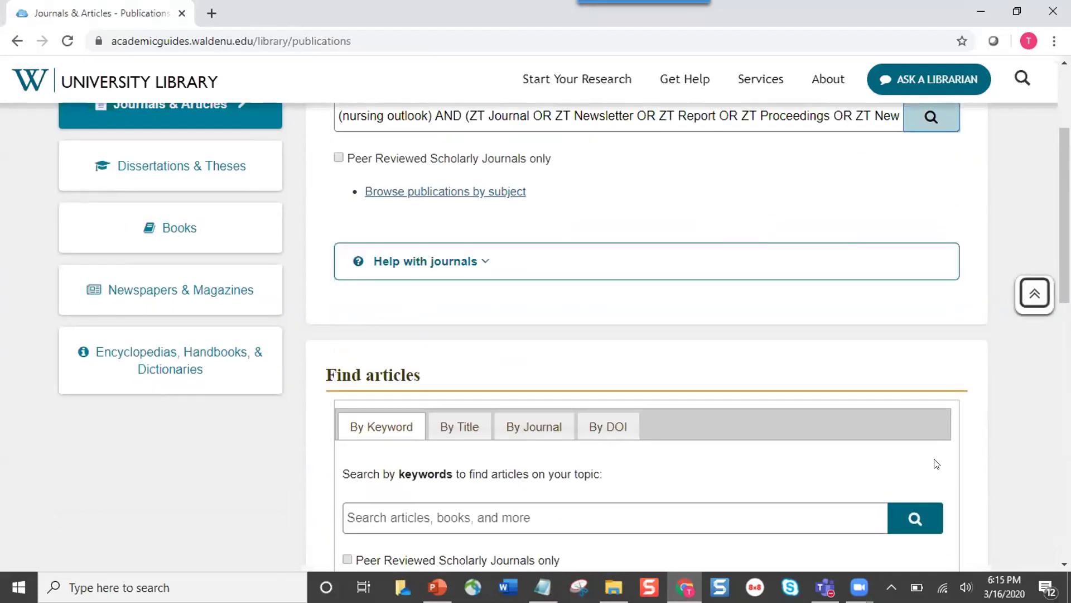
{"action": "scroll", "coordinate": [919, 445], "scroll_direction": "up", "scroll_amount": 3}
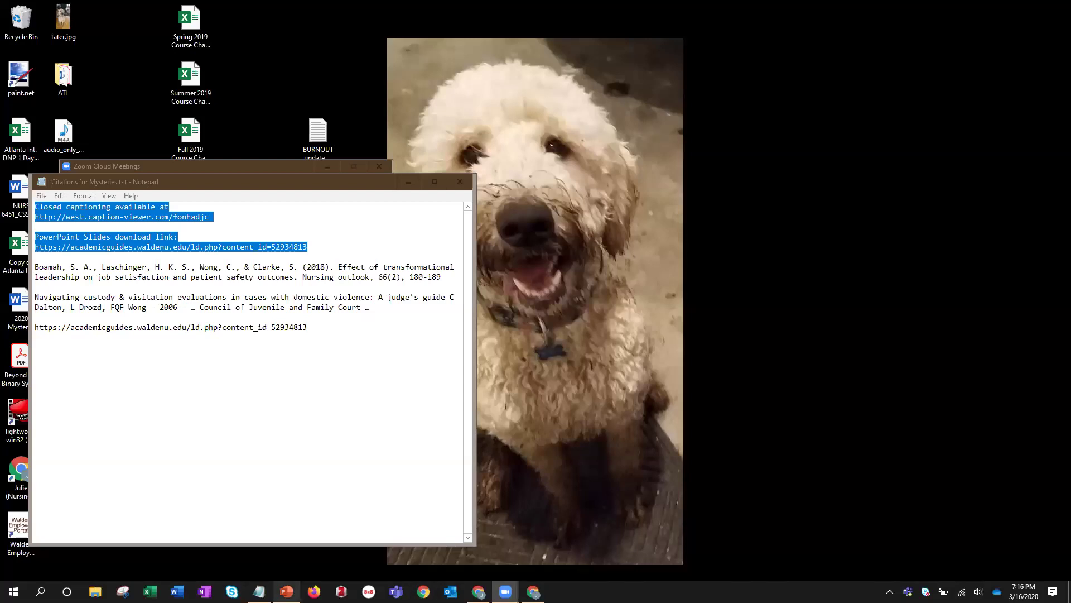
Switch to the "2020 Mysteries PPT - Finding Specific Articles" presentation in PowerPoint and present the Google Scholar slide full screen
{"action": "left_click", "coordinate": [287, 592]}
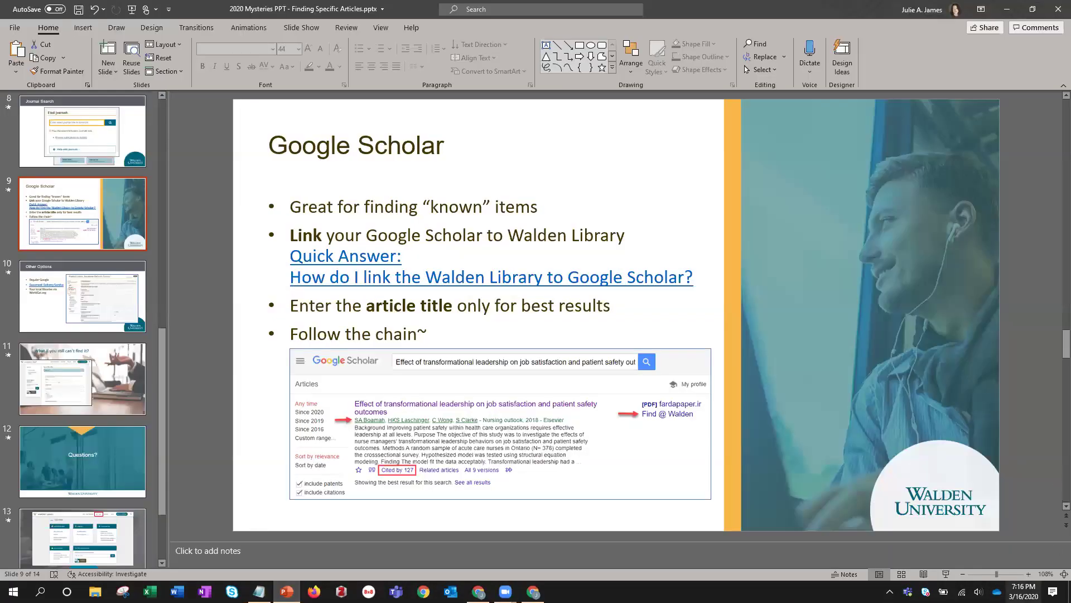
{"action": "key", "text": "shift+F5"}
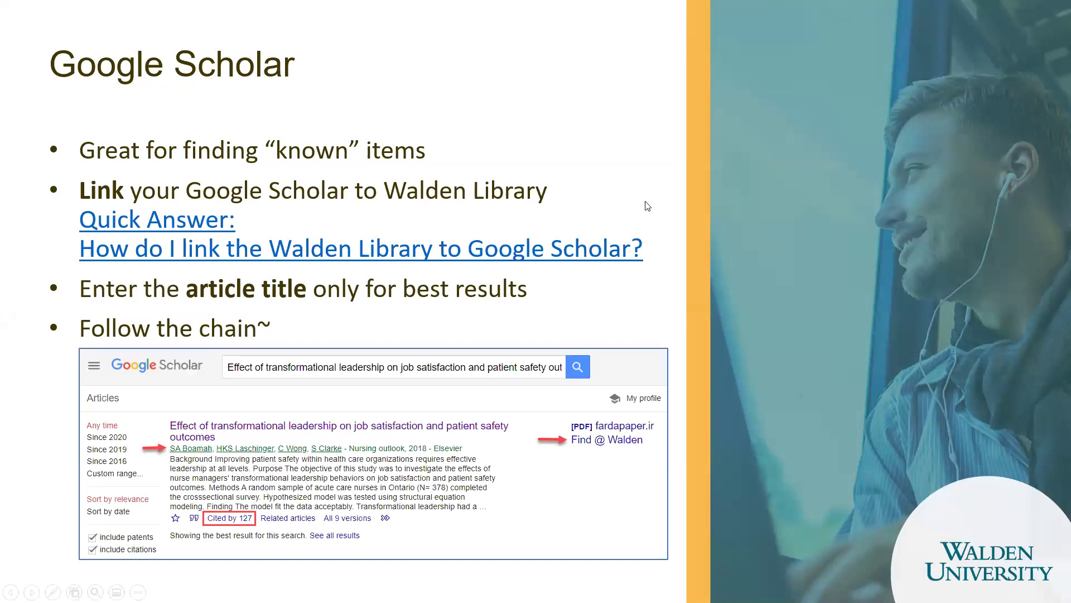
{"action": "key", "text": "Right"}
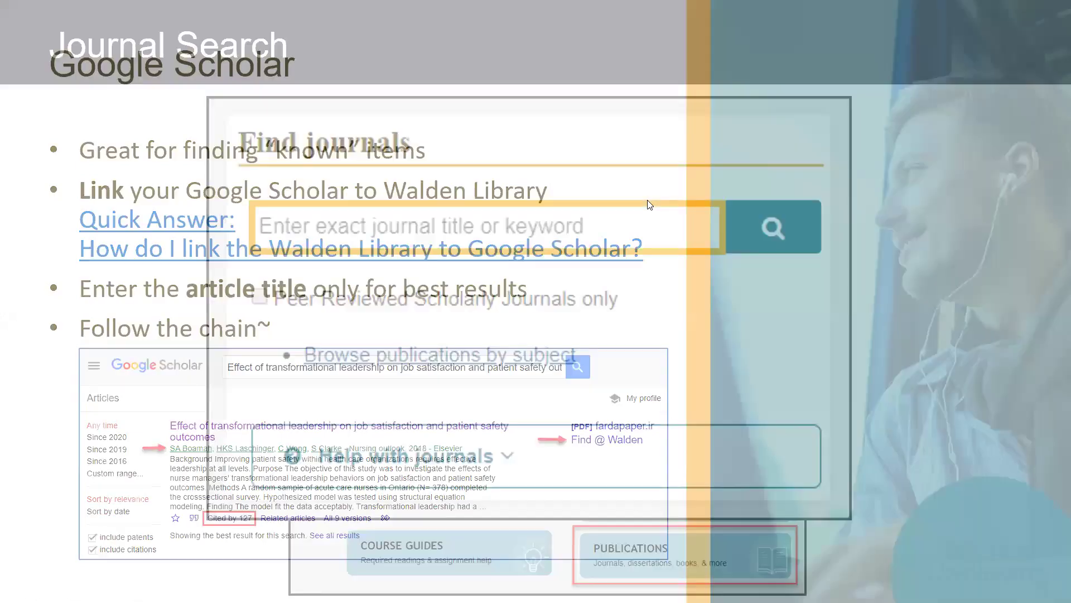
{"action": "key", "text": "Left"}
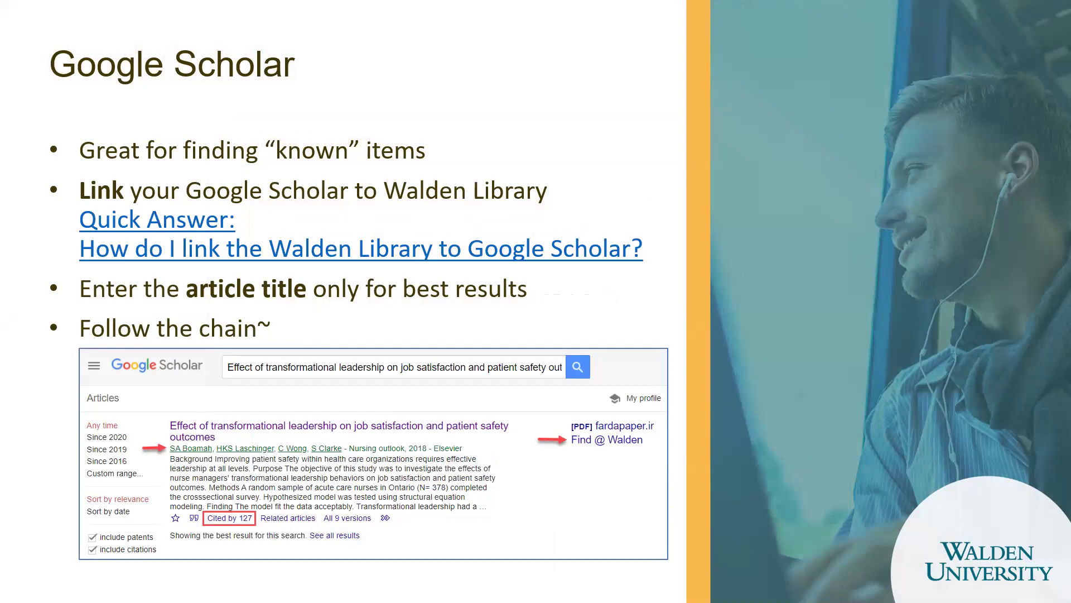
Switch to Google Scholar in Chrome and search for "Effect of transformational leadership on job satisfaction and patient safety outcomes"
{"action": "key", "text": "alt+Tab"}
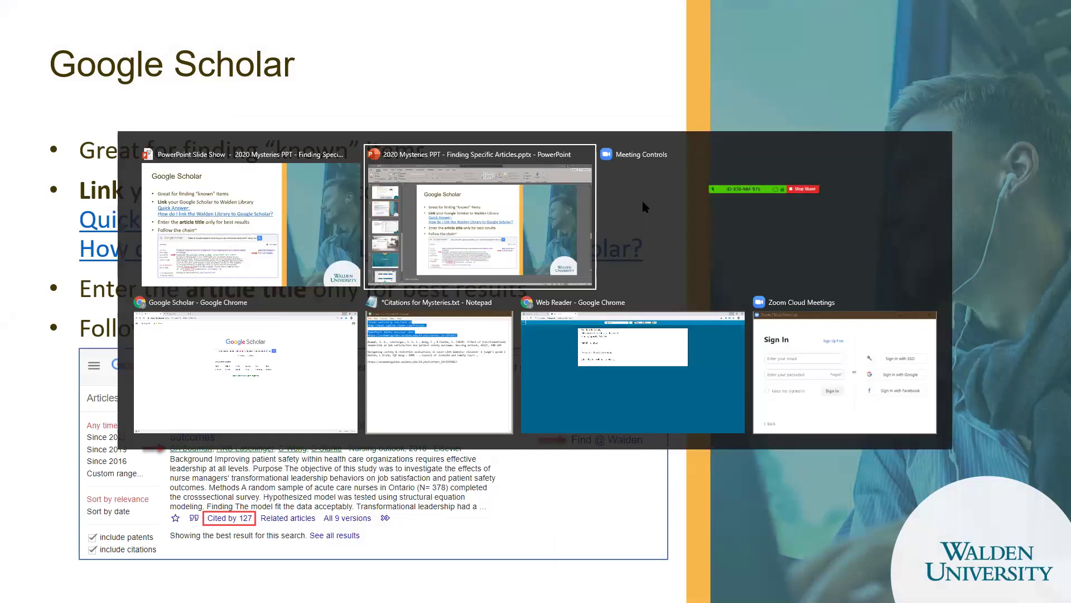
{"action": "key", "text": "alt+Tab"}
{"action": "key", "text": "alt+Tab"}
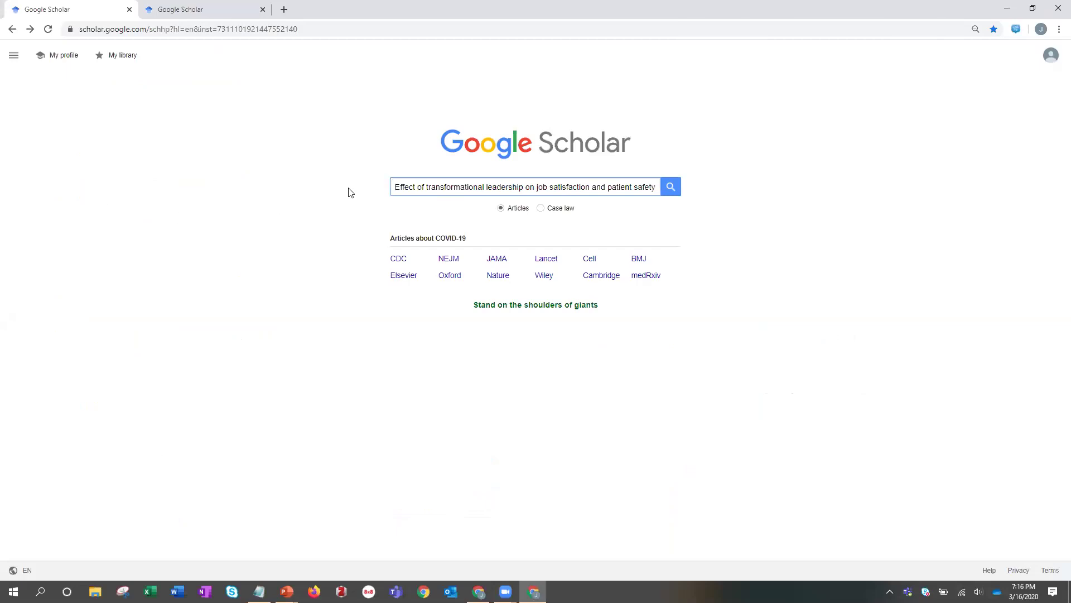
{"action": "left_click_drag", "start_coordinate": [394, 185], "coordinate": [784, 203]}
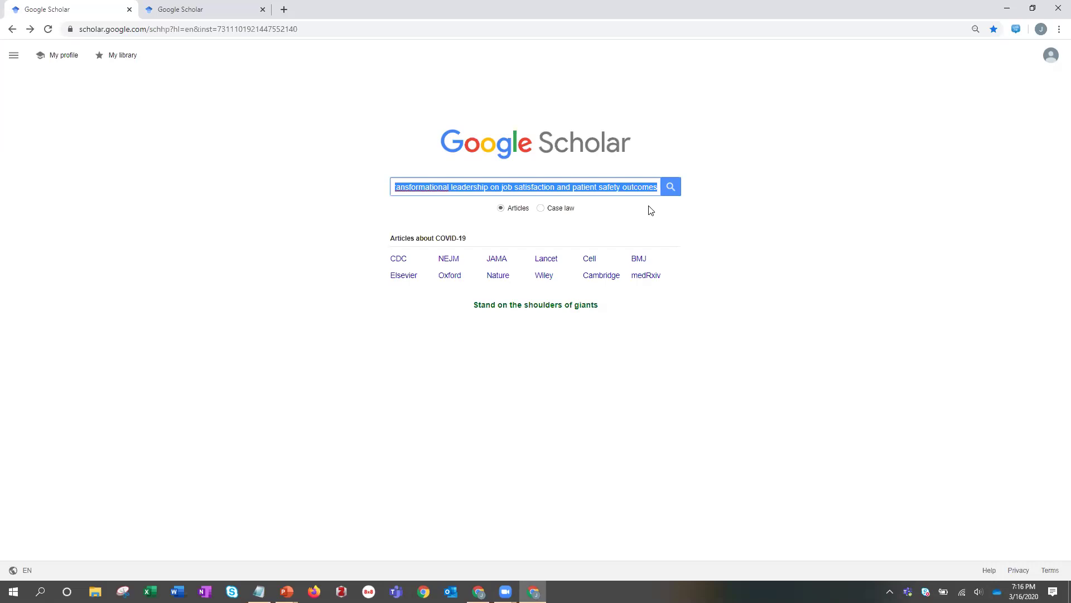
{"action": "left_click", "coordinate": [671, 187]}
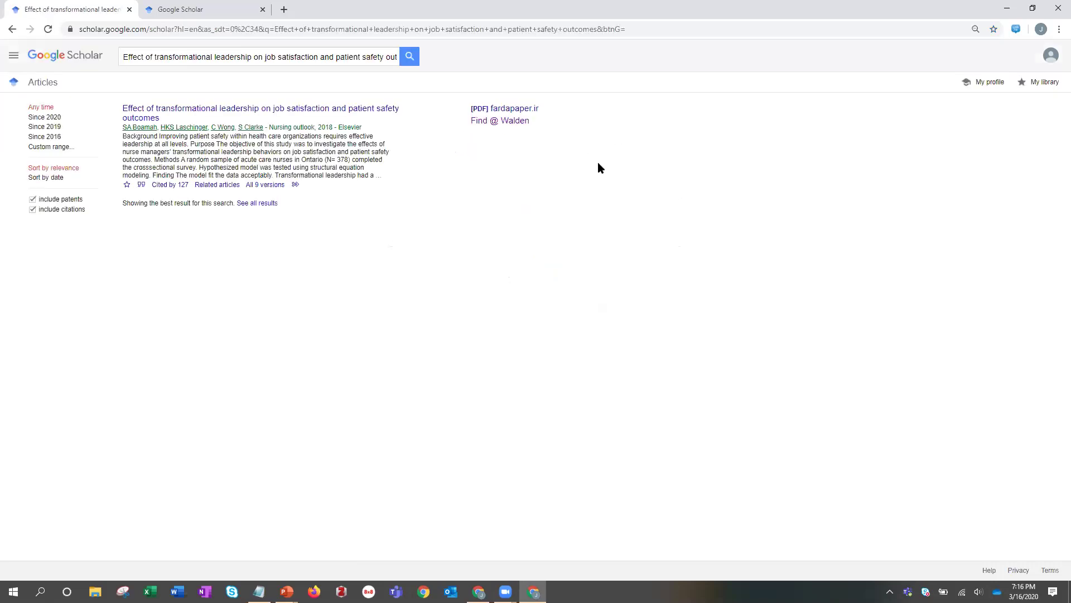
Open the article's full text through Find @ Walden from ScienceDirect Subject Collections - Health Sciences
{"action": "left_click_drag", "start_coordinate": [491, 131], "coordinate": [464, 117]}
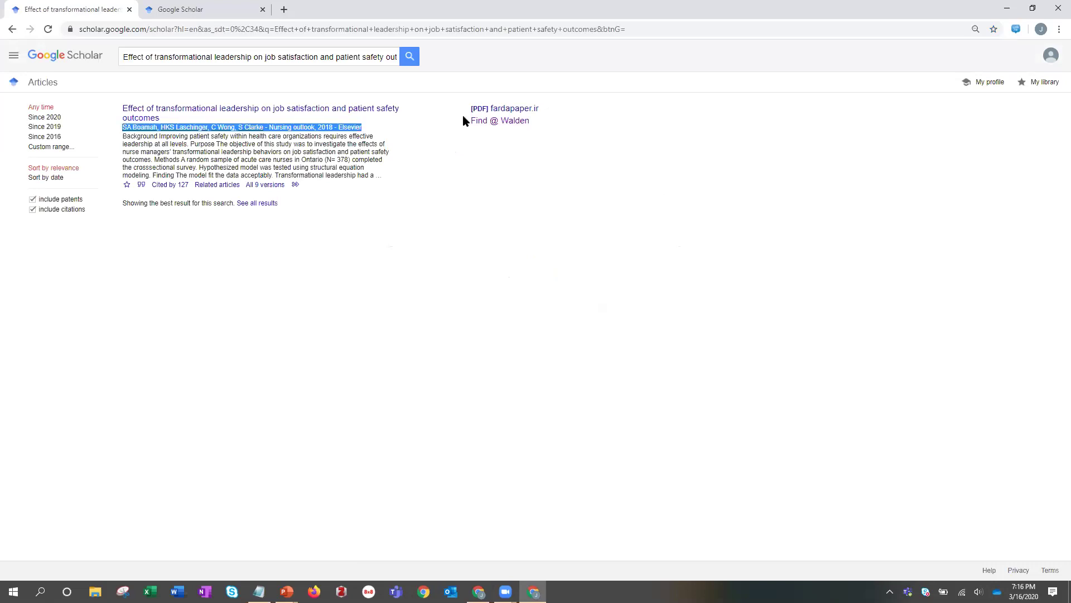
{"action": "left_click", "coordinate": [500, 122]}
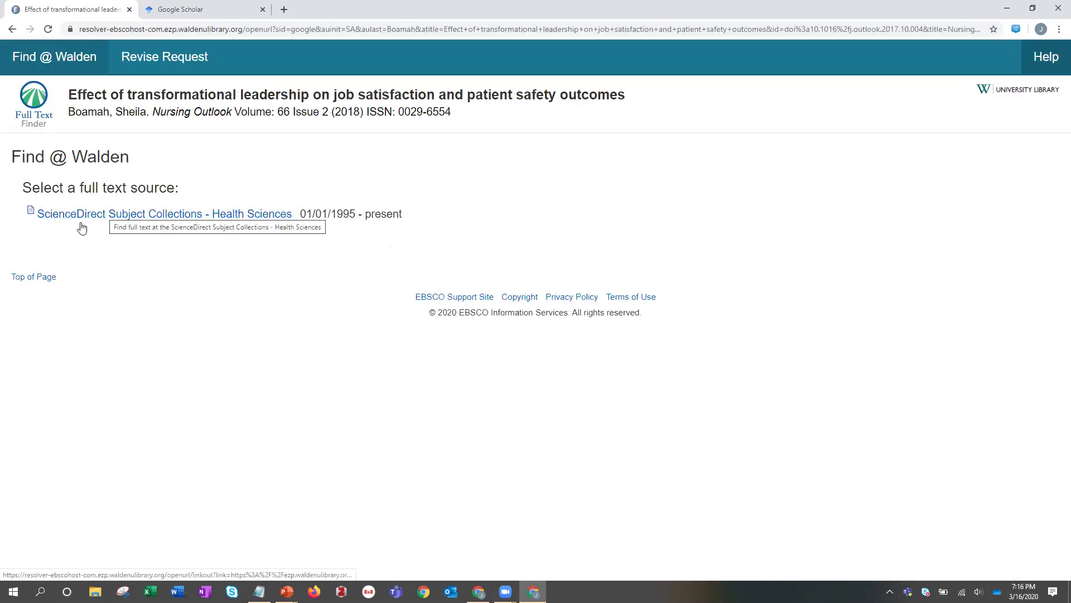
{"action": "left_click", "coordinate": [80, 214]}
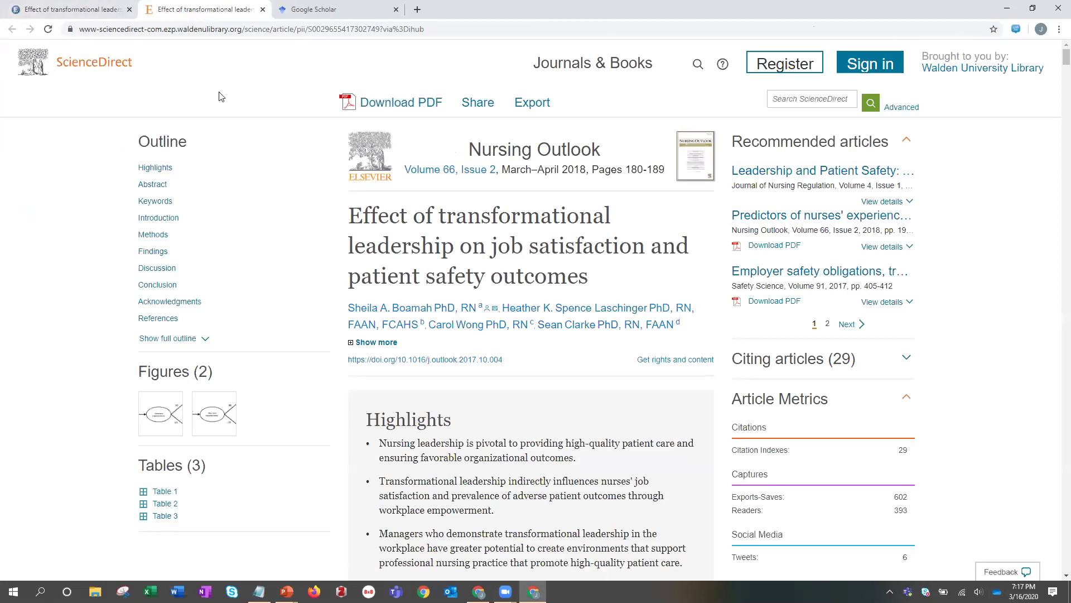
Bring up the Notepad citations, and return to the article's Google Scholar result to examine its author line
{"action": "mouse_move", "coordinate": [260, 590]}
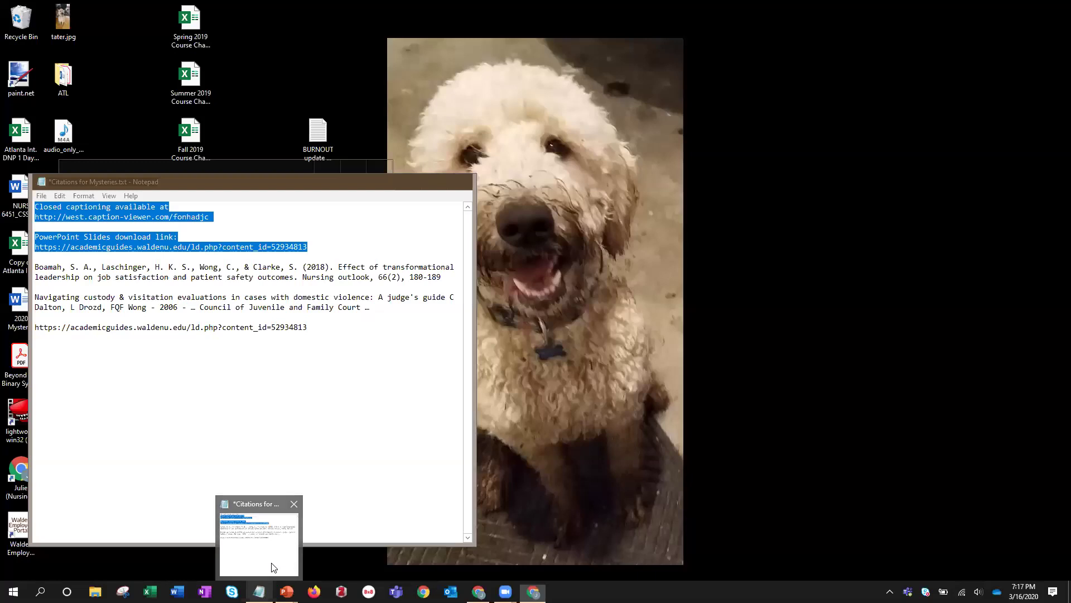
{"action": "left_click", "coordinate": [272, 567]}
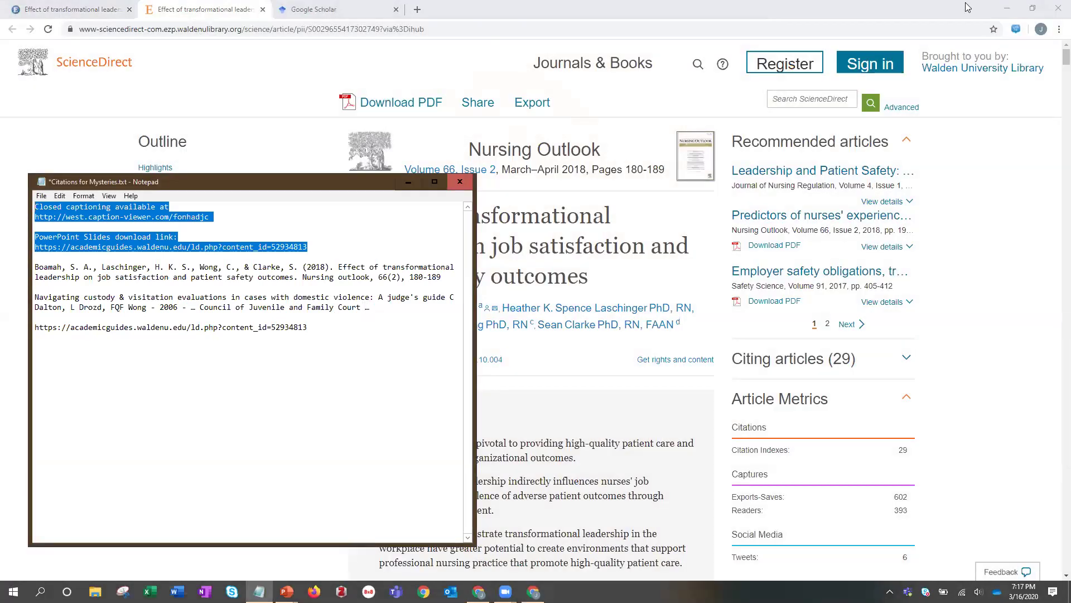
{"action": "left_click", "coordinate": [321, 14]}
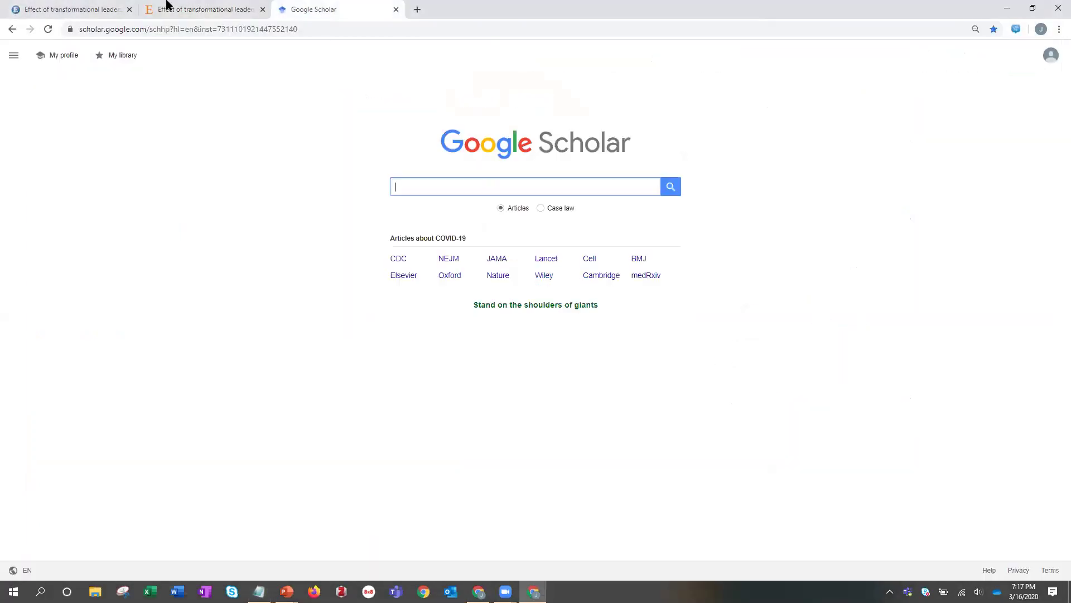
{"action": "left_click", "coordinate": [4, 14]}
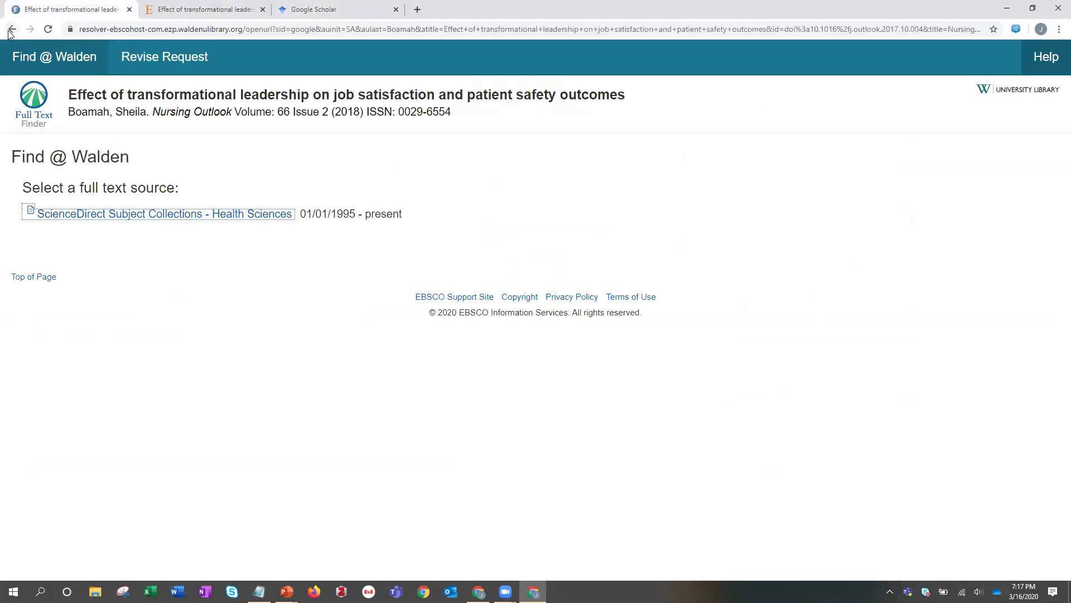
{"action": "left_click", "coordinate": [10, 30]}
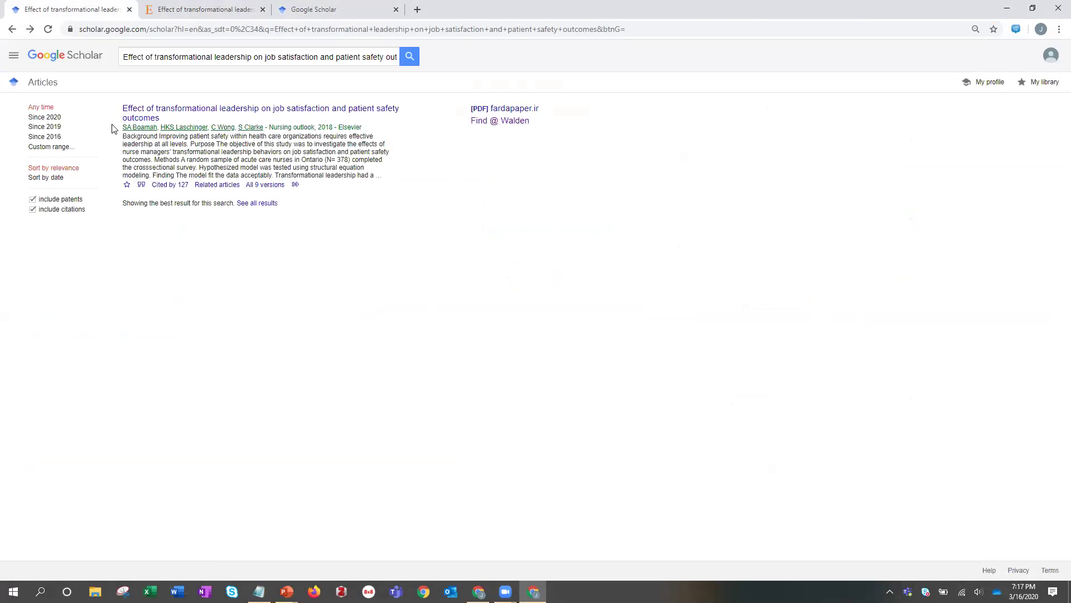
{"action": "left_click_drag", "start_coordinate": [112, 129], "coordinate": [127, 128]}
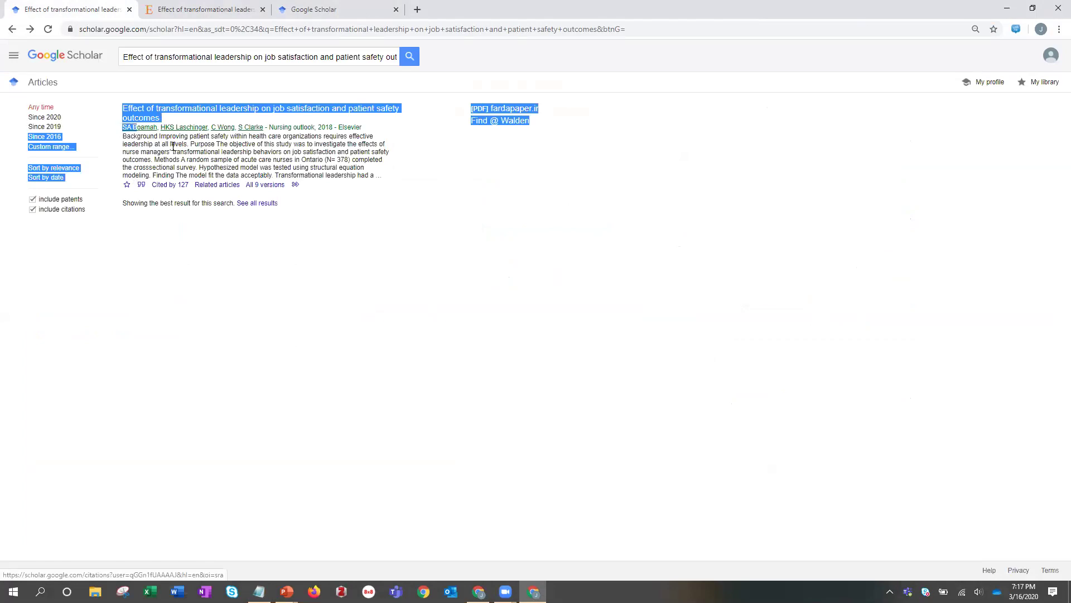
Open the first author's Google Scholar profile, sort the publications by year, and return to the article's search result
{"action": "left_click", "coordinate": [155, 135]}
{"action": "left_click", "coordinate": [141, 127]}
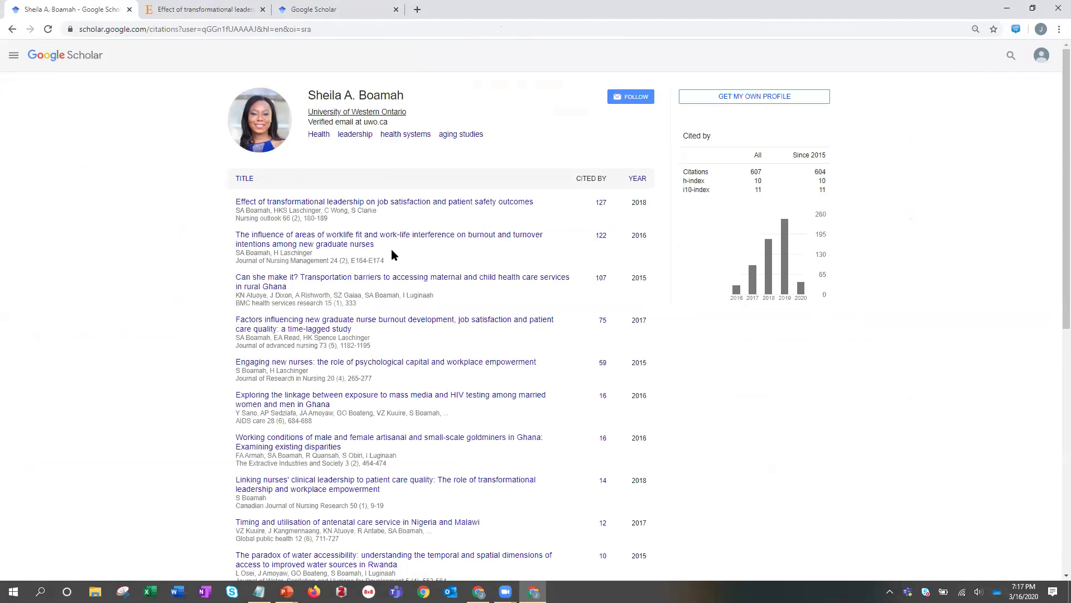
{"action": "left_click", "coordinate": [637, 180]}
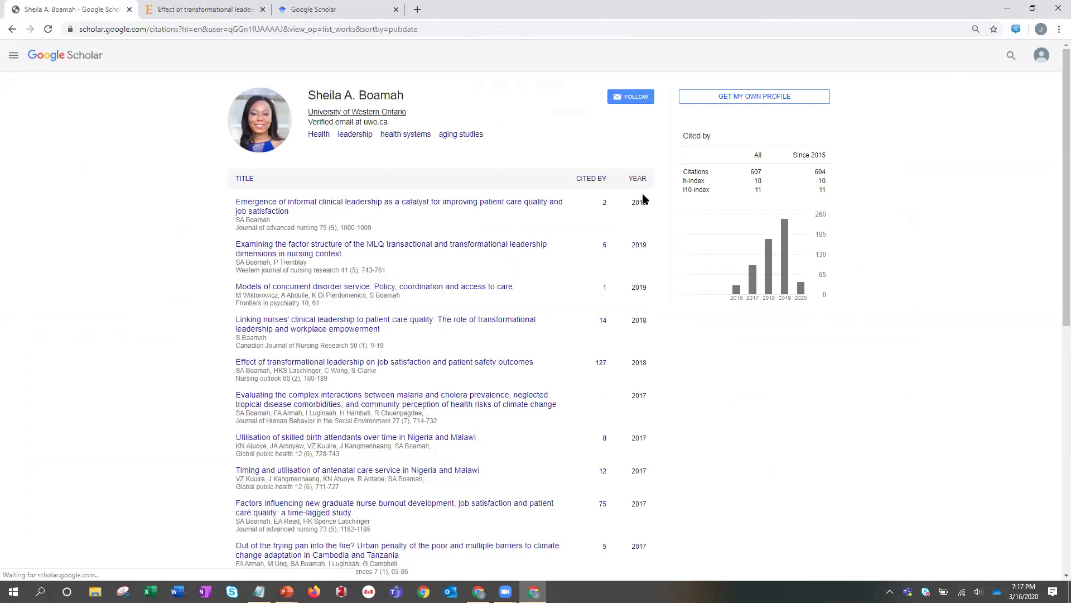
{"action": "left_click", "coordinate": [12, 31]}
{"action": "left_click", "coordinate": [12, 31]}
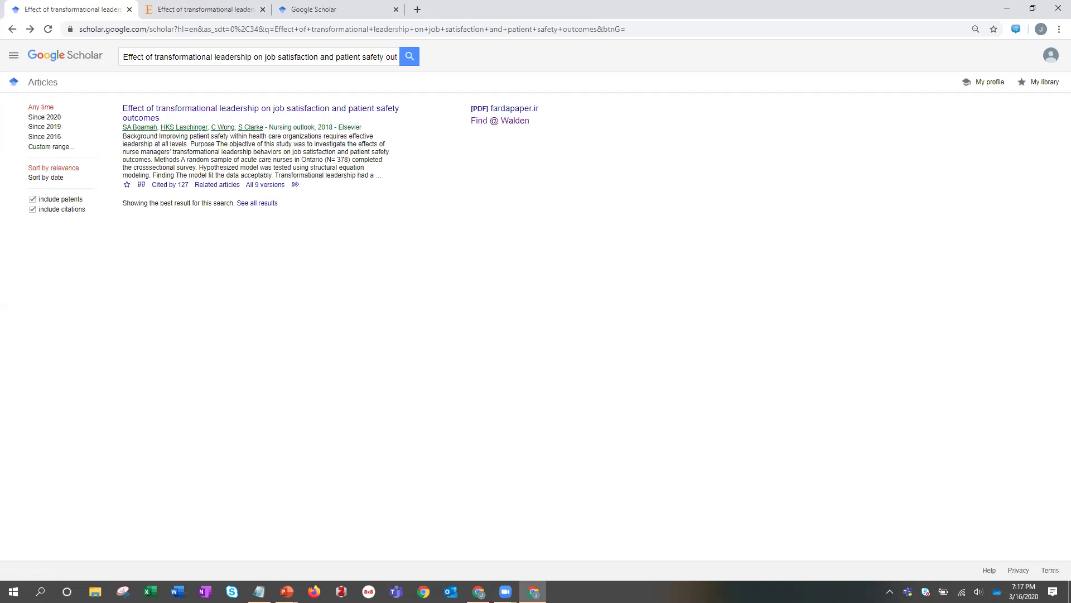
Copy the "Navigating custody & visitation evaluations" citation from Notepad and paste it into the Google Scholar search in Chrome's spare tab
{"action": "left_click", "coordinate": [259, 592]}
{"action": "left_click", "coordinate": [281, 229]}
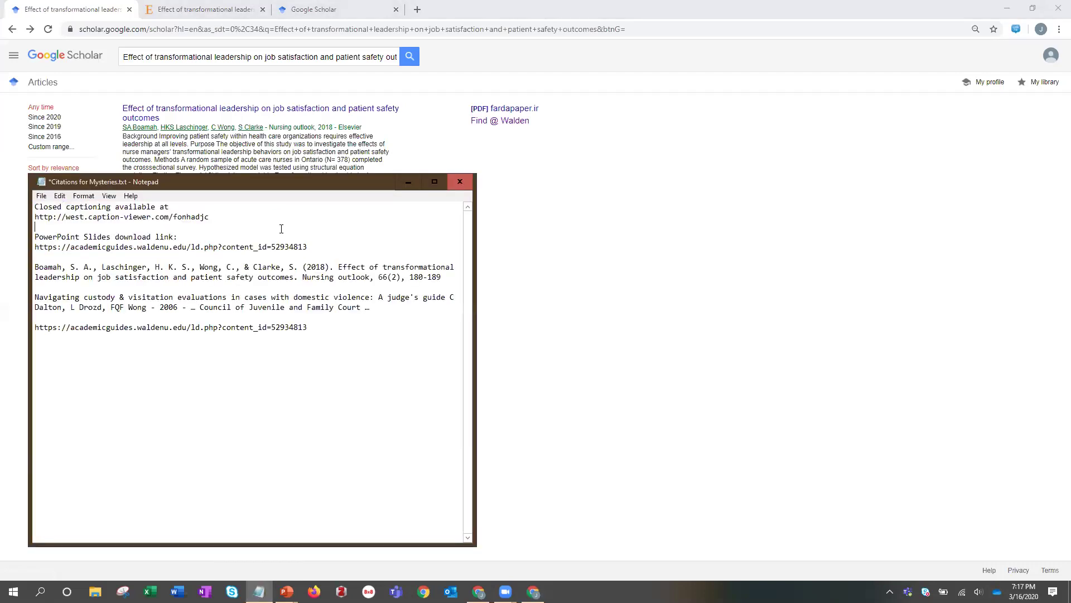
{"action": "left_click_drag", "start_coordinate": [374, 309], "coordinate": [25, 302]}
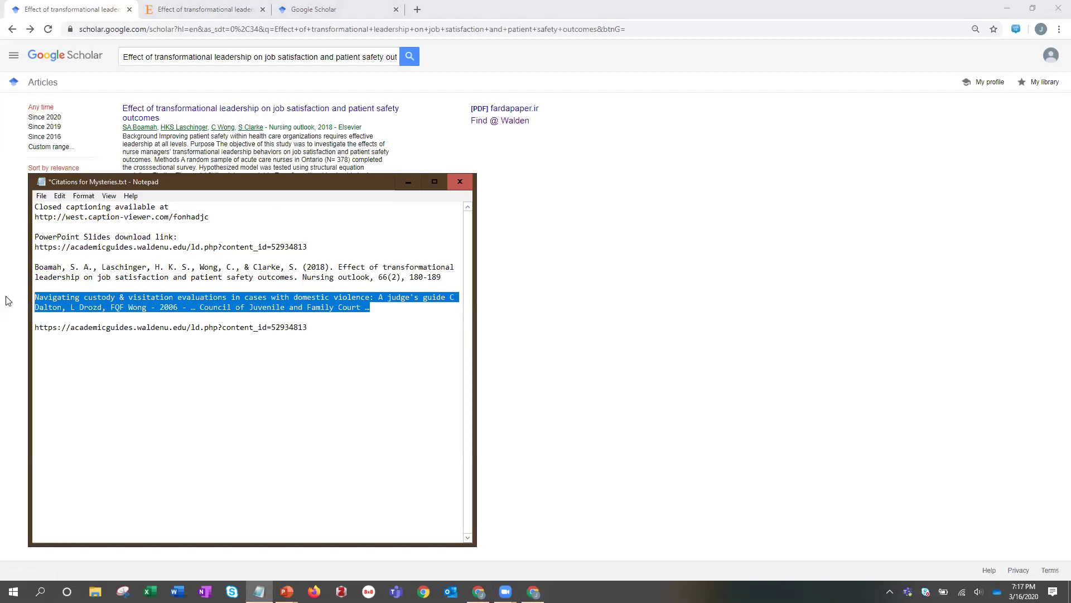
{"action": "left_click", "coordinate": [516, 178]}
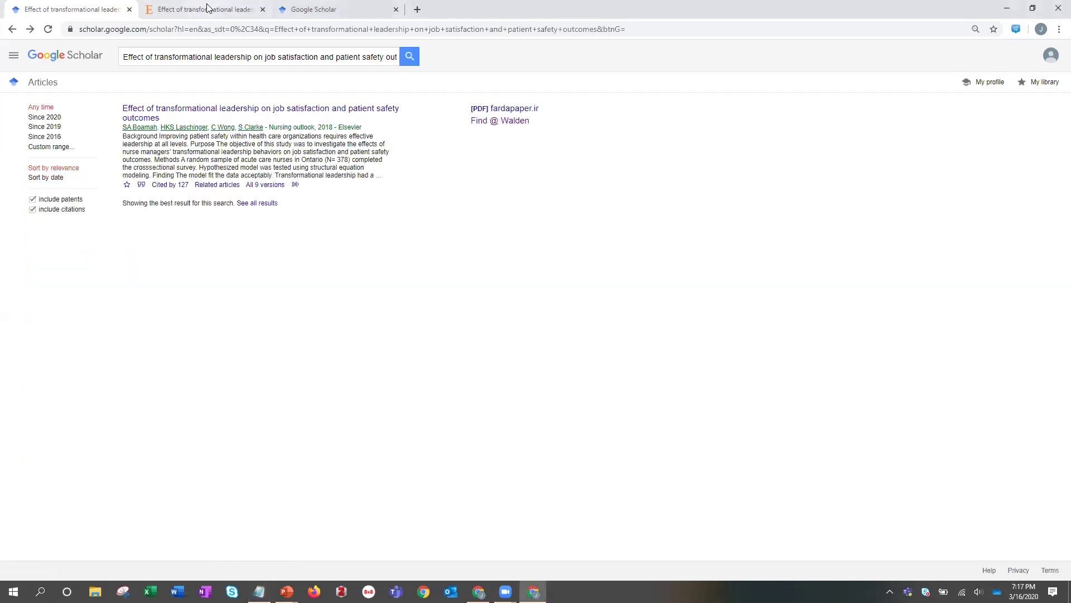
{"action": "left_click", "coordinate": [319, 14]}
{"action": "key", "text": "ctrl+v"}
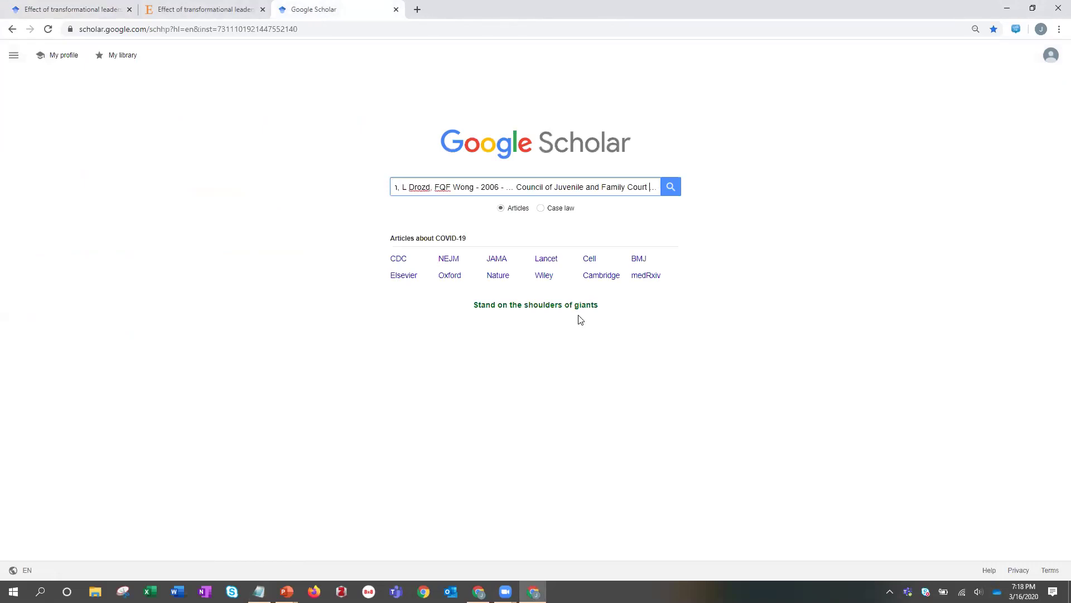
Go back to the start of the pasted citation to check it, and run the Google Scholar search
{"action": "key", "text": "Home"}
{"action": "key", "text": "Left"}
{"action": "key", "text": "Left"}
{"action": "key", "text": "Left"}
{"action": "key", "text": "Left"}
{"action": "key", "text": "Left"}
{"action": "key", "text": "Left"}
{"action": "key", "text": "Left"}
{"action": "key", "text": "Left"}
{"action": "key", "text": "Left"}
{"action": "key", "text": "Left"}
{"action": "key", "text": "Left"}
{"action": "key", "text": "Left"}
{"action": "key", "text": "Left"}
{"action": "key", "text": "Left"}
{"action": "key", "text": "Left"}
{"action": "key", "text": "Left"}
{"action": "key", "text": "Left"}
{"action": "key", "text": "Left"}
{"action": "key", "text": "Left"}
{"action": "key", "text": "Left"}
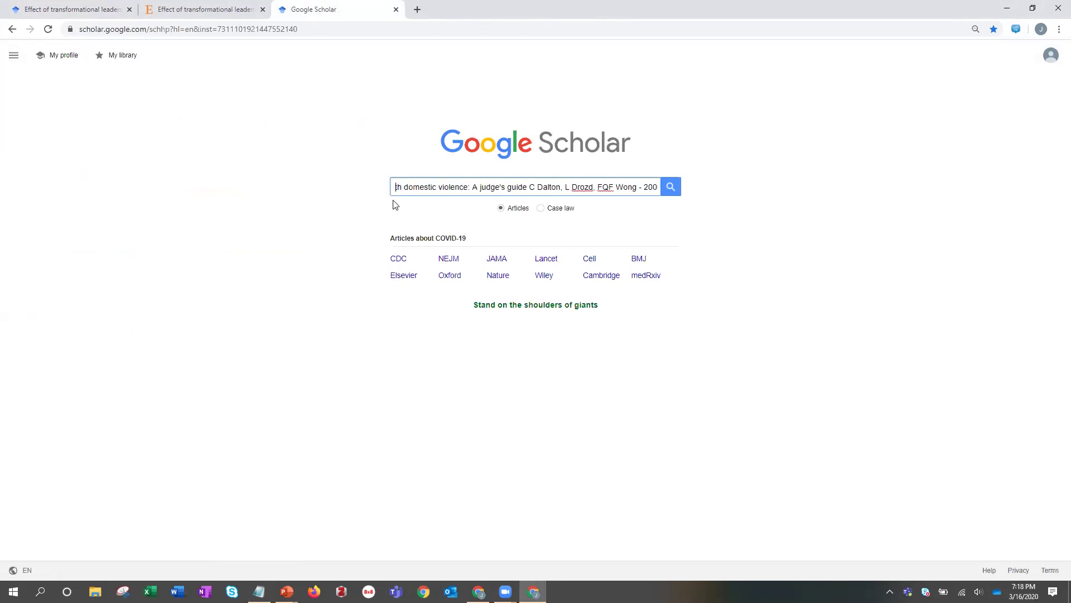
{"action": "key", "text": "Left"}
{"action": "key", "text": "Left"}
{"action": "key", "text": "Left"}
{"action": "key", "text": "Left"}
{"action": "key", "text": "Left"}
{"action": "key", "text": "Left"}
{"action": "key", "text": "Left"}
{"action": "key", "text": "Left"}
{"action": "key", "text": "Left"}
{"action": "key", "text": "Left"}
{"action": "key", "text": "Left"}
{"action": "key", "text": "Left"}
{"action": "key", "text": "Left"}
{"action": "key", "text": "Left"}
{"action": "key", "text": "Left"}
{"action": "key", "text": "Left"}
{"action": "key", "text": "Left"}
{"action": "key", "text": "Left"}
{"action": "key", "text": "Left"}
{"action": "key", "text": "Left"}
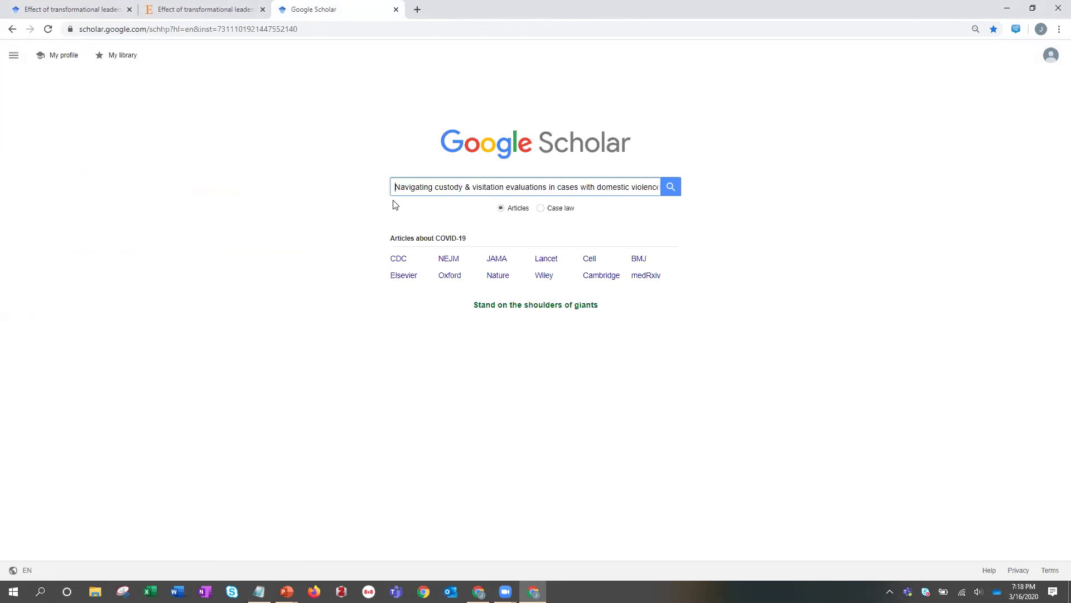
{"action": "key", "text": "Return"}
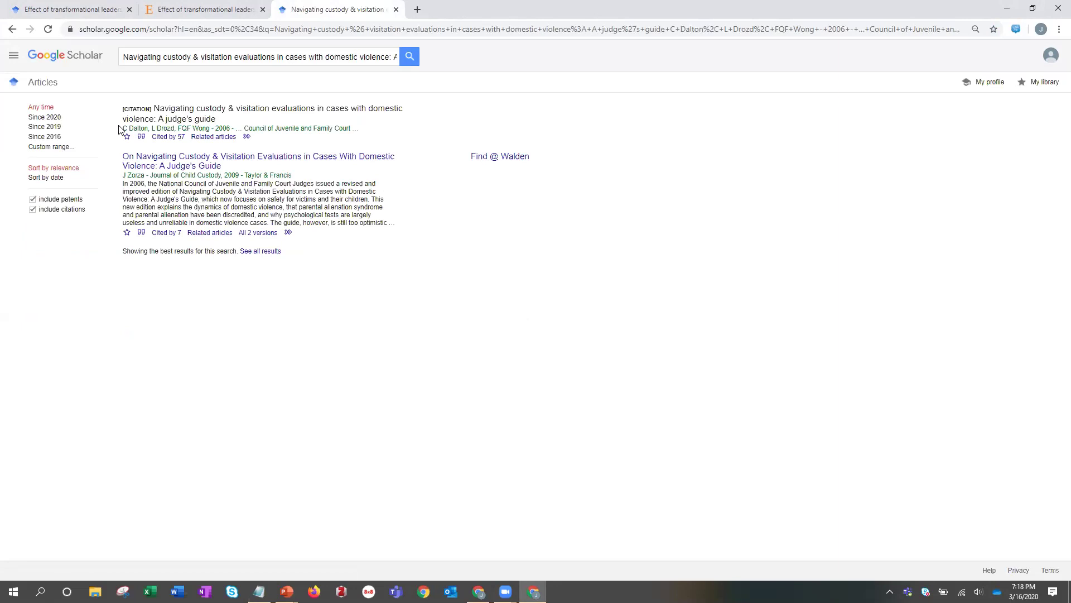
Compare the citation-only result, open the similarly titled "On Navigating Custody" article through Find @ Walden, and examine its title
{"action": "left_click_drag", "start_coordinate": [154, 120], "coordinate": [216, 119]}
{"action": "left_click_drag", "start_coordinate": [122, 128], "coordinate": [233, 132]}
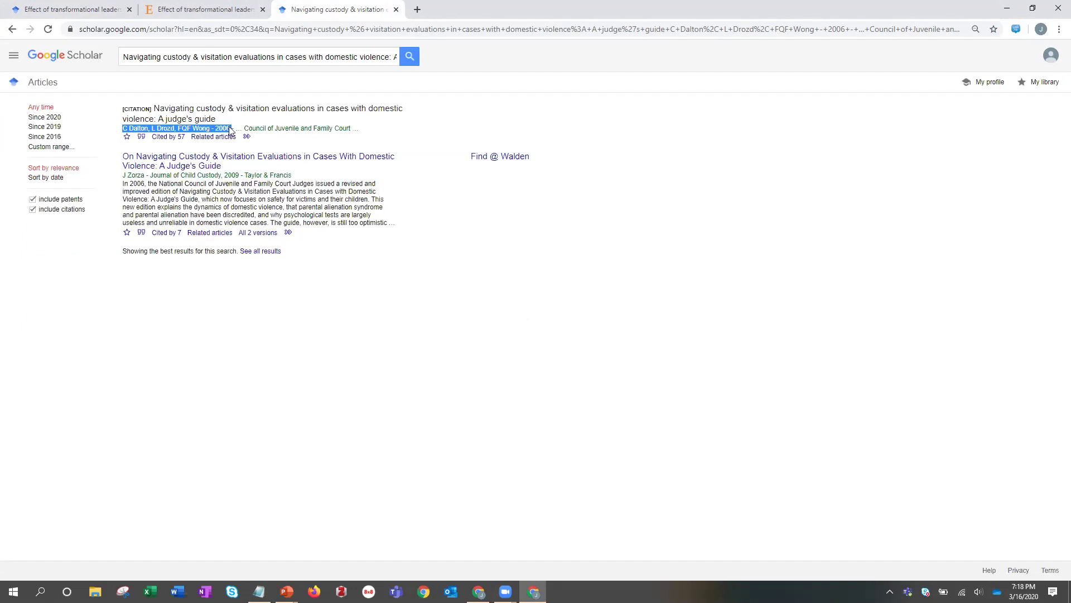
{"action": "left_click", "coordinate": [498, 159]}
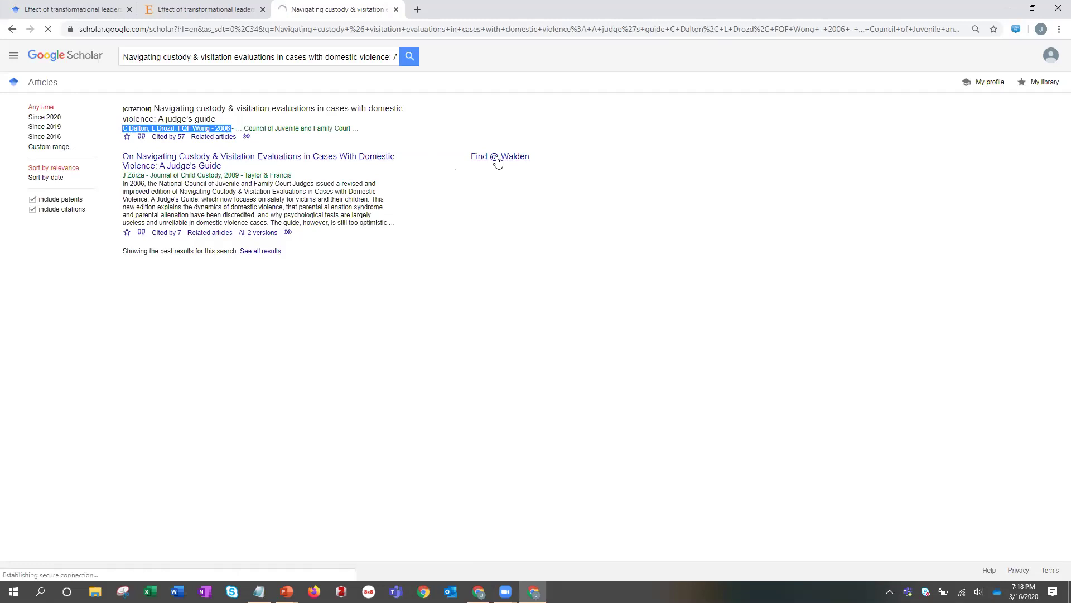
{"action": "left_click", "coordinate": [87, 214]}
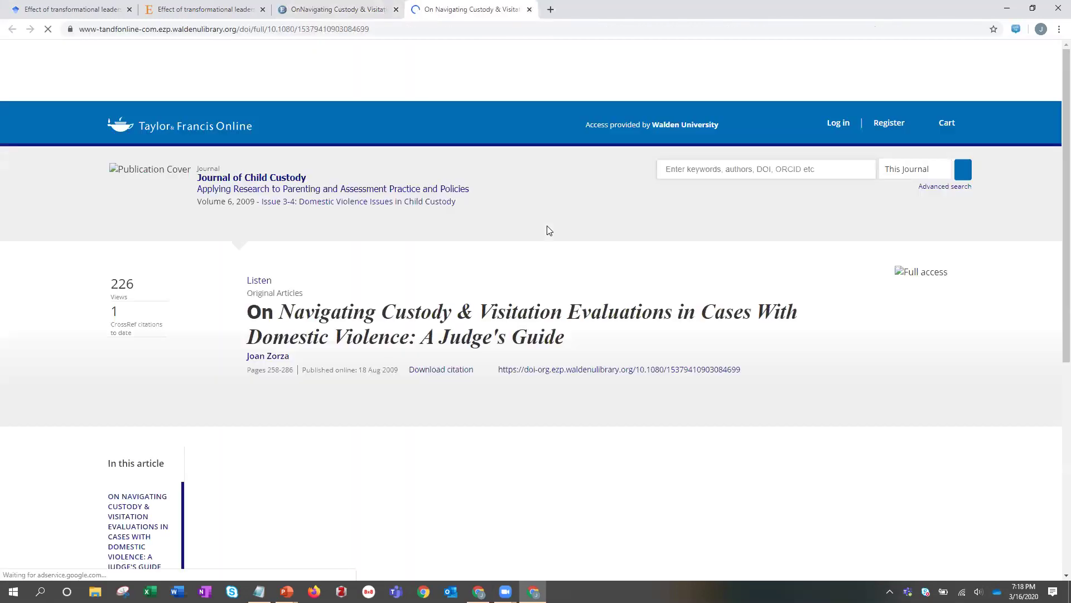
{"action": "left_click_drag", "start_coordinate": [264, 305], "coordinate": [233, 296]}
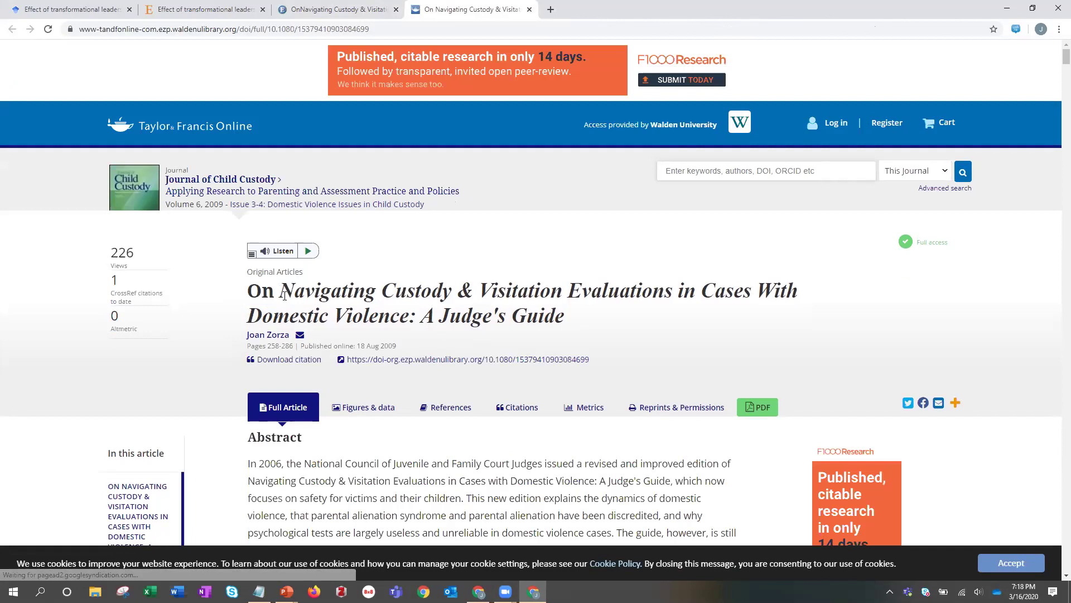
{"action": "left_click_drag", "start_coordinate": [281, 294], "coordinate": [604, 309]}
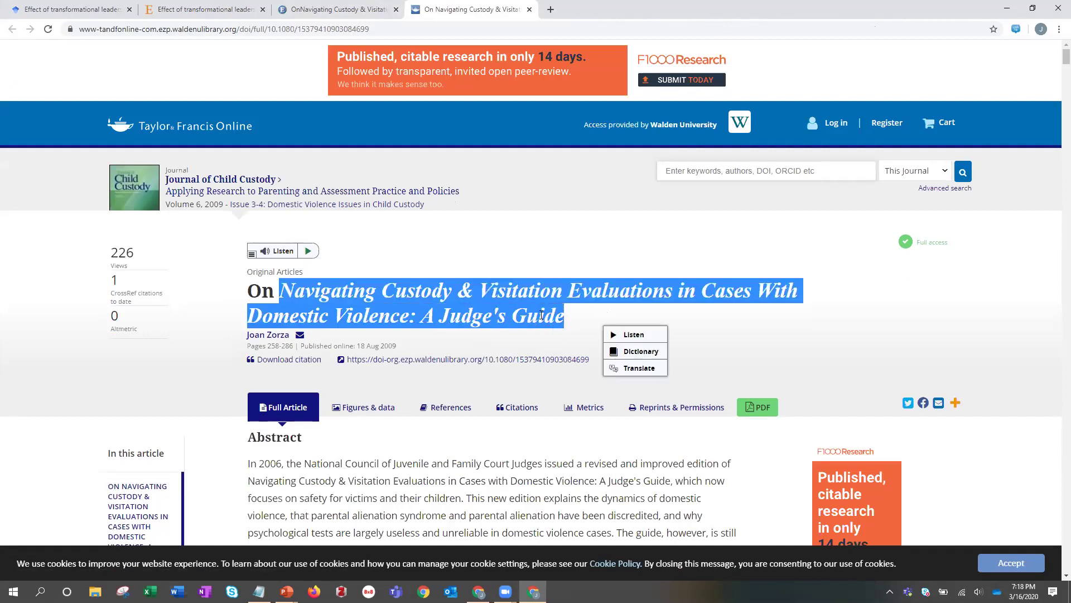
Revisit the transformational leadership article, and return to the custody search results to examine the entry marked [CITATION]
{"action": "left_click", "coordinate": [40, 11]}
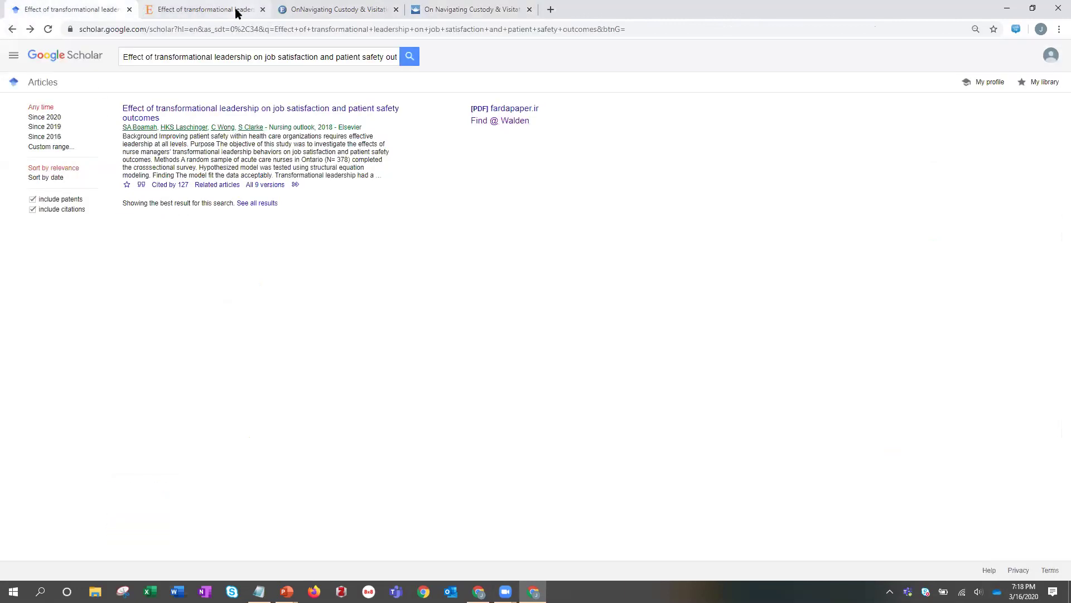
{"action": "left_click", "coordinate": [168, 10]}
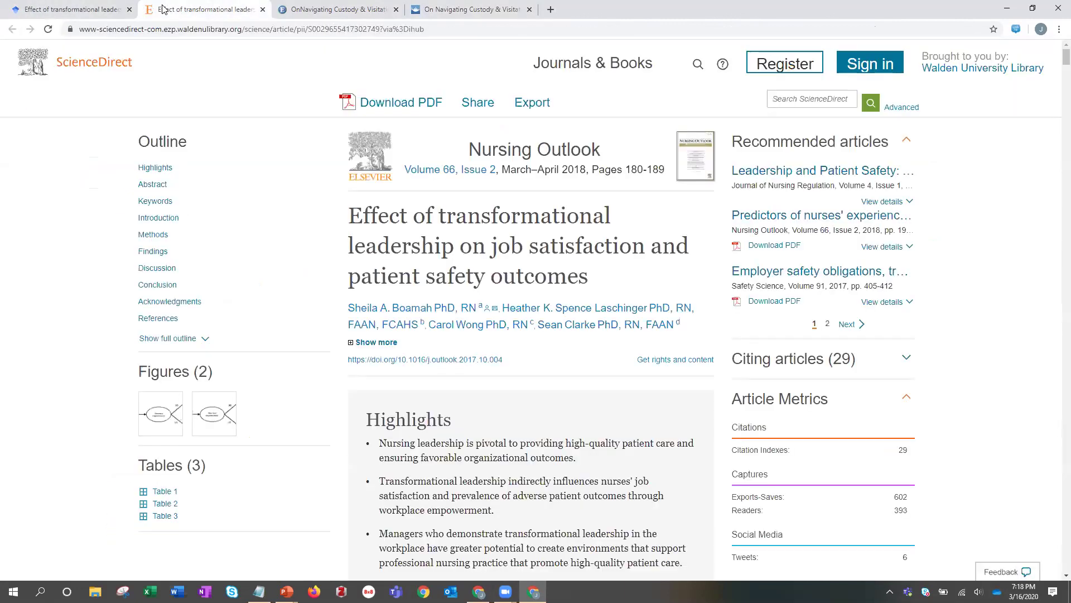
{"action": "left_click", "coordinate": [309, 10]}
{"action": "left_click", "coordinate": [9, 30]}
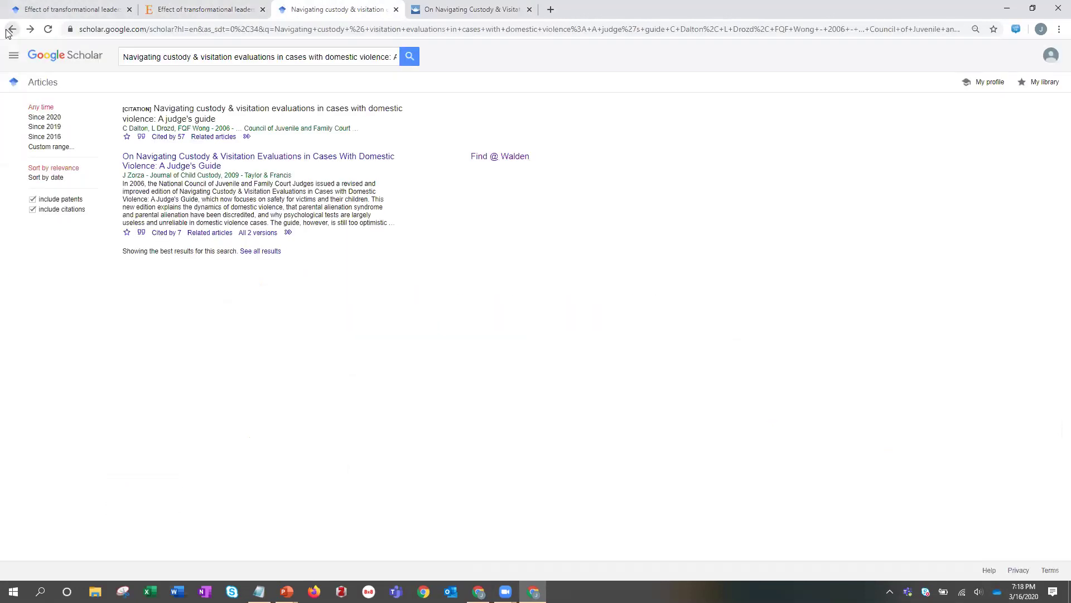
{"action": "left_click_drag", "start_coordinate": [111, 108], "coordinate": [428, 144]}
{"action": "left_click", "coordinate": [253, 202]}
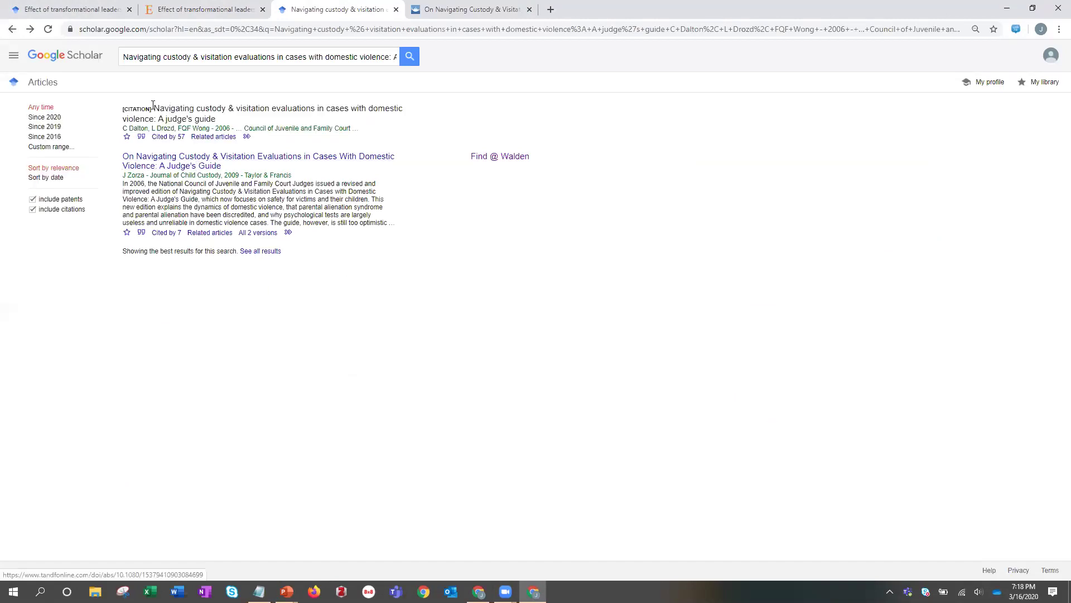
Search Google for "Navigating custody & visitation evaluations in cases with domestic violence: A judge's guide" in a new tab and open the afccnet.org PDF
{"action": "left_click_drag", "start_coordinate": [161, 107], "coordinate": [223, 123]}
{"action": "key", "text": "ctrl+c"}
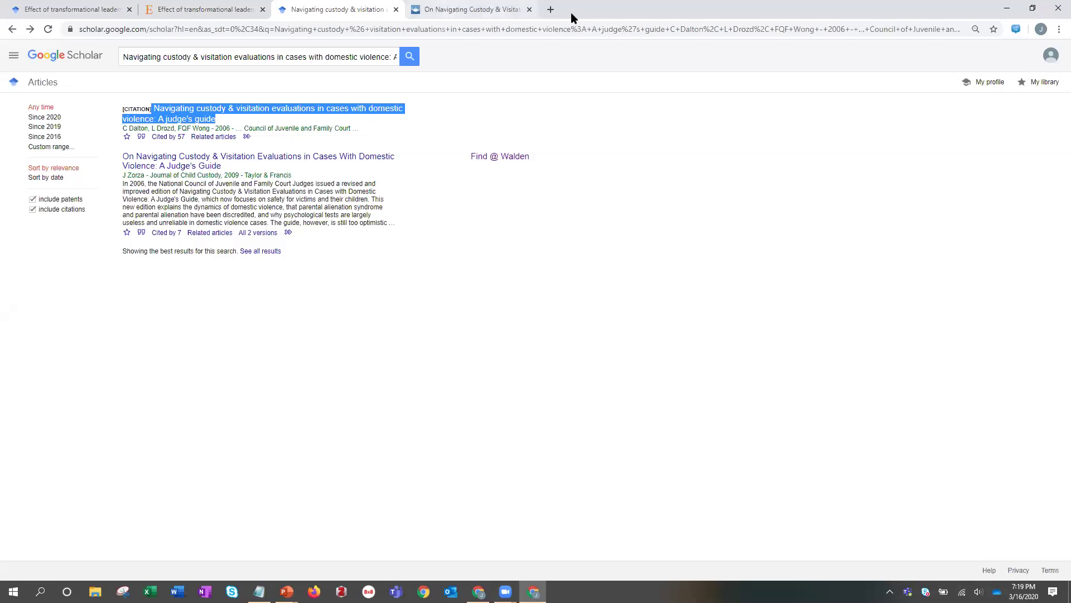
{"action": "left_click", "coordinate": [550, 10]}
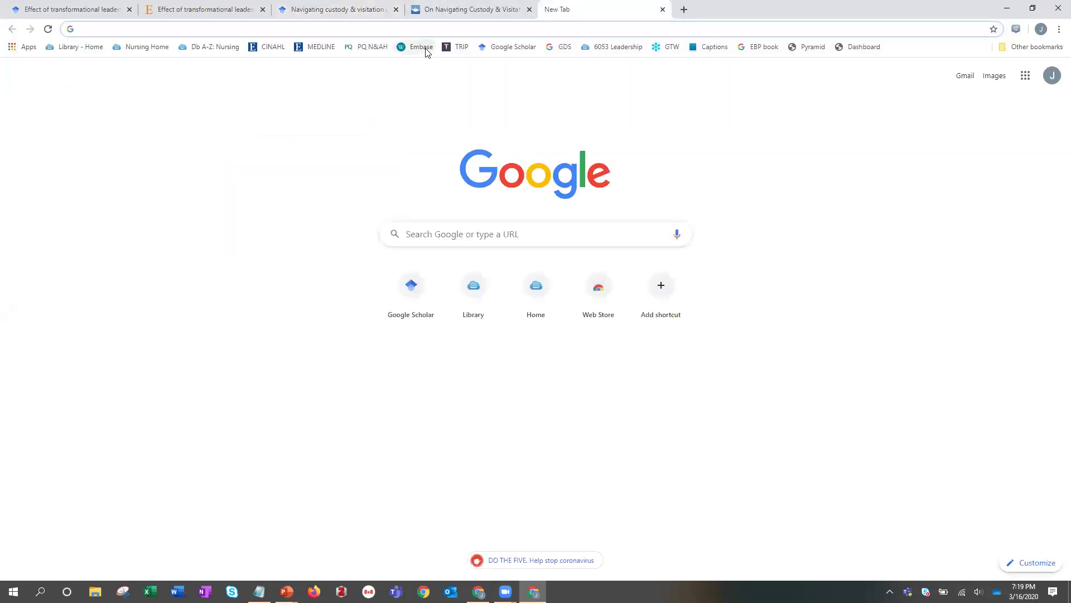
{"action": "key", "text": "ctrl+v"}
{"action": "key", "text": "Return"}
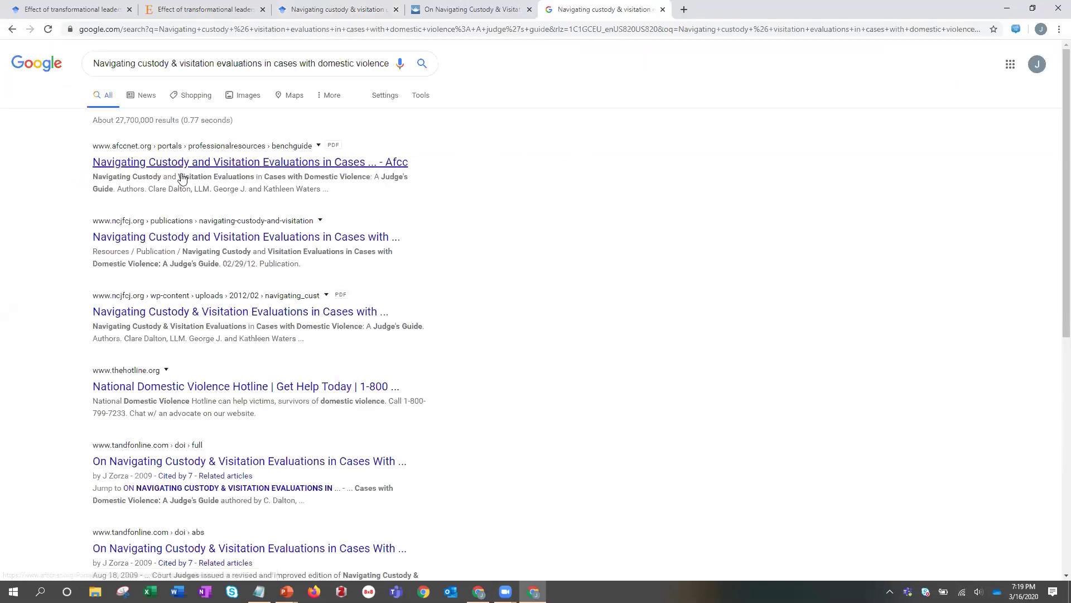
{"action": "left_click_drag", "start_coordinate": [91, 186], "coordinate": [329, 189]}
{"action": "left_click", "coordinate": [273, 164]}
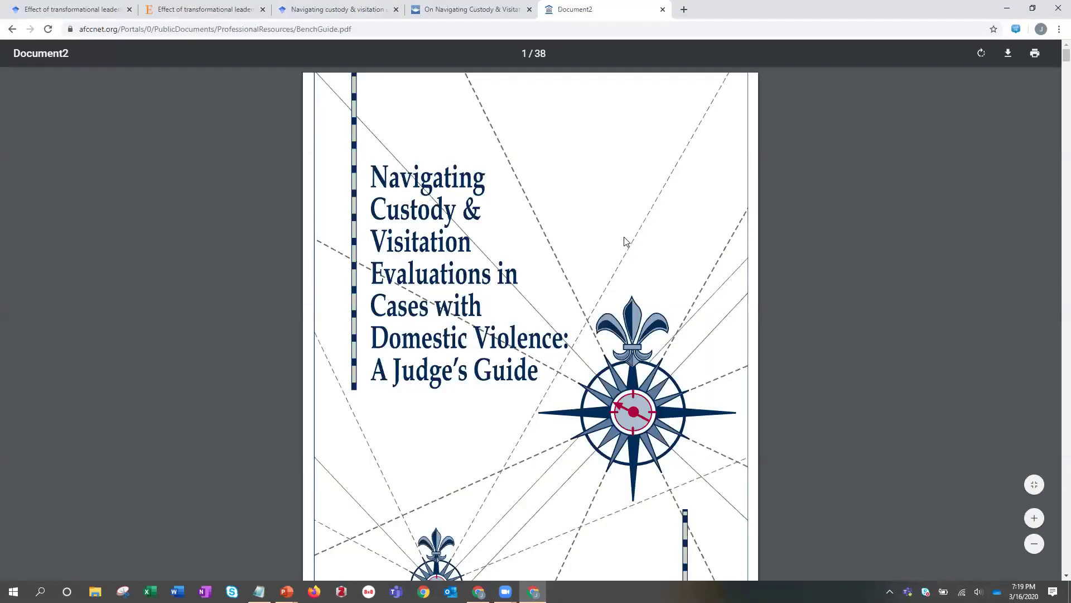
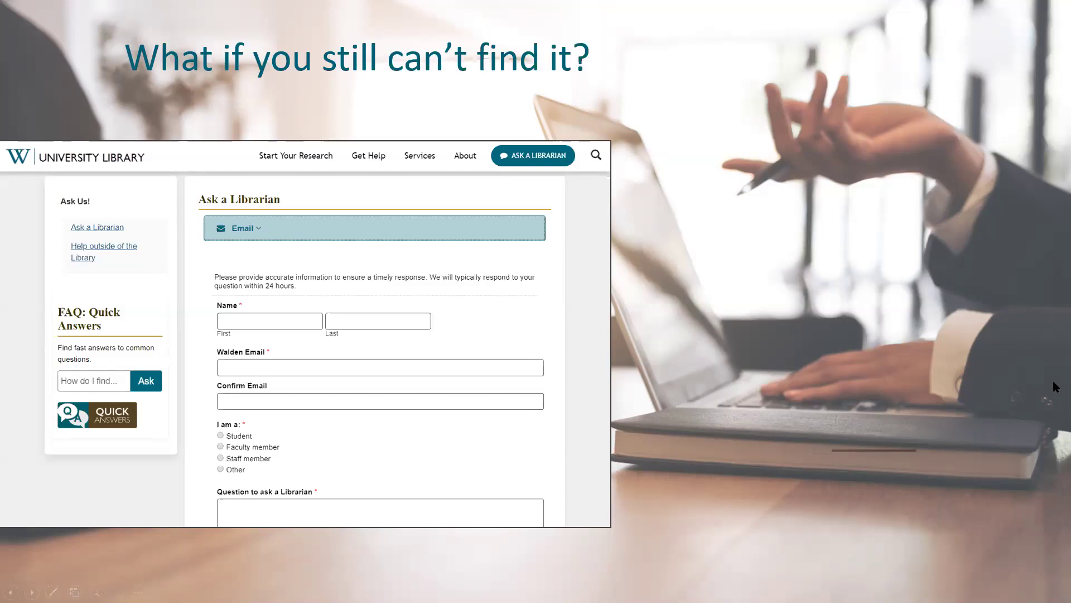
Switch to the library website in Chrome, open Ask a Librarian, and view the Chat option's guidelines and hours before collapsing it
{"action": "key", "text": "alt+Tab"}
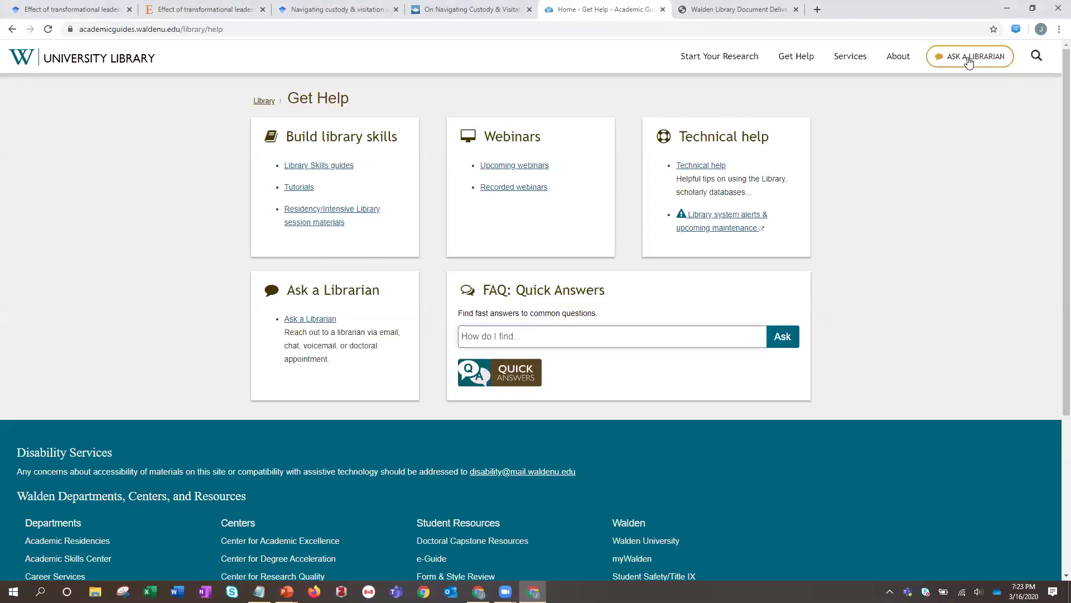
{"action": "left_click", "coordinate": [969, 58]}
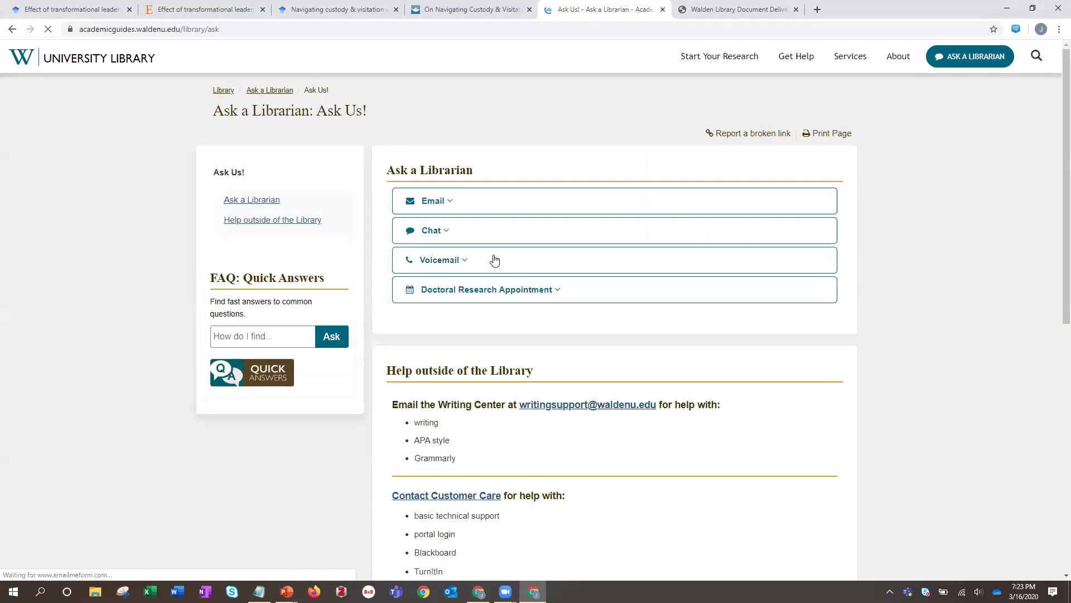
{"action": "left_click", "coordinate": [439, 234]}
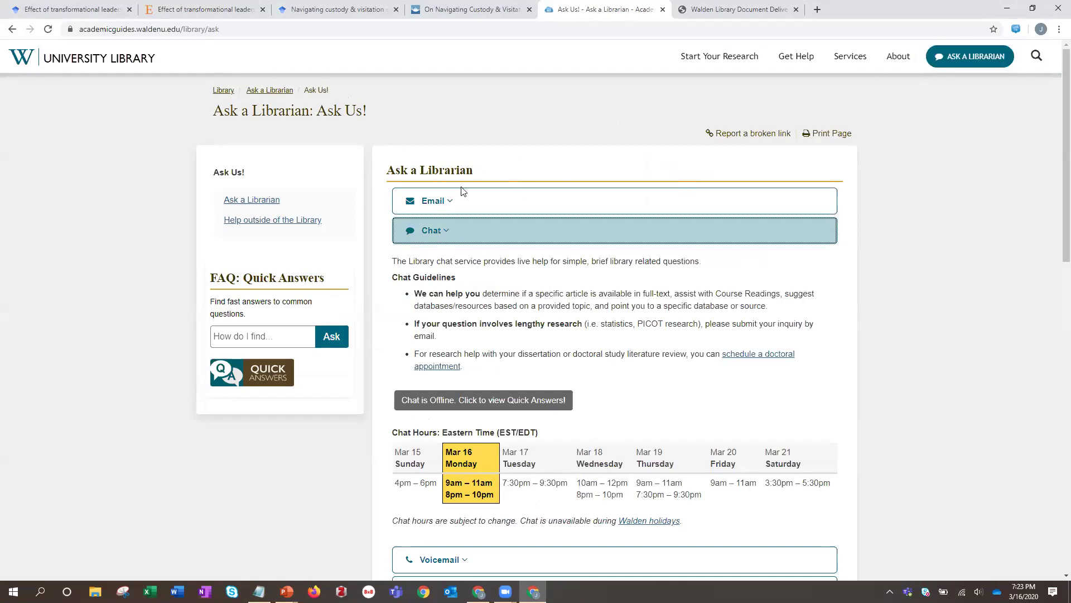
{"action": "left_click", "coordinate": [444, 231]}
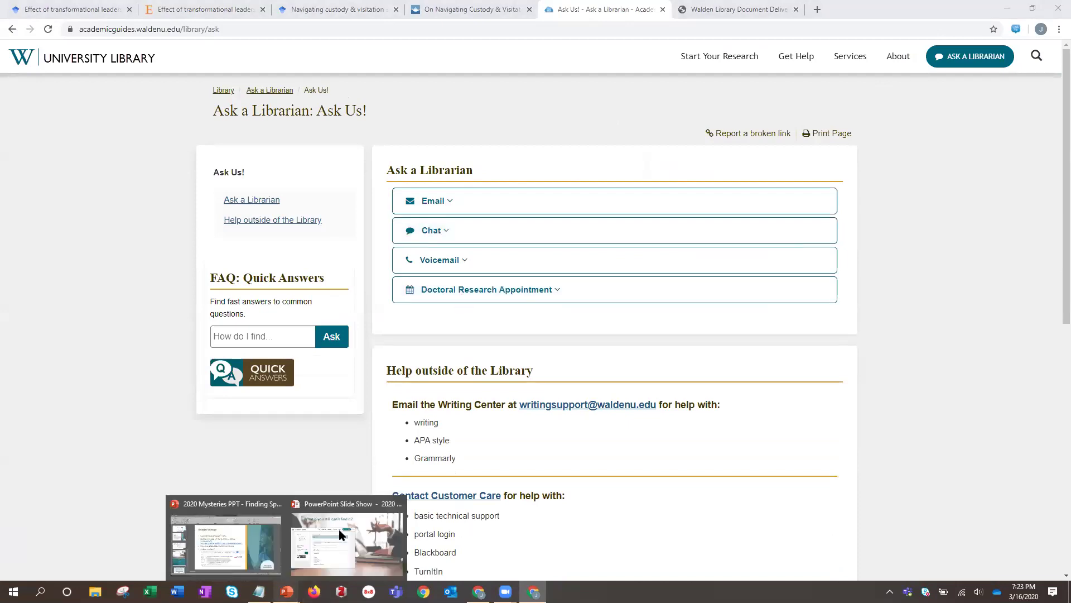
Return to the running PowerPoint slide show and advance to the "Questions?" slide
{"action": "right_click", "coordinate": [287, 592]}
{"action": "left_click", "coordinate": [287, 592]}
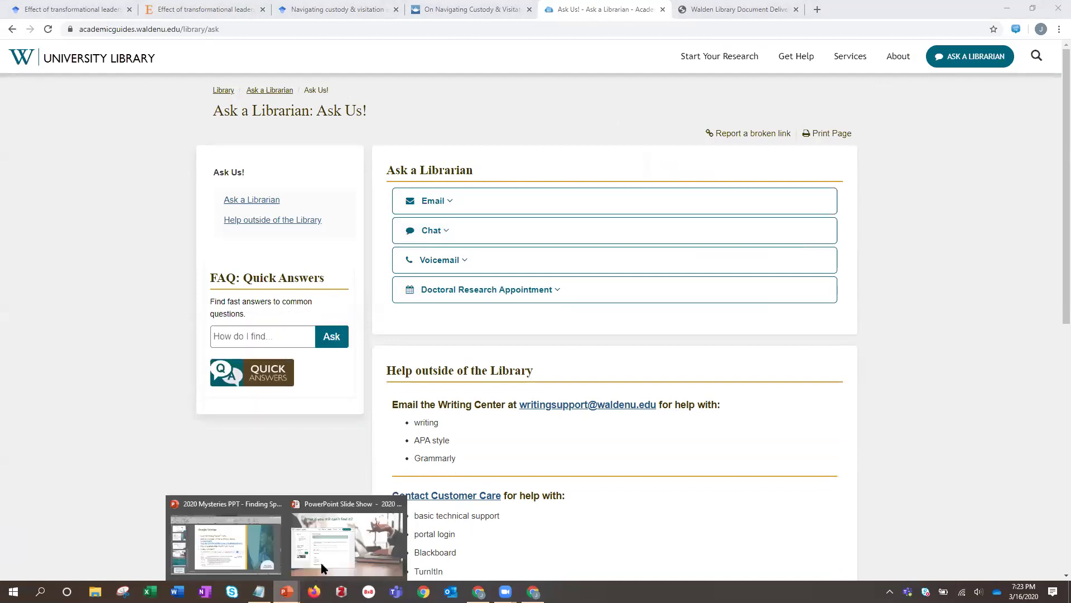
{"action": "left_click", "coordinate": [321, 564]}
{"action": "left_click", "coordinate": [321, 563]}
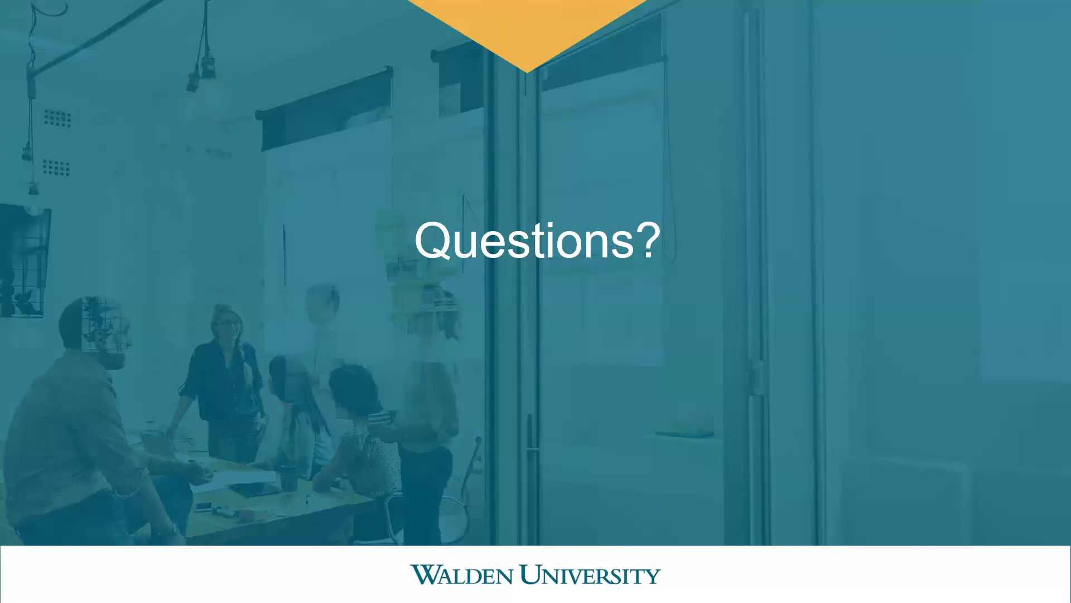
Switch to Chrome, open the library's Google Scholar page from Start Your Research, and view the Search Google Scholar full-text instructions
{"action": "key", "text": "alt+Tab"}
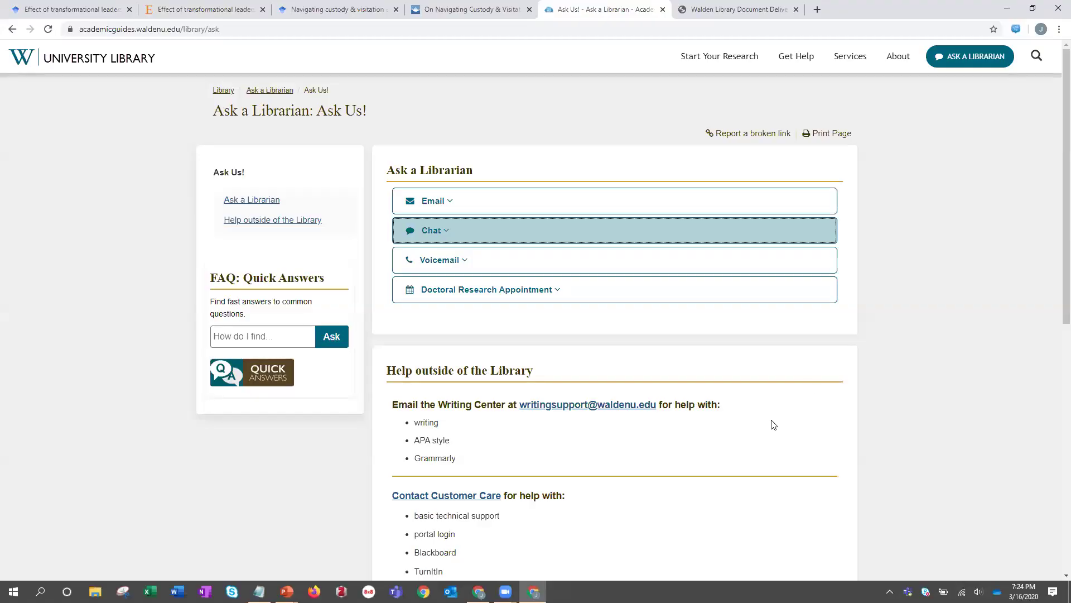
{"action": "left_click", "coordinate": [723, 59]}
{"action": "left_click", "coordinate": [723, 60]}
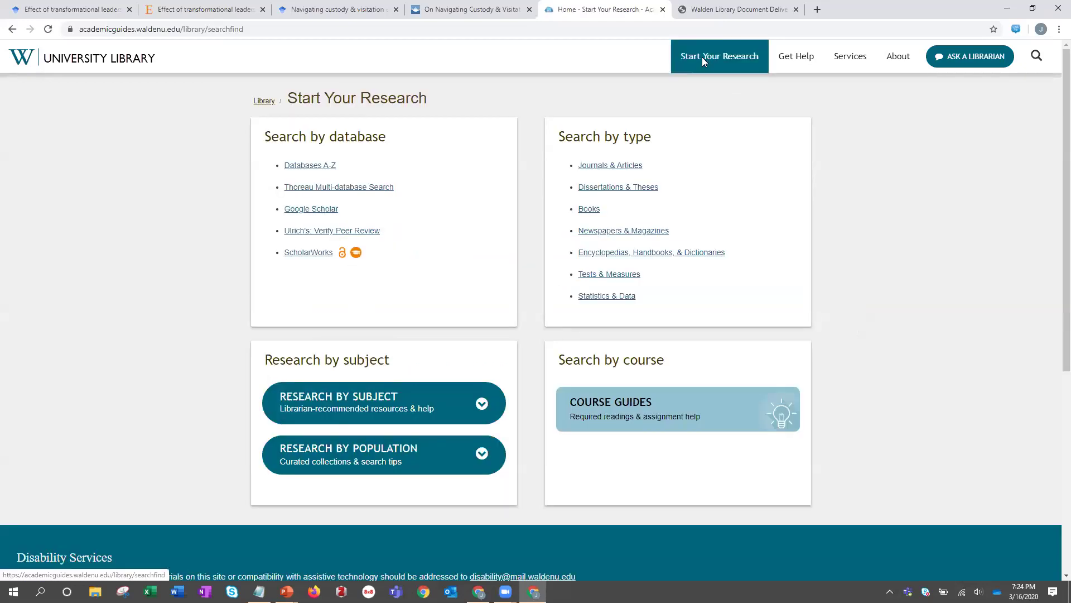
{"action": "left_click", "coordinate": [308, 215]}
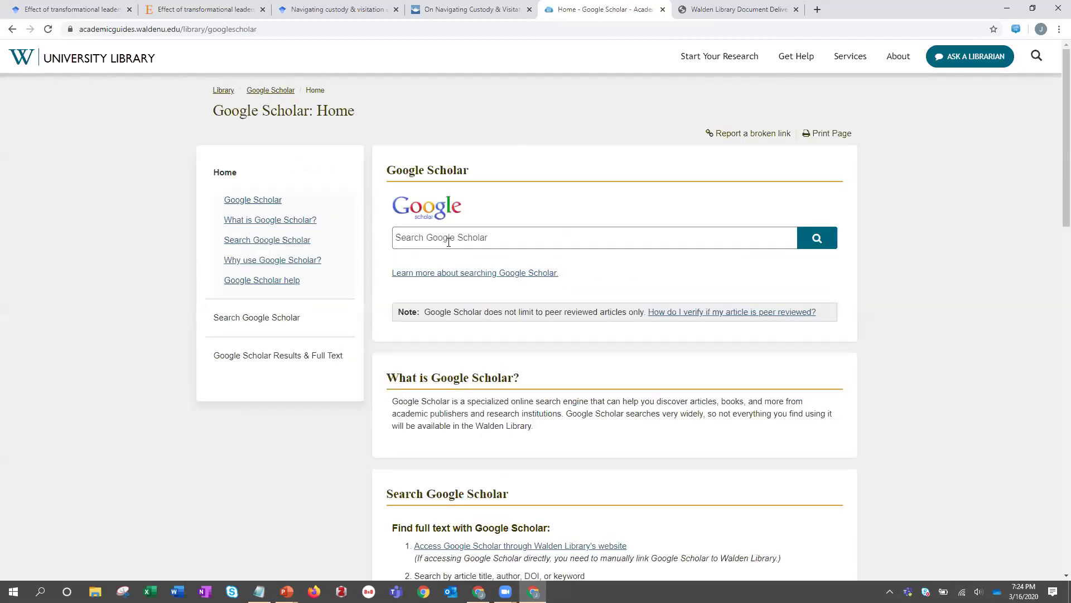
{"action": "left_click", "coordinate": [449, 242]}
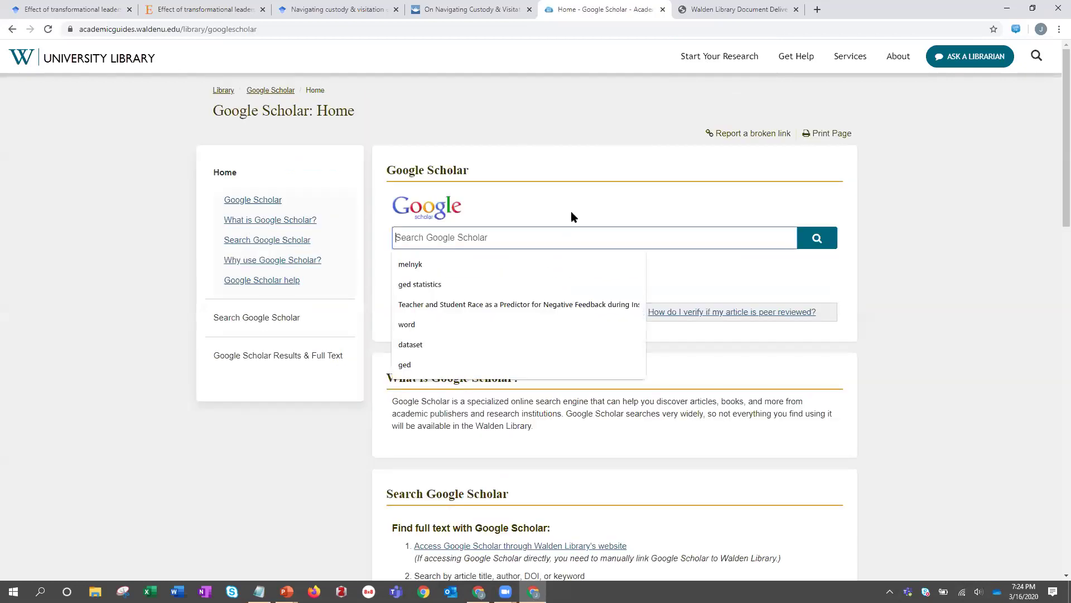
{"action": "left_click", "coordinate": [897, 379]}
{"action": "scroll", "coordinate": [897, 380], "scroll_direction": "down", "scroll_amount": 1}
{"action": "scroll", "coordinate": [898, 385], "scroll_direction": "down", "scroll_amount": 5}
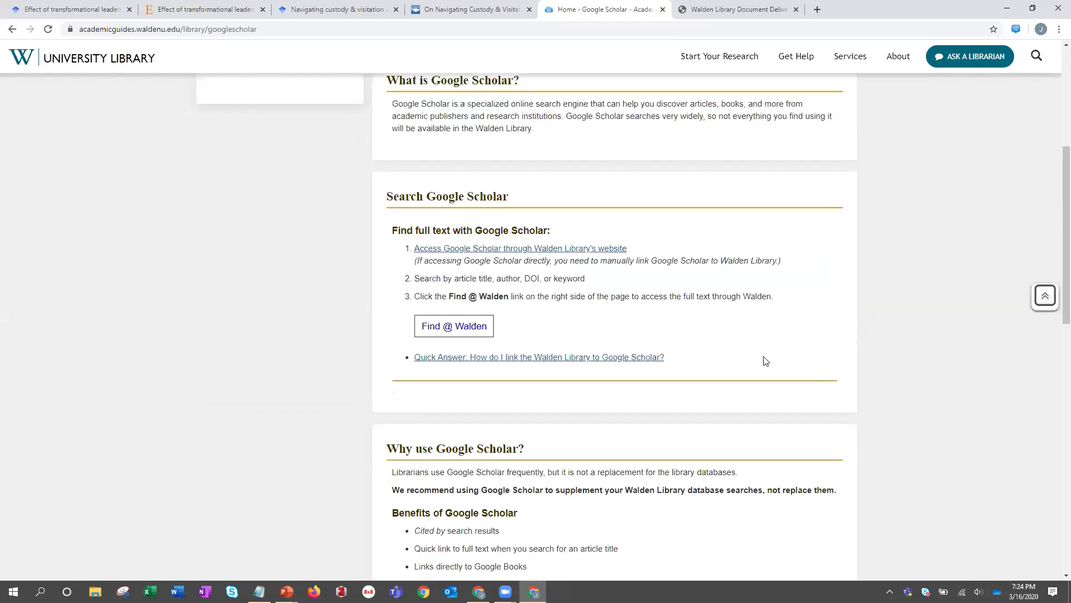
Open the Quick Answer on linking the Walden Library to Google Scholar and review its manual linking instructions
{"action": "triple_click", "coordinate": [397, 360]}
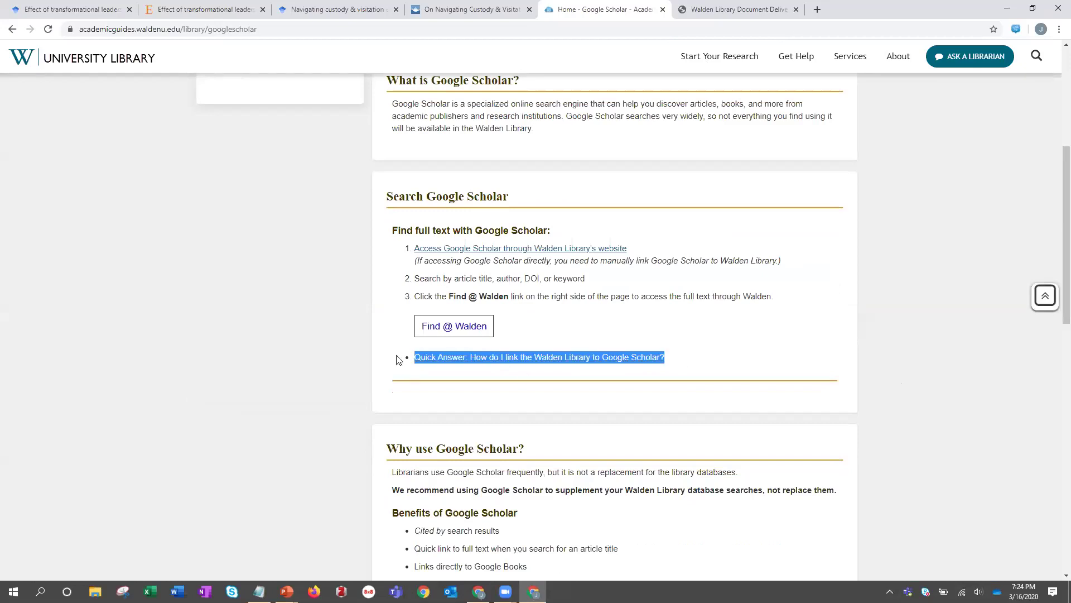
{"action": "left_click", "coordinate": [442, 360]}
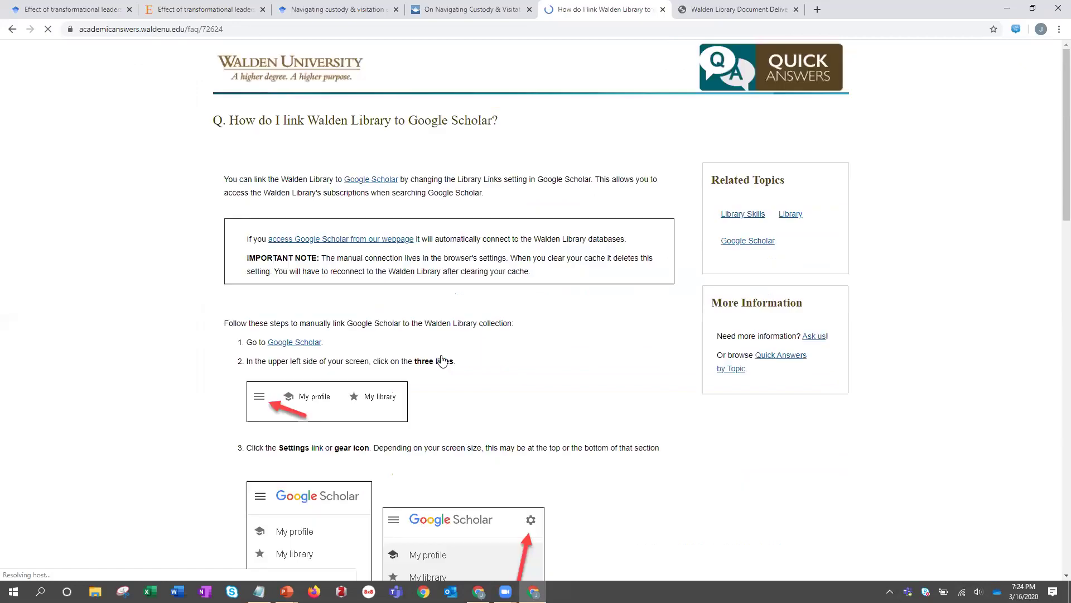
{"action": "scroll", "coordinate": [558, 385], "scroll_direction": "down", "scroll_amount": 4}
{"action": "scroll", "coordinate": [583, 394], "scroll_direction": "down", "scroll_amount": 15}
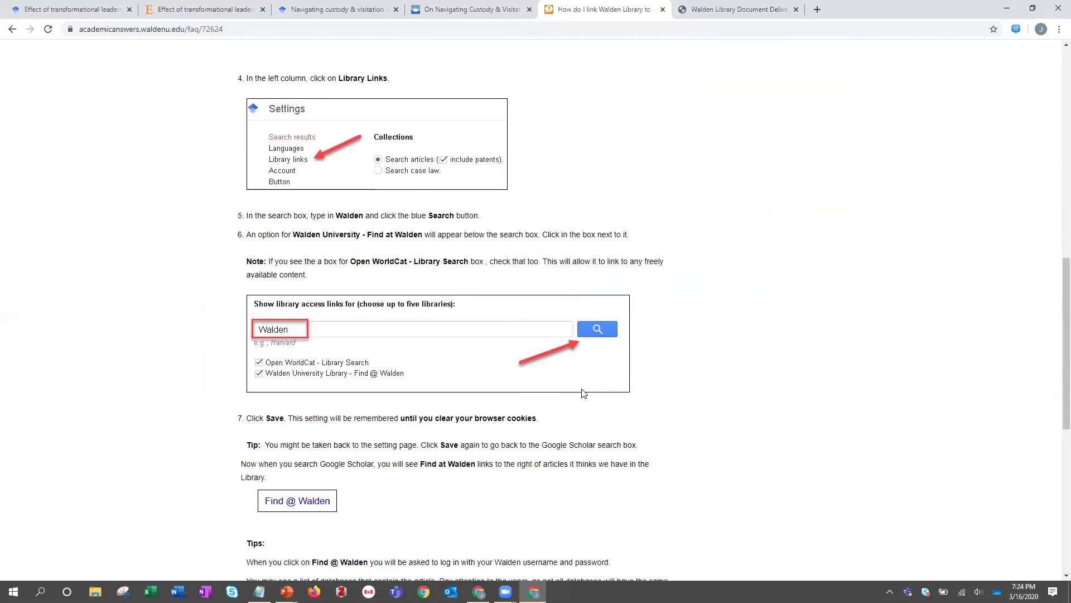
{"action": "scroll", "coordinate": [583, 335], "scroll_direction": "up", "scroll_amount": 20}
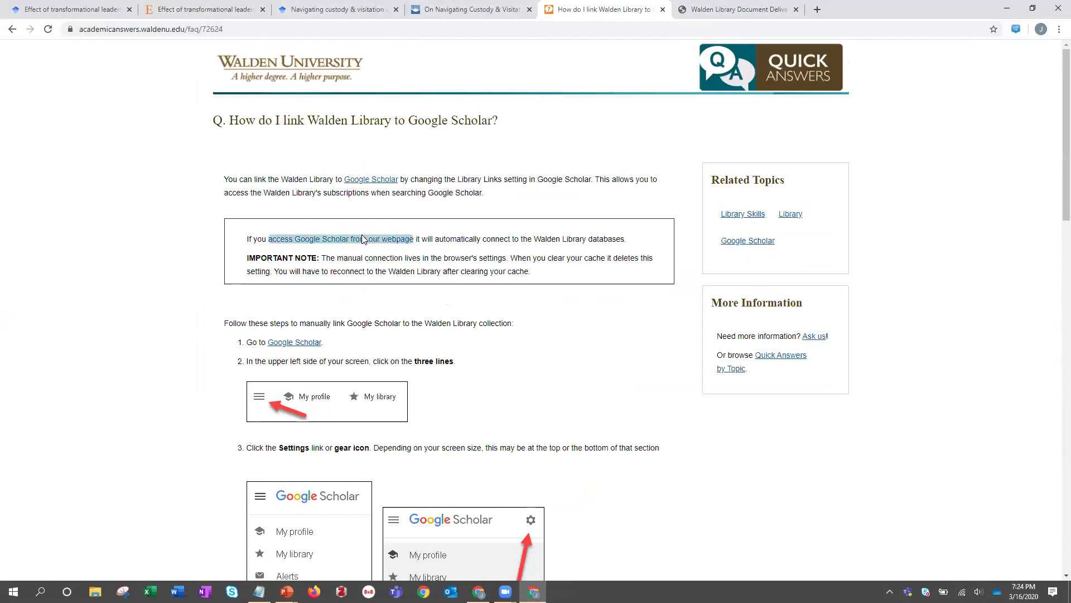
Open Google Scholar from the Quick Answer page and view the Library links section of its settings
{"action": "left_click", "coordinate": [371, 181]}
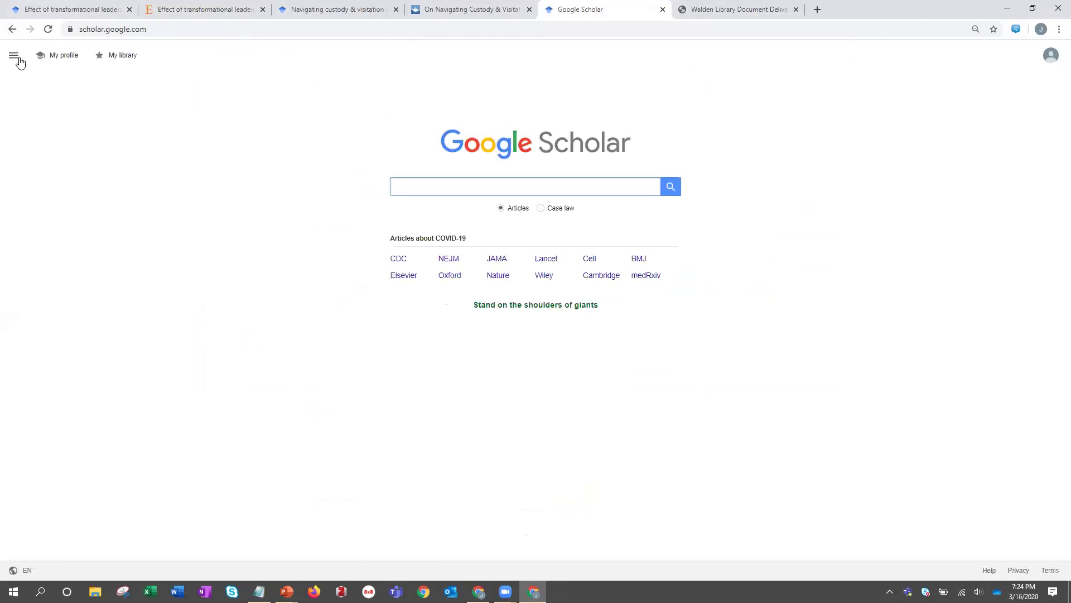
{"action": "left_click", "coordinate": [13, 58]}
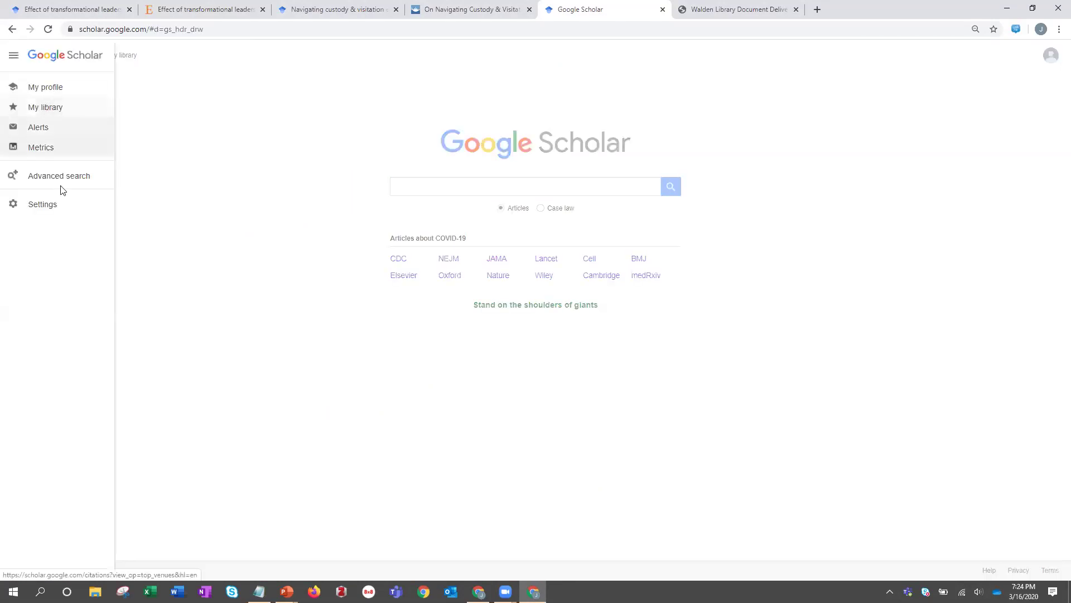
{"action": "left_click", "coordinate": [40, 207]}
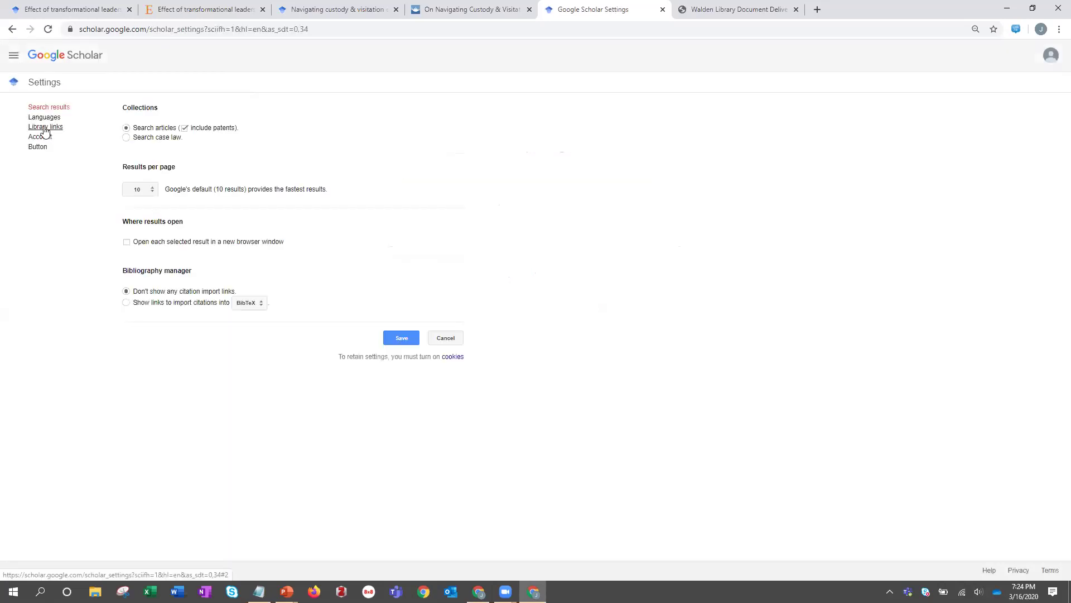
{"action": "left_click_drag", "start_coordinate": [75, 132], "coordinate": [5, 127]}
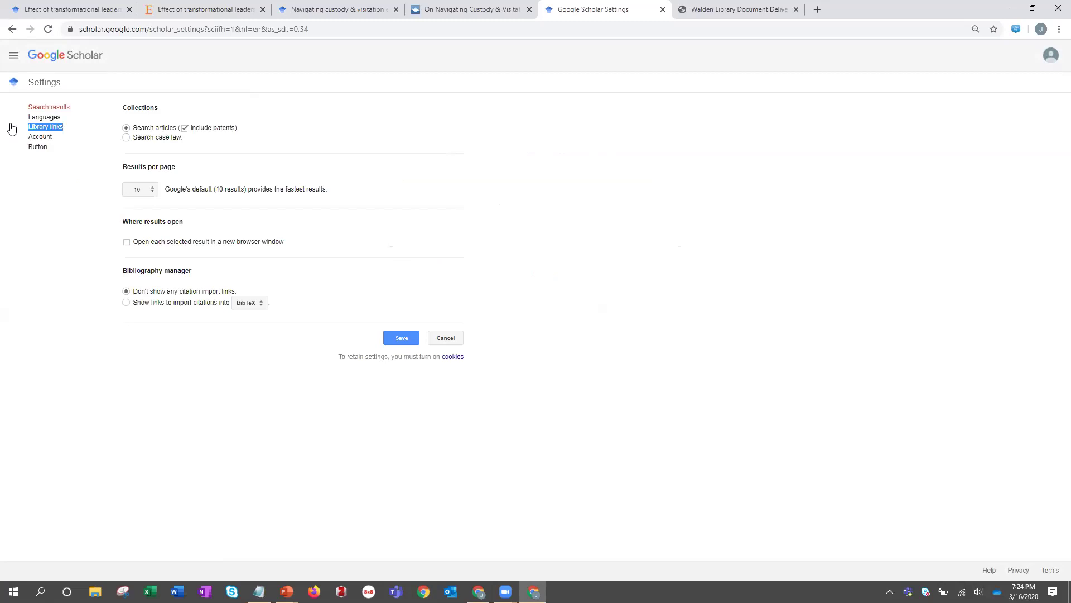
{"action": "left_click", "coordinate": [48, 131]}
{"action": "left_click_drag", "start_coordinate": [167, 143], "coordinate": [102, 145]}
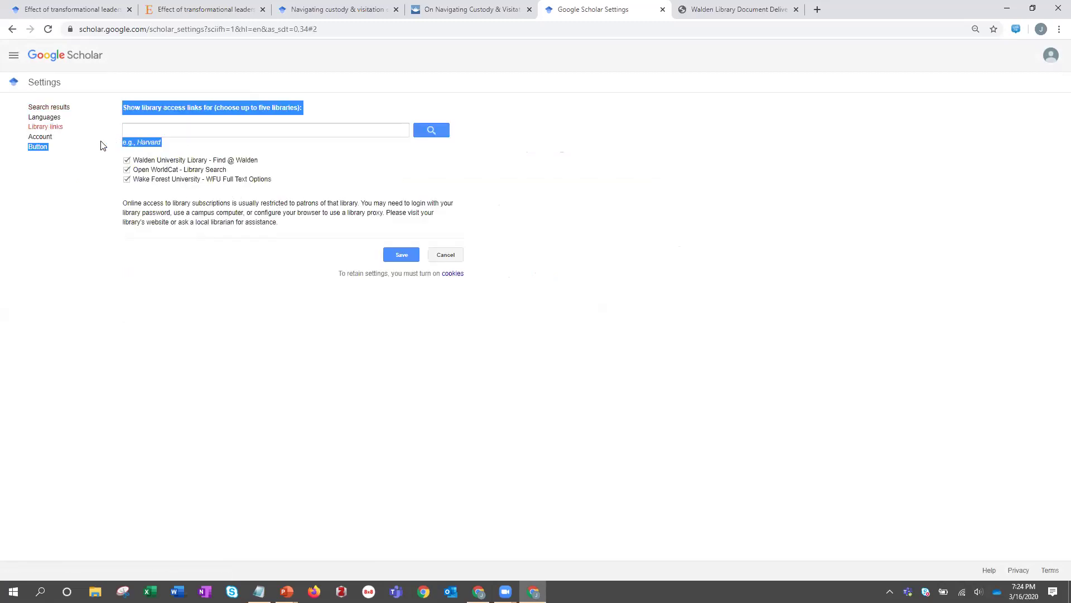
{"action": "left_click", "coordinate": [87, 194]}
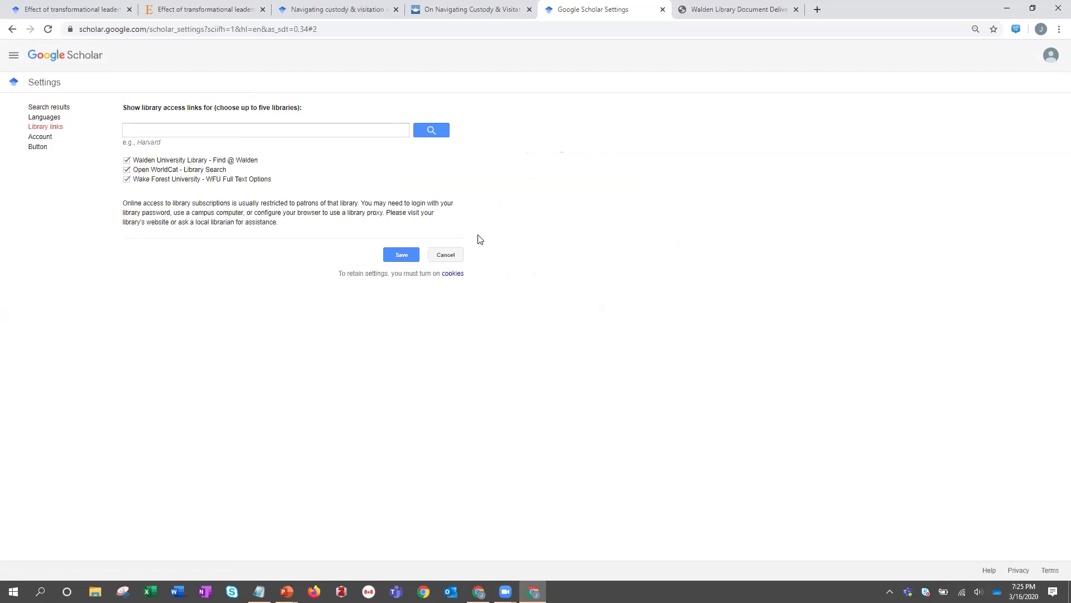
Load library.waldenu.edu in place of the Google Scholar custody results and open the Education subject research page
{"action": "left_click", "coordinate": [370, 12]}
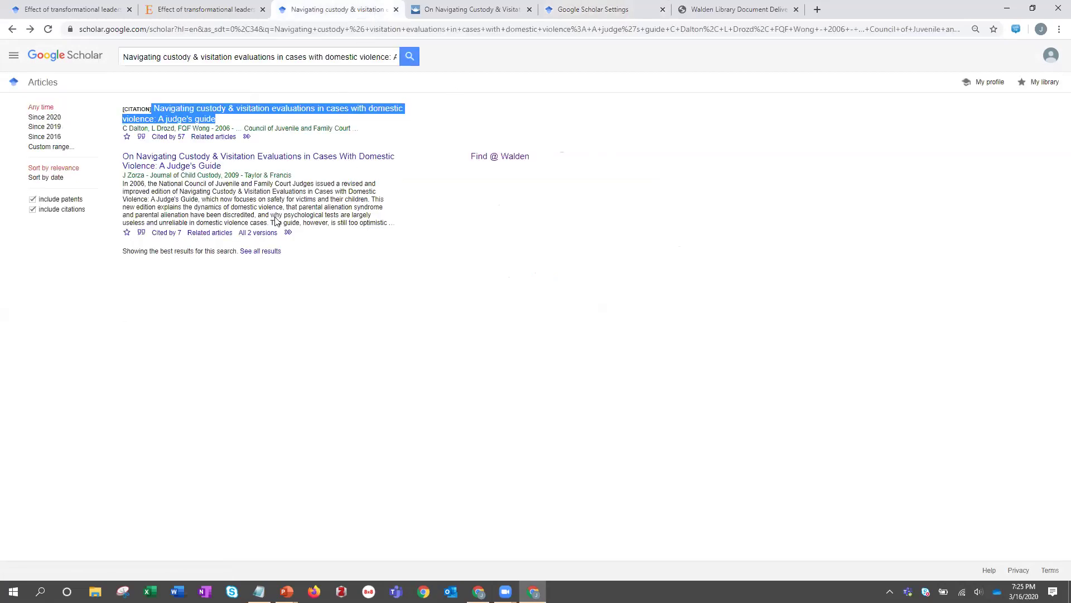
{"action": "left_click", "coordinate": [489, 218]}
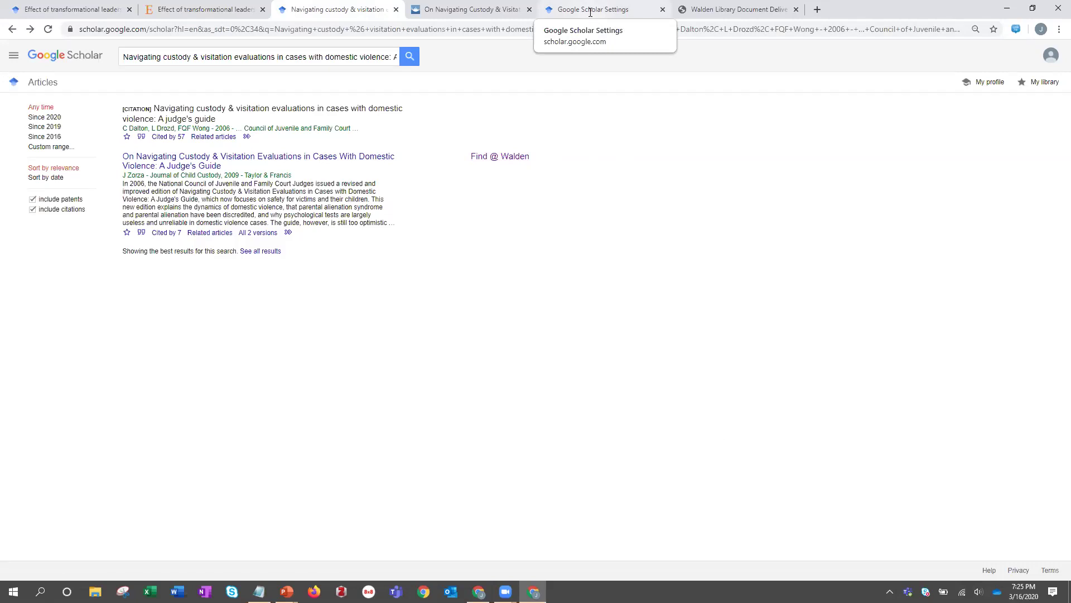
{"action": "left_click", "coordinate": [385, 28]}
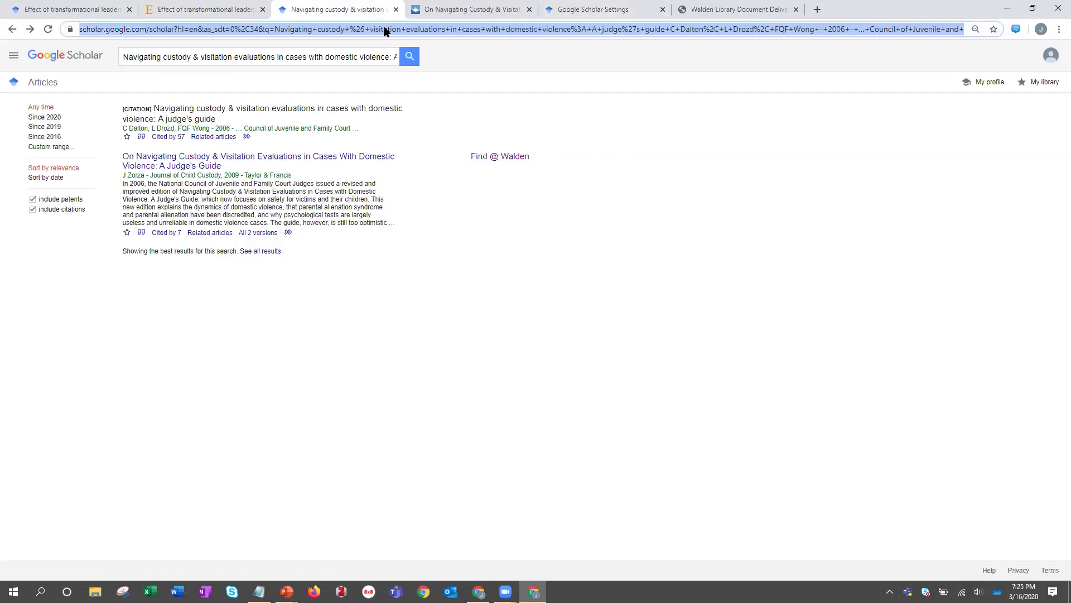
{"action": "type", "text": "library"}
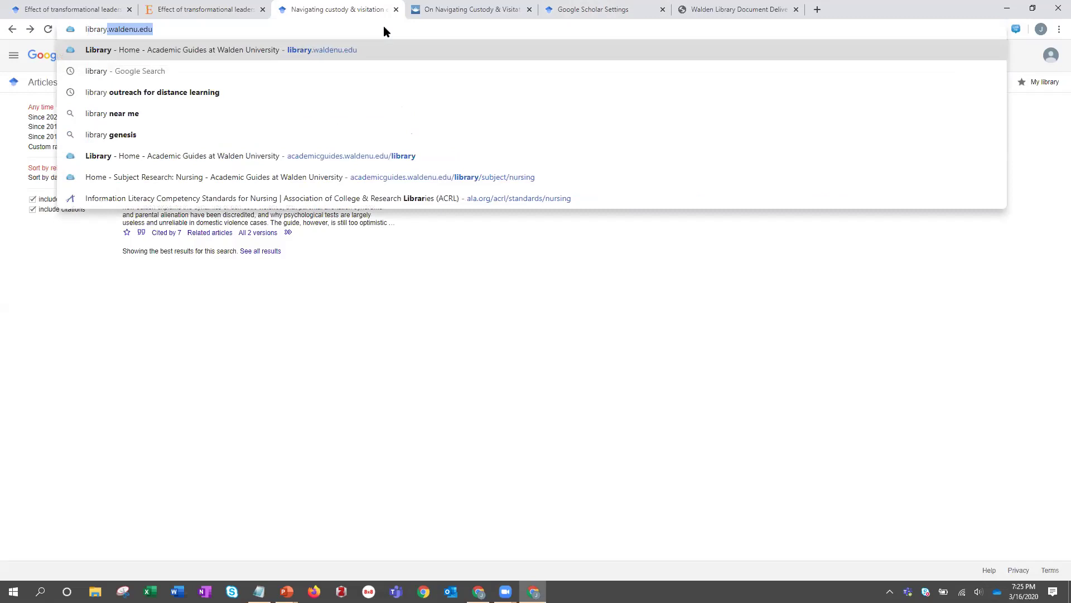
{"action": "key", "text": "Return"}
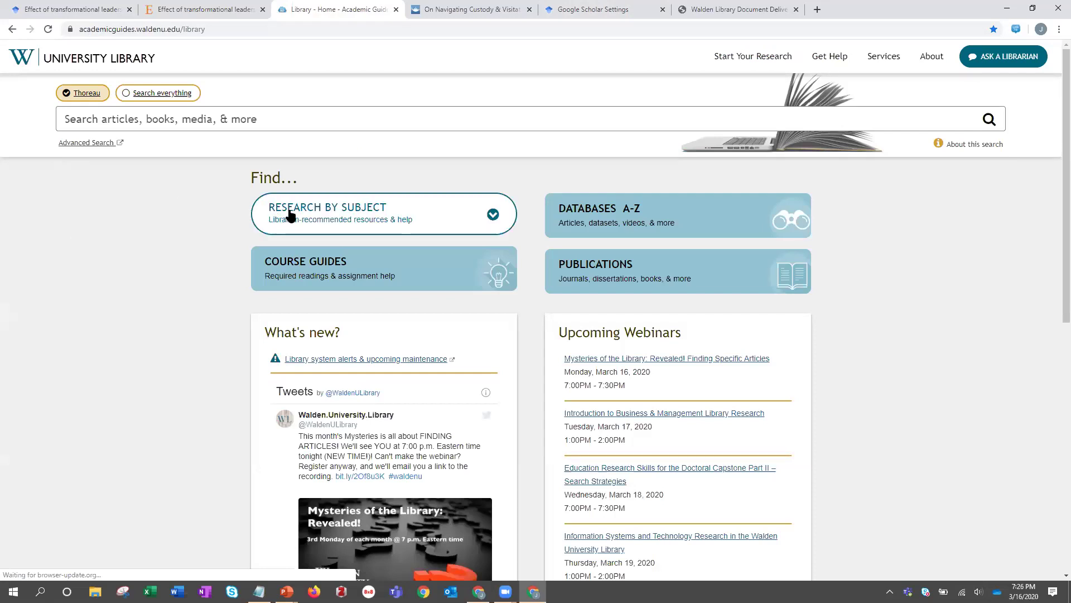
{"action": "left_click", "coordinate": [309, 216]}
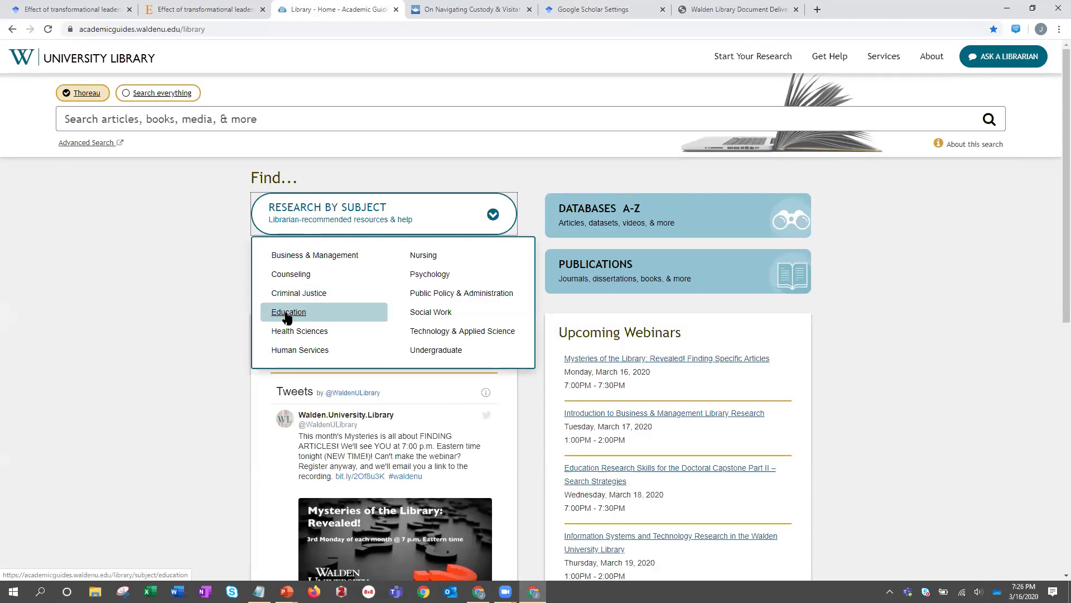
{"action": "left_click", "coordinate": [286, 313]}
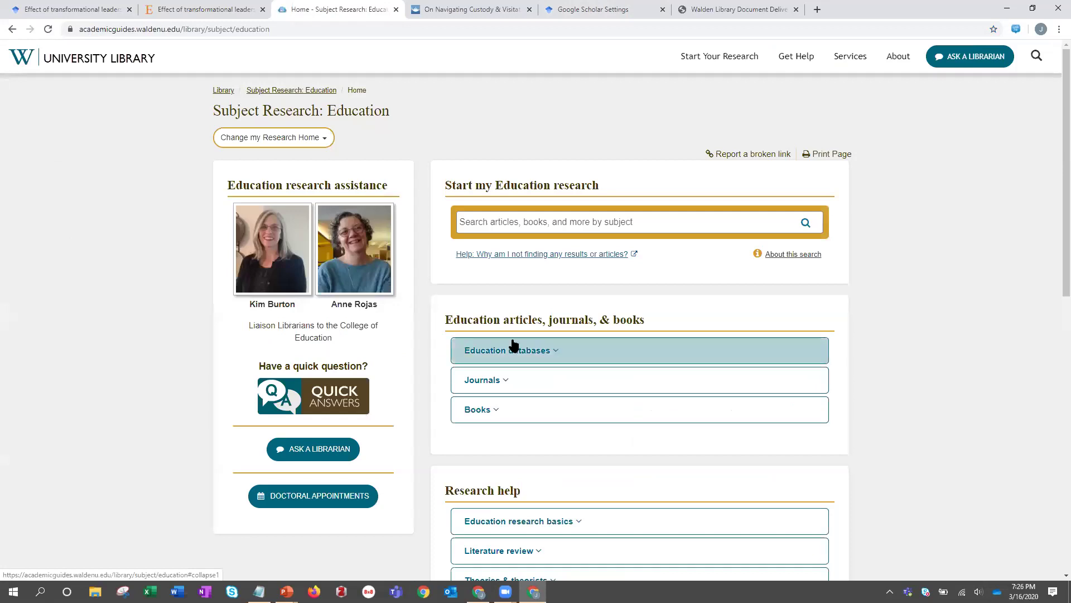
View the Education databases list briefly and run an Education subject search for "bullying"
{"action": "left_click", "coordinate": [513, 352]}
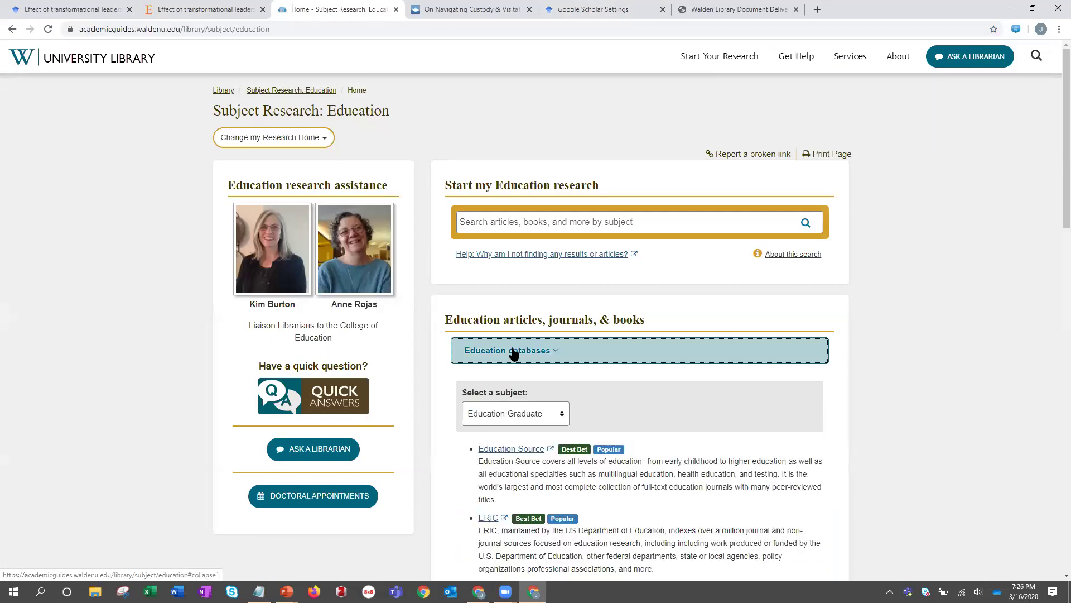
{"action": "left_click", "coordinate": [513, 351]}
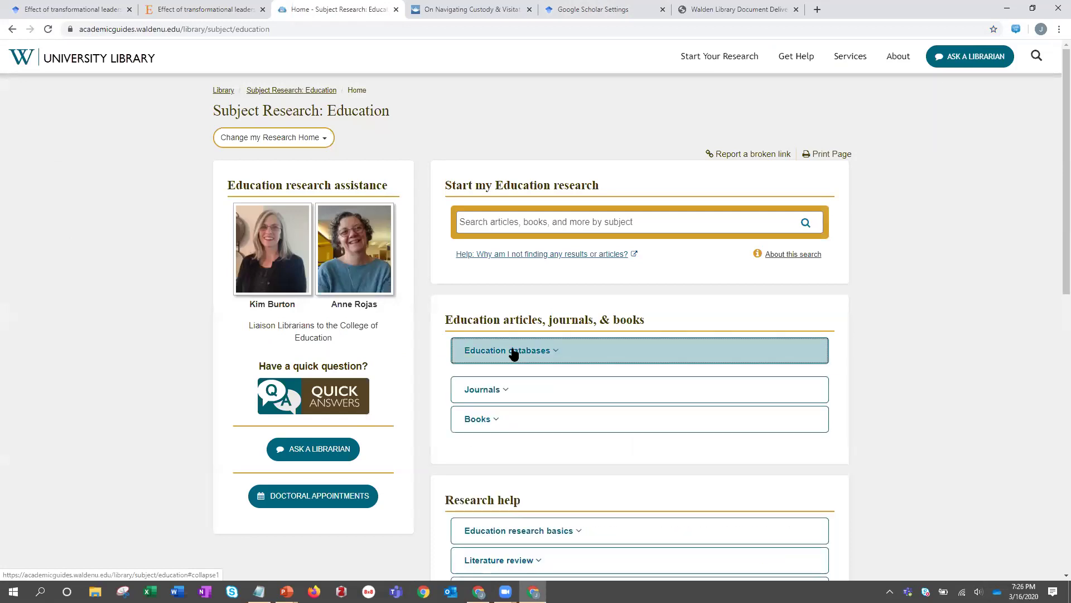
{"action": "left_click", "coordinate": [501, 222]}
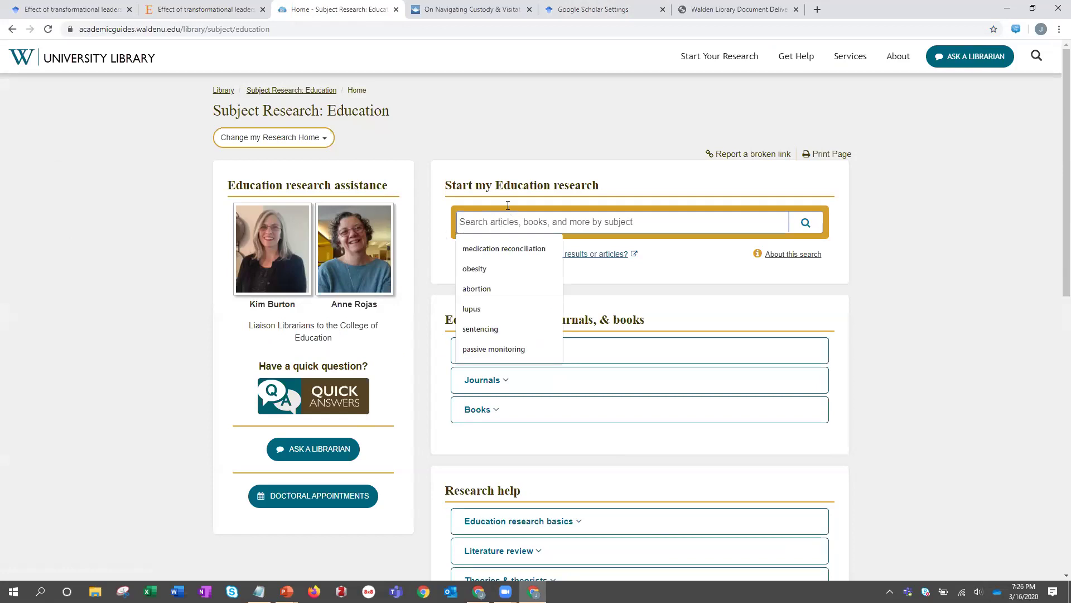
{"action": "left_click", "coordinate": [923, 214]}
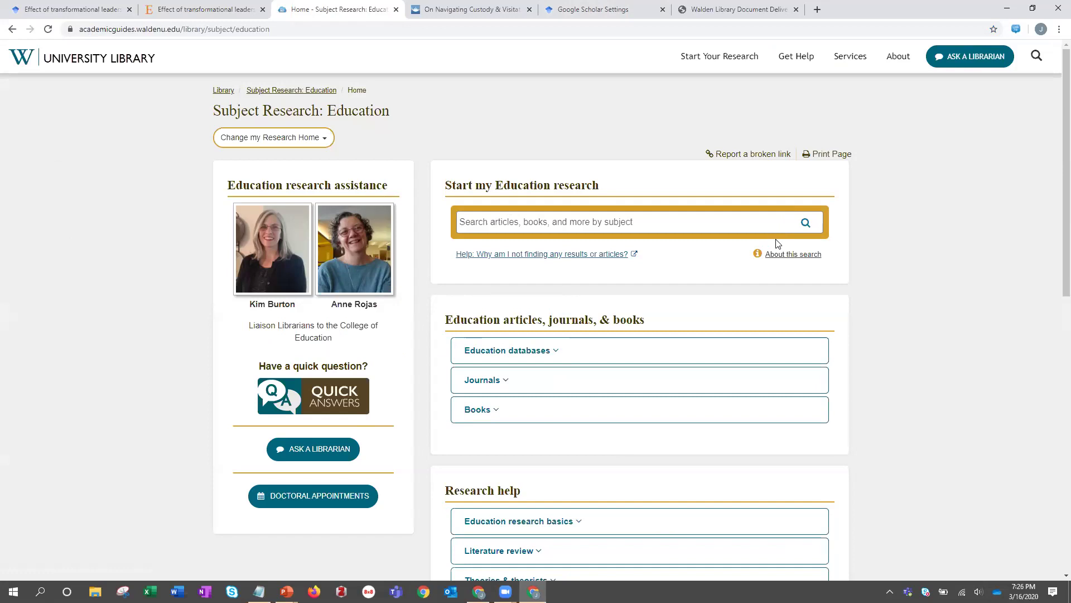
{"action": "left_click", "coordinate": [532, 222]}
{"action": "type", "text": "bullying"}
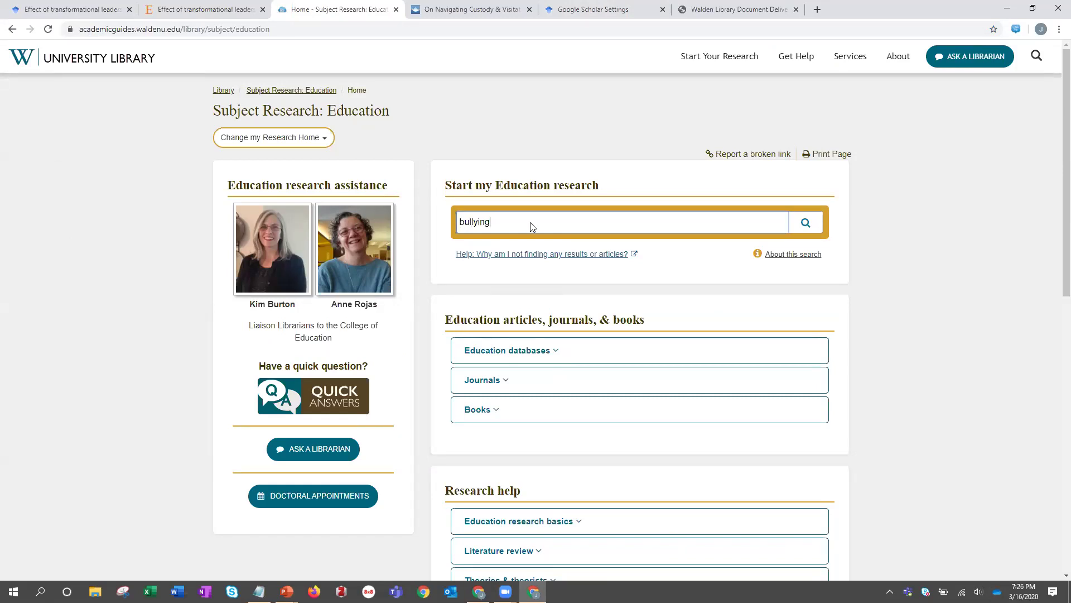
{"action": "key", "text": "Return"}
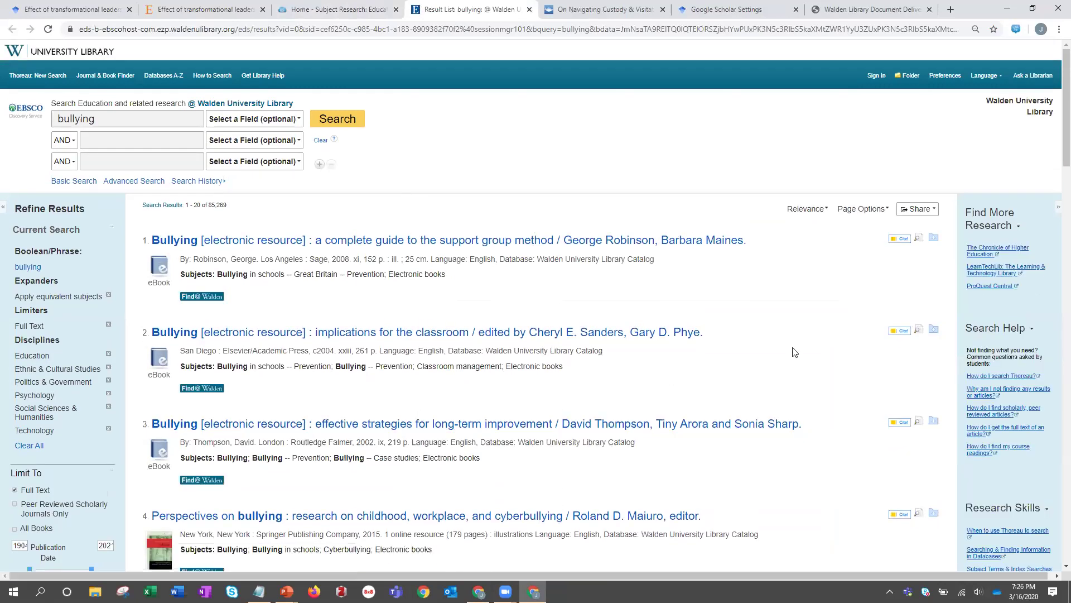
Add the suggested term "primary school or elementary school or primary education or elementary education" to the bullying search and rerun it
{"action": "left_click", "coordinate": [138, 144]}
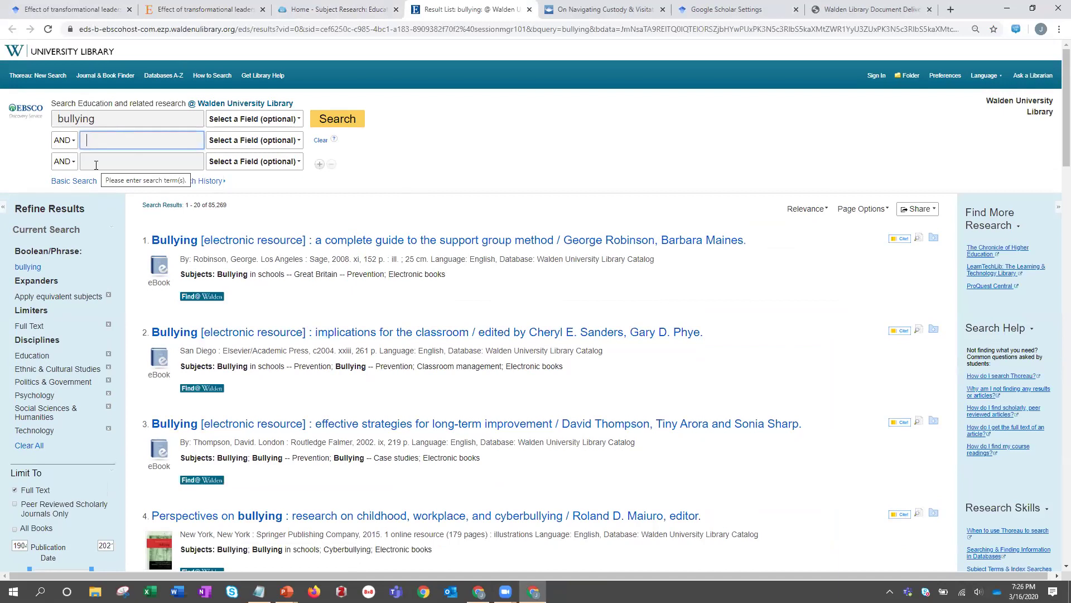
{"action": "type", "text": "primary"}
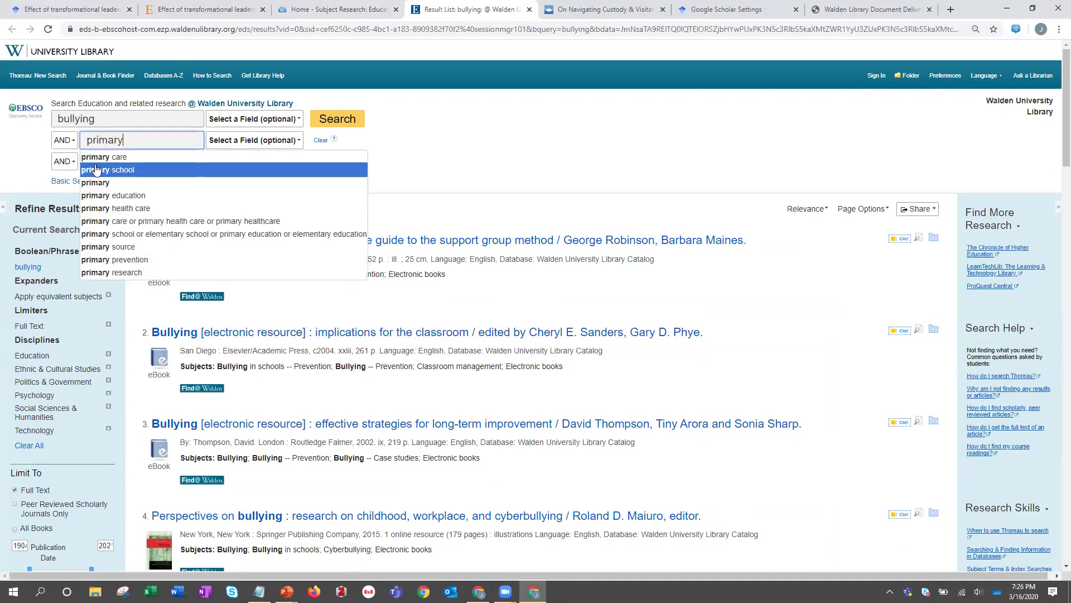
{"action": "left_click", "coordinate": [121, 235]}
{"action": "left_click_drag", "start_coordinate": [87, 140], "coordinate": [229, 168]}
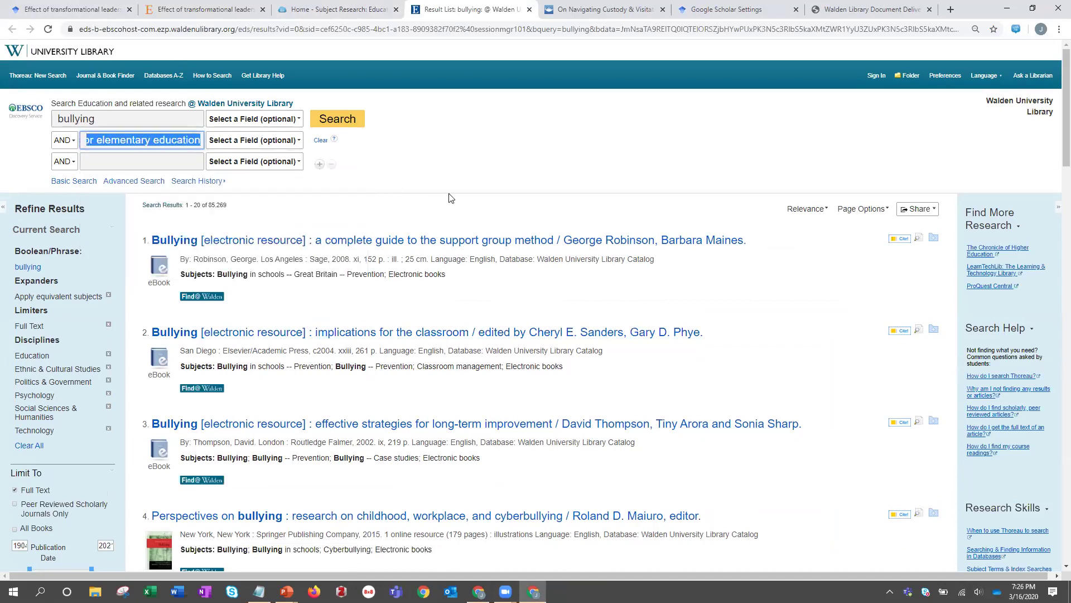
{"action": "left_click", "coordinate": [124, 143]}
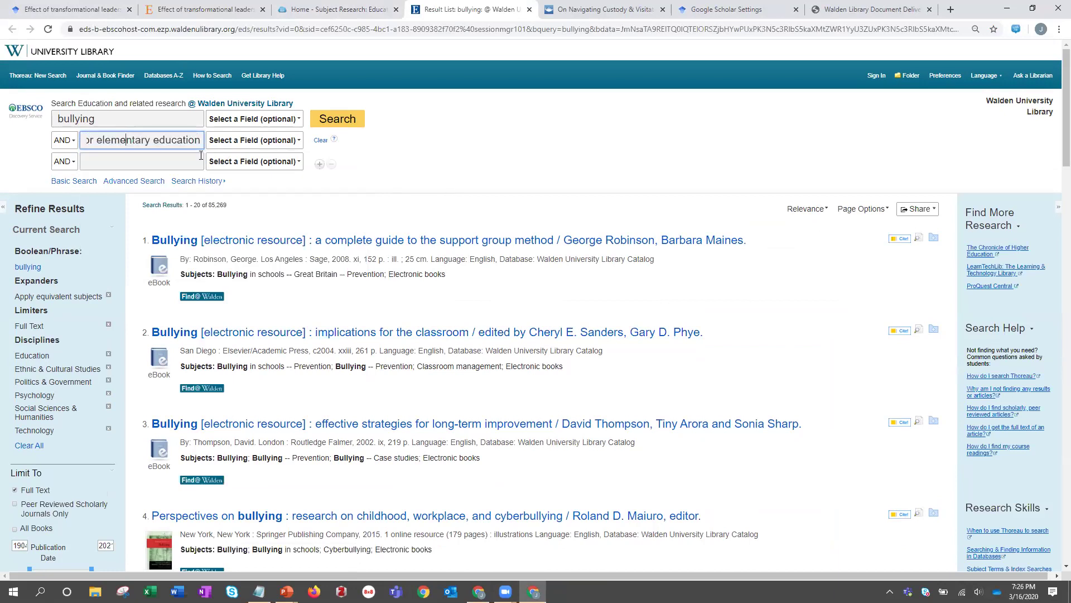
{"action": "left_click", "coordinate": [338, 119]}
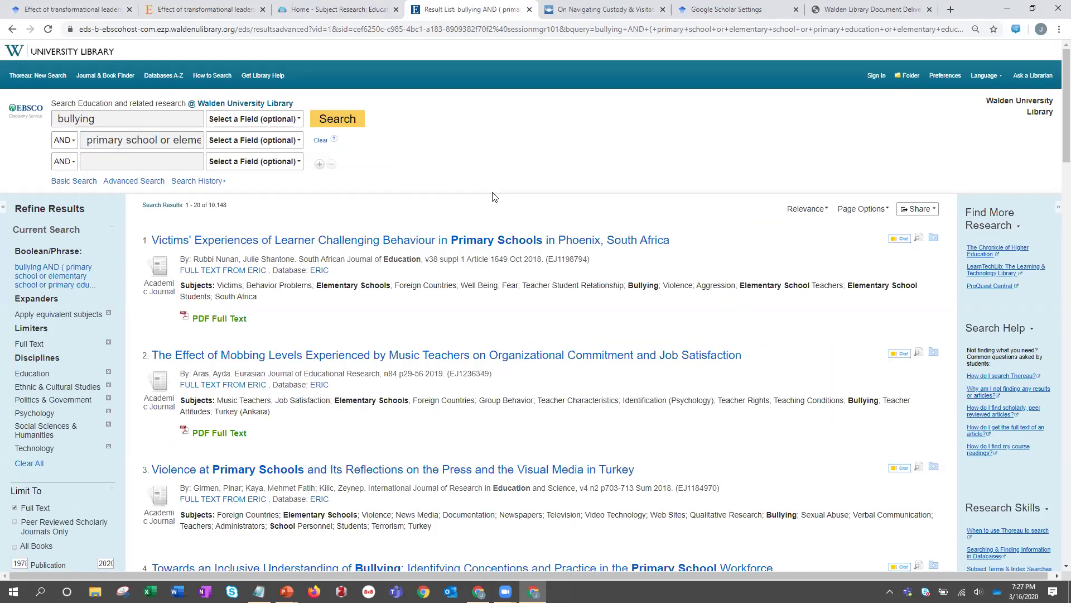
Return from the Education research page to the library home page and show the Research by Subject list
{"action": "left_click", "coordinate": [327, 11]}
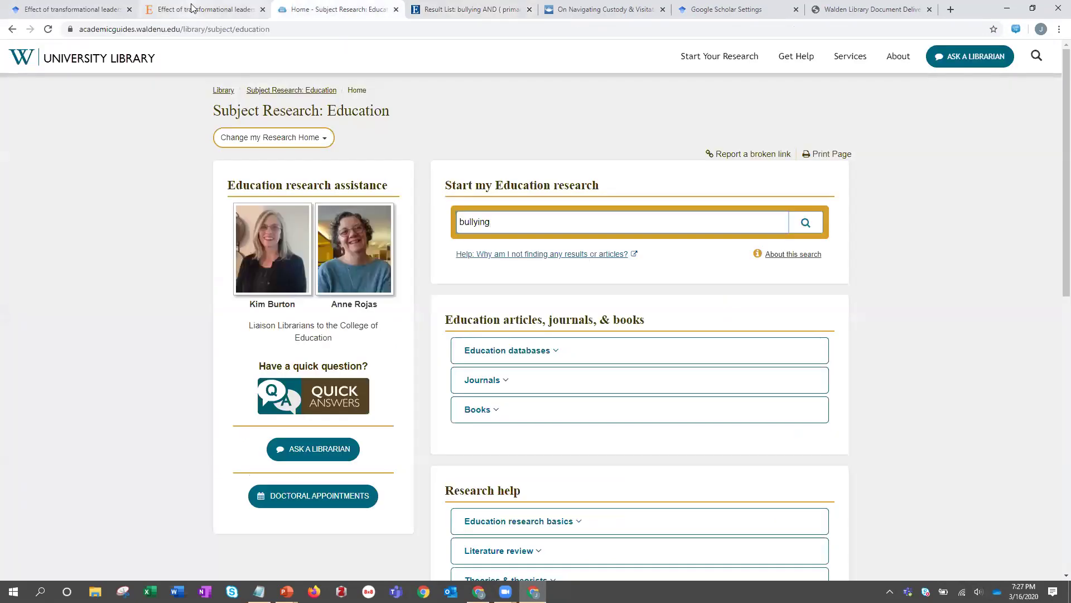
{"action": "left_click", "coordinate": [67, 62]}
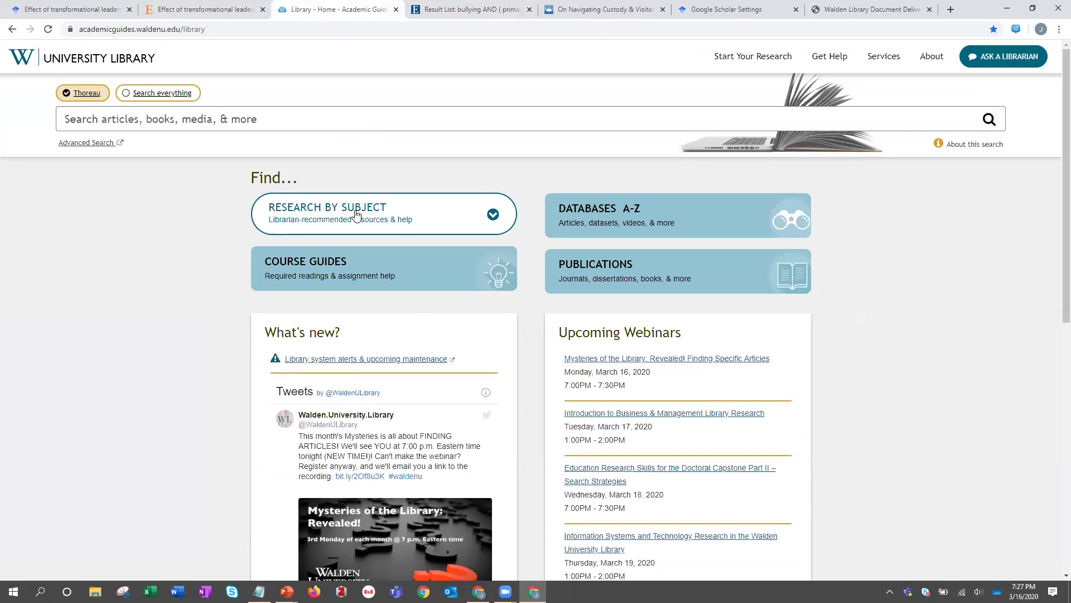
{"action": "left_click", "coordinate": [356, 213]}
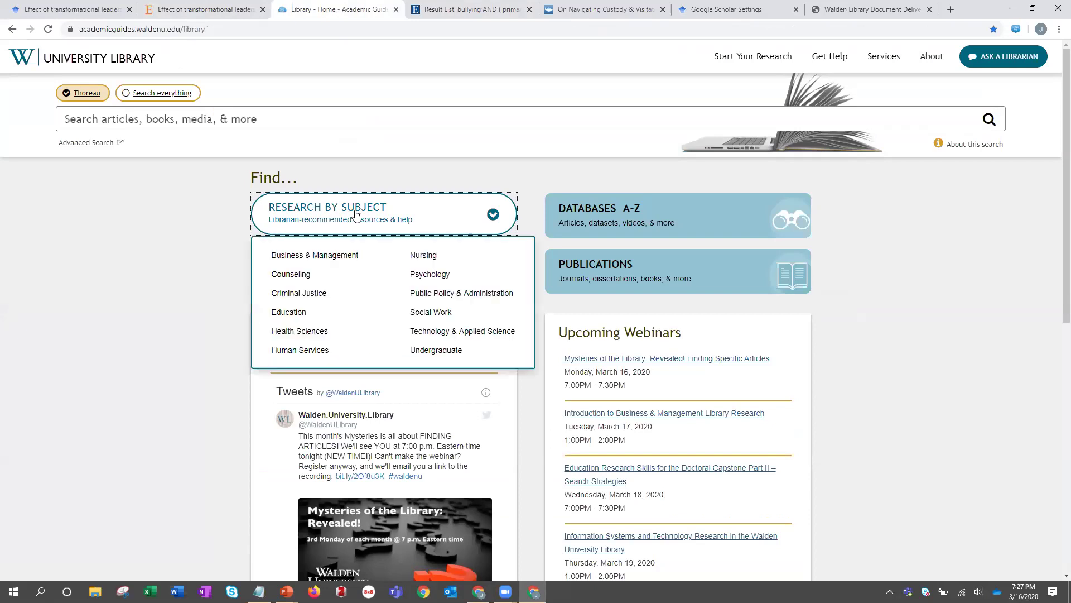
Limit the bullying search results to peer-reviewed scholarly journals and set the publication date range to start at 2015
{"action": "left_click", "coordinate": [480, 9]}
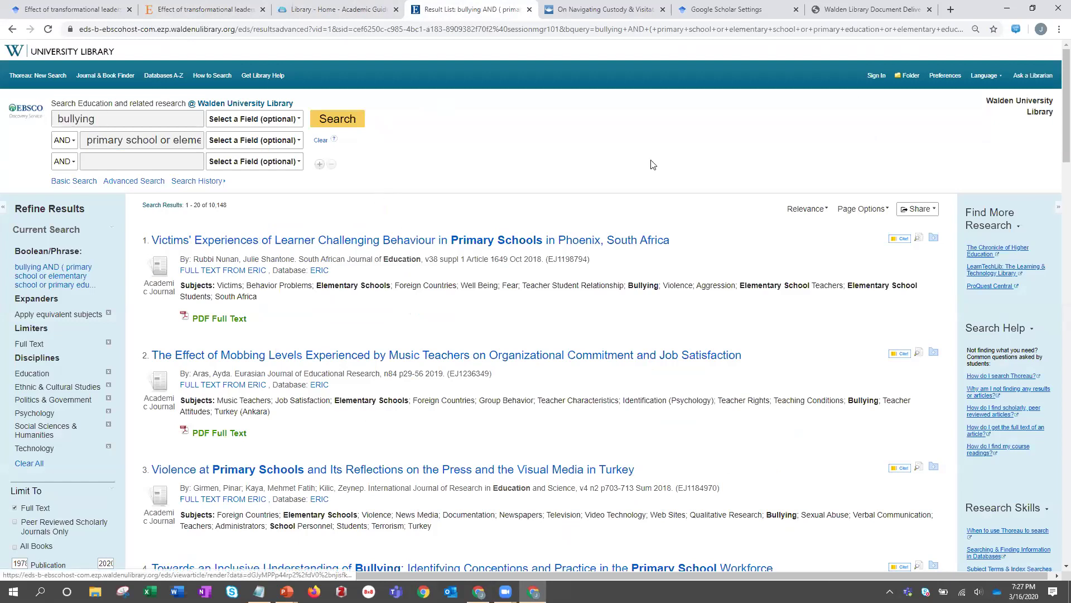
{"action": "scroll", "coordinate": [553, 348], "scroll_direction": "down", "scroll_amount": 4}
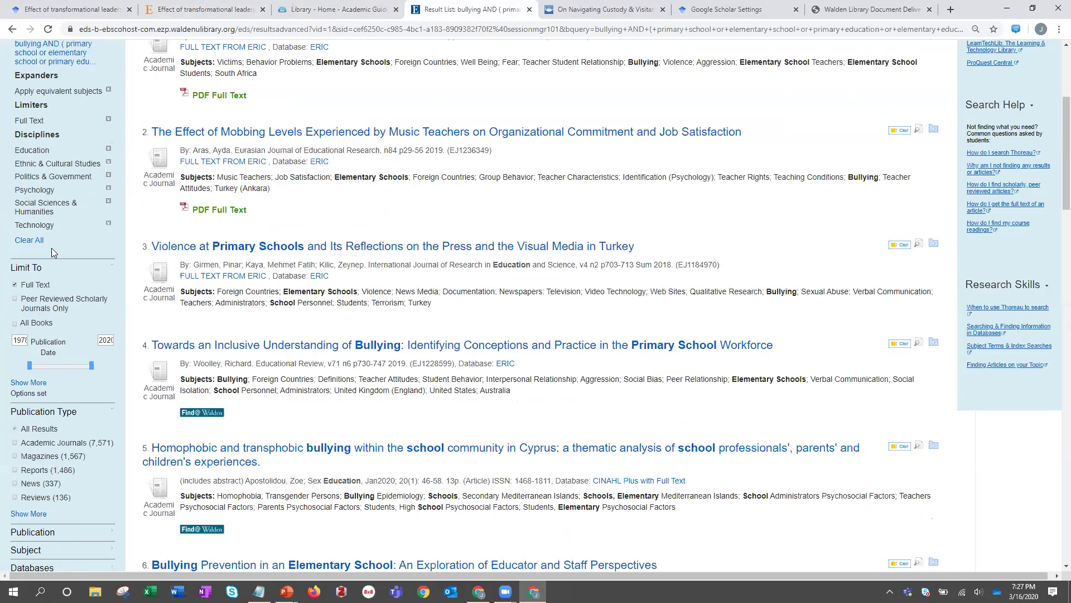
{"action": "left_click", "coordinate": [14, 299]}
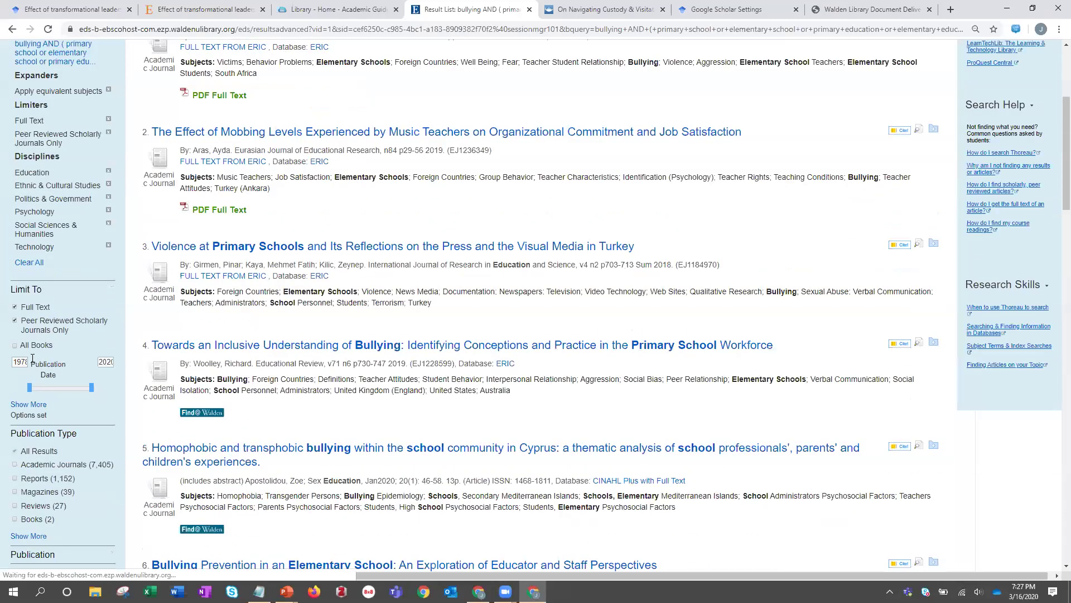
{"action": "double_click", "coordinate": [17, 361]}
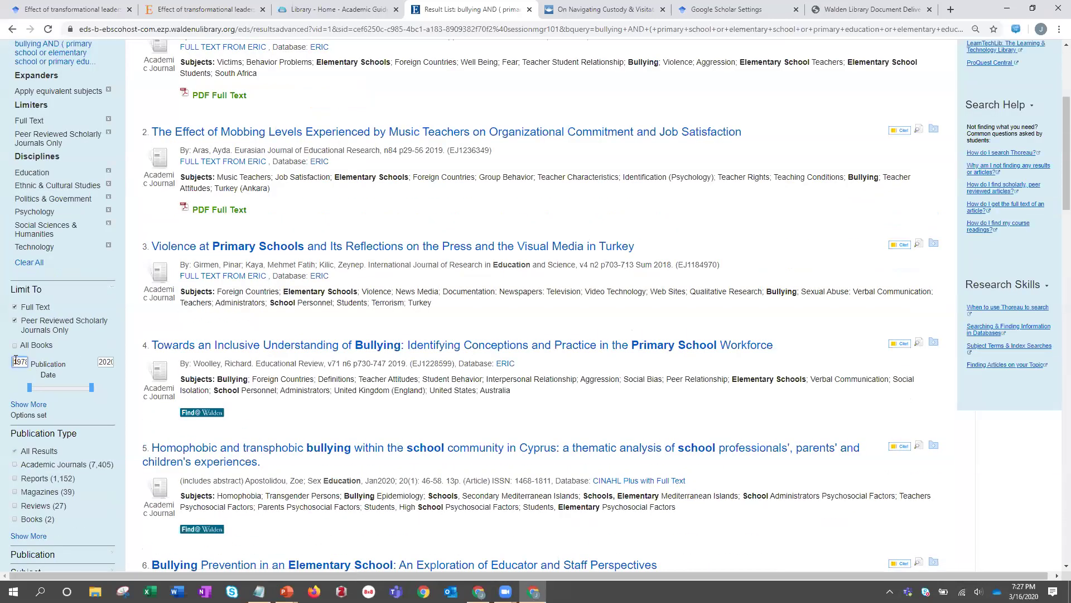
{"action": "type", "text": "2015"}
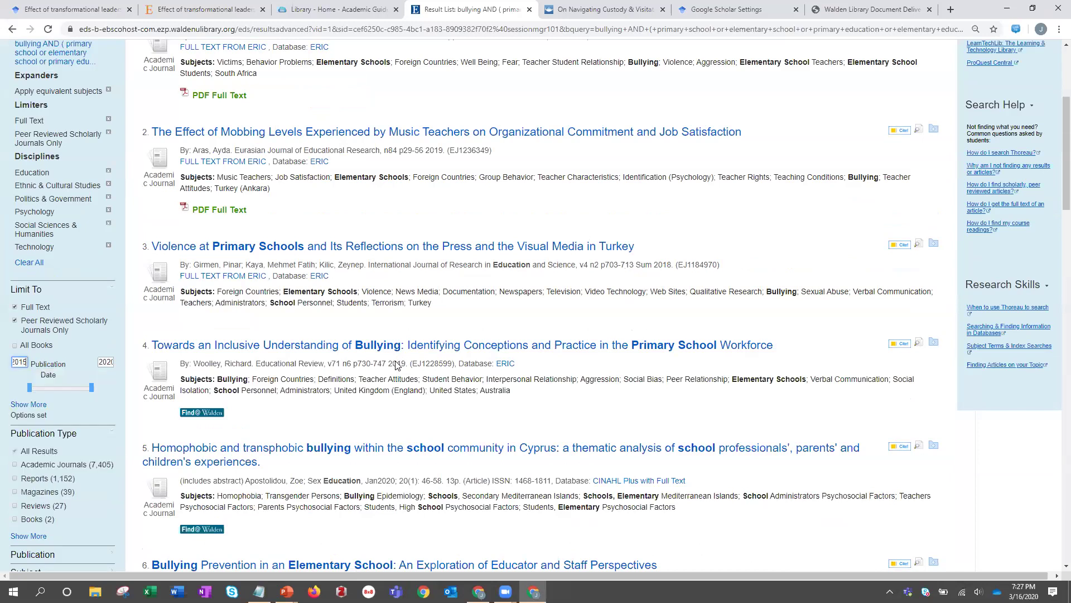
{"action": "key", "text": "Return"}
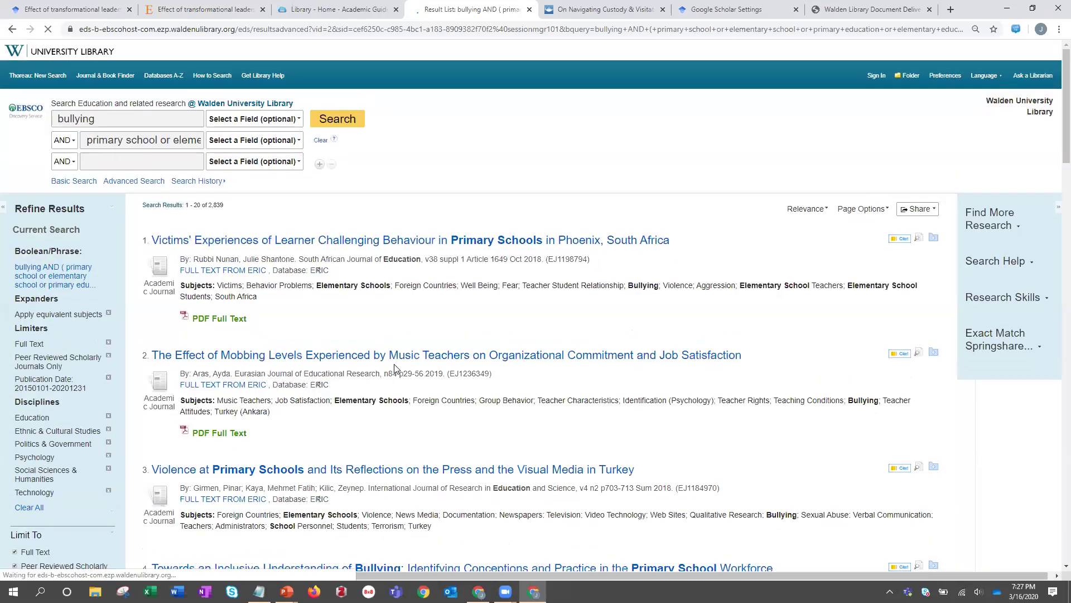
{"action": "left_click_drag", "start_coordinate": [223, 207], "coordinate": [205, 208]}
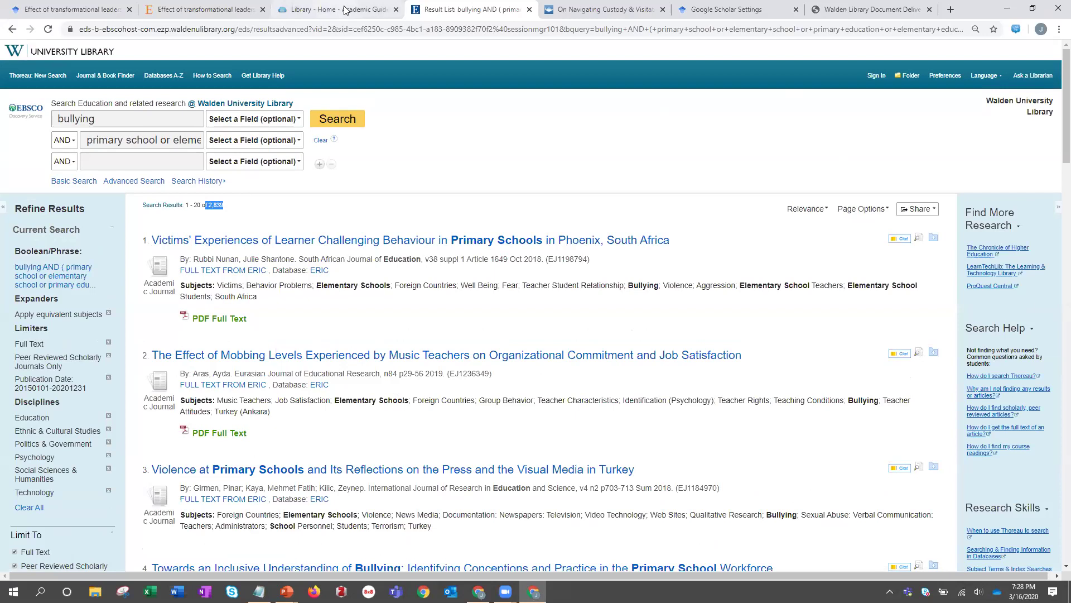
View the Nursing subject research page, and return to the bullying results to review the applied limiters
{"action": "left_click", "coordinate": [279, 5]}
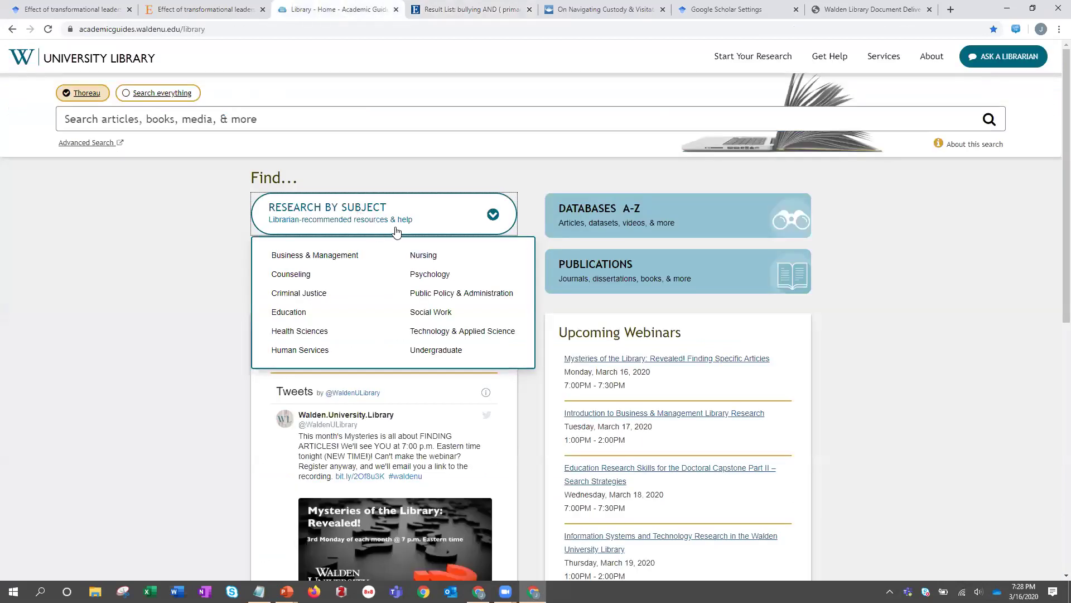
{"action": "left_click", "coordinate": [420, 255]}
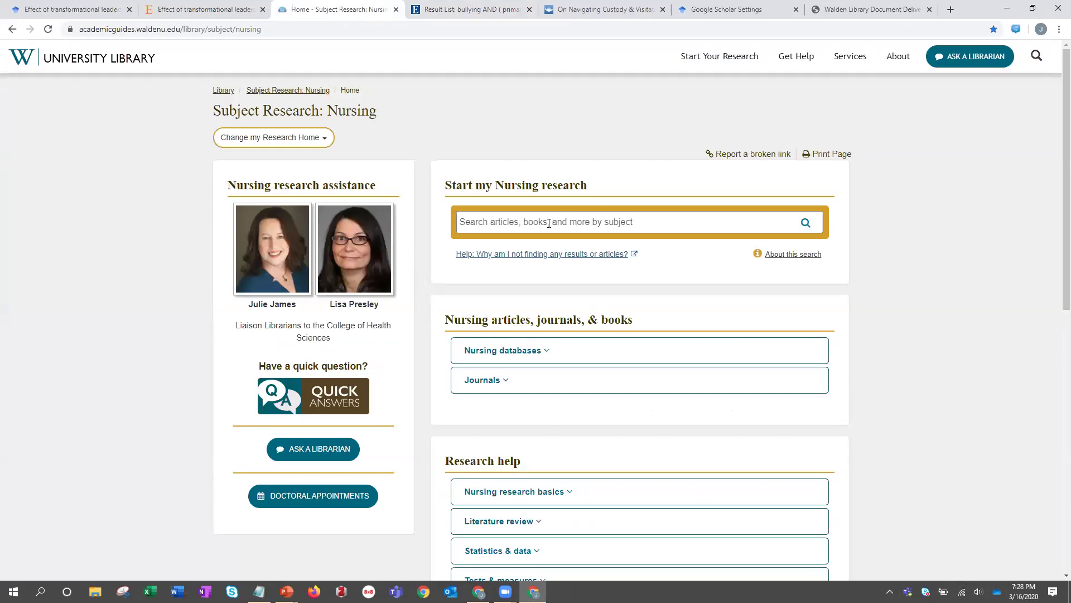
{"action": "left_click", "coordinate": [462, 15]}
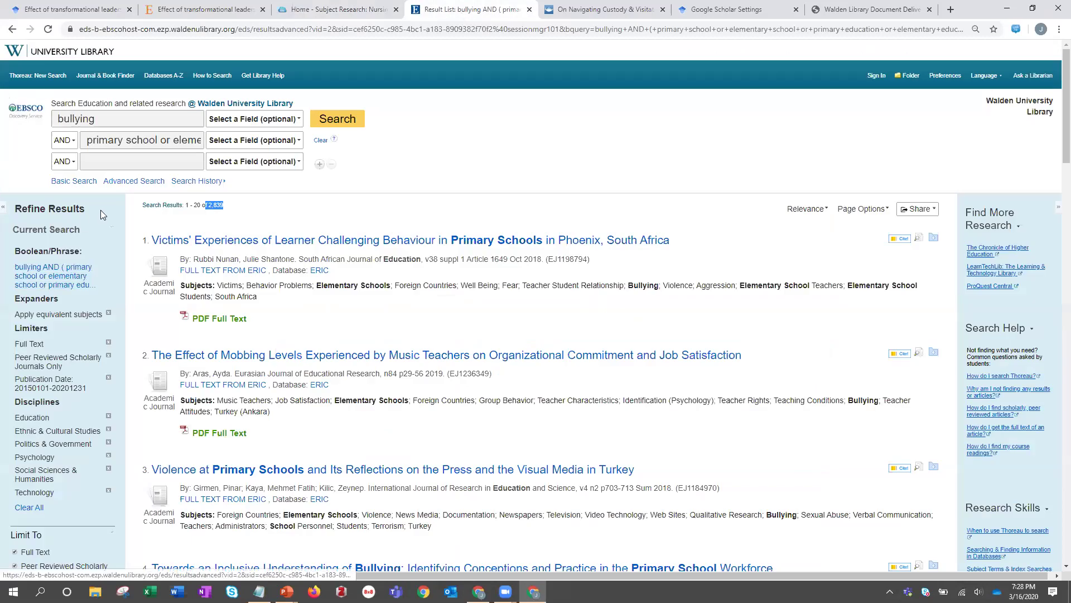
{"action": "scroll", "coordinate": [111, 249], "scroll_direction": "down", "scroll_amount": 3}
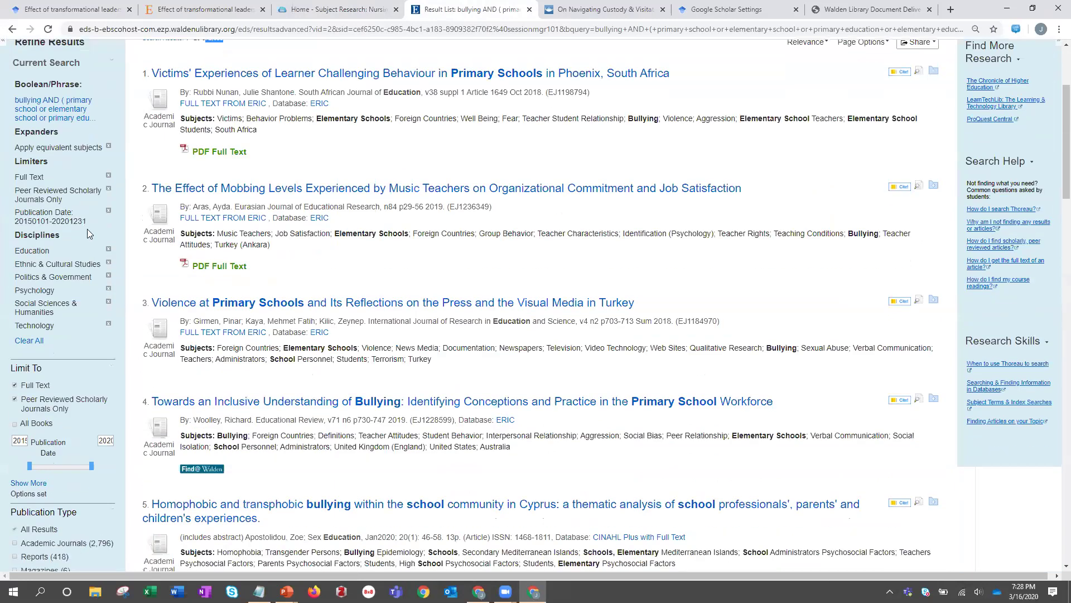
{"action": "scroll", "coordinate": [87, 229], "scroll_direction": "down", "scroll_amount": 2}
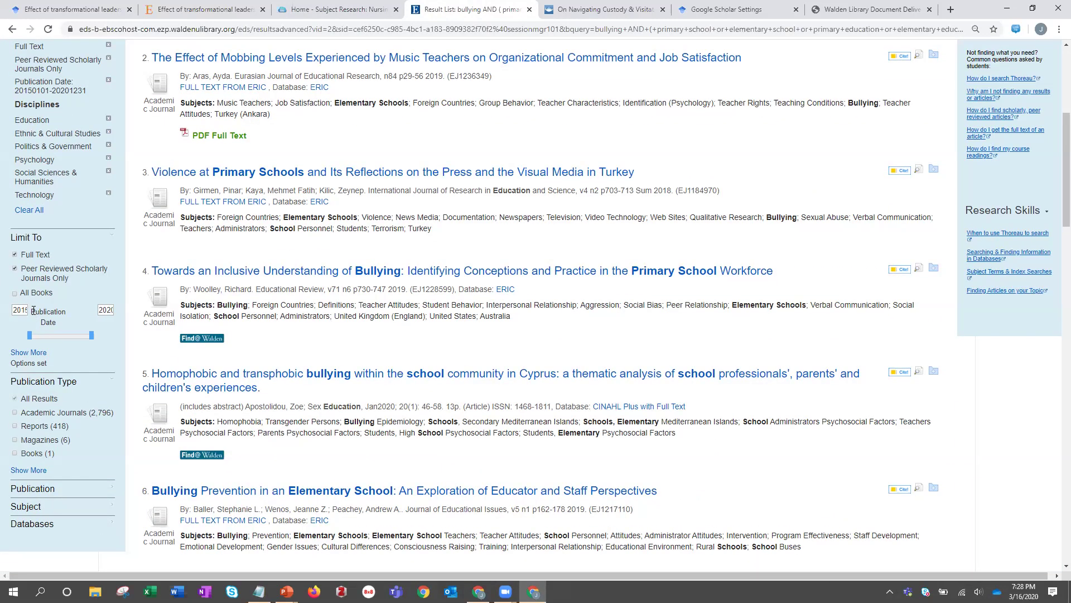
{"action": "scroll", "coordinate": [156, 385], "scroll_direction": "up", "scroll_amount": 5}
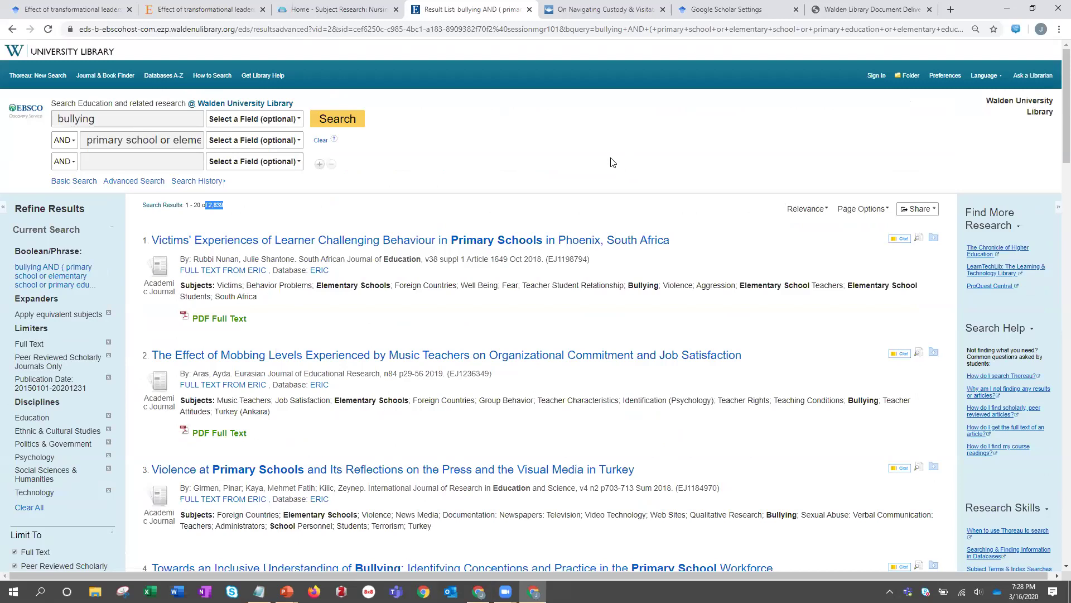
Switch to the PowerPoint slide show and advance past the Get Help slide to the "Coming up in the Series" slide
{"action": "left_click", "coordinate": [286, 592]}
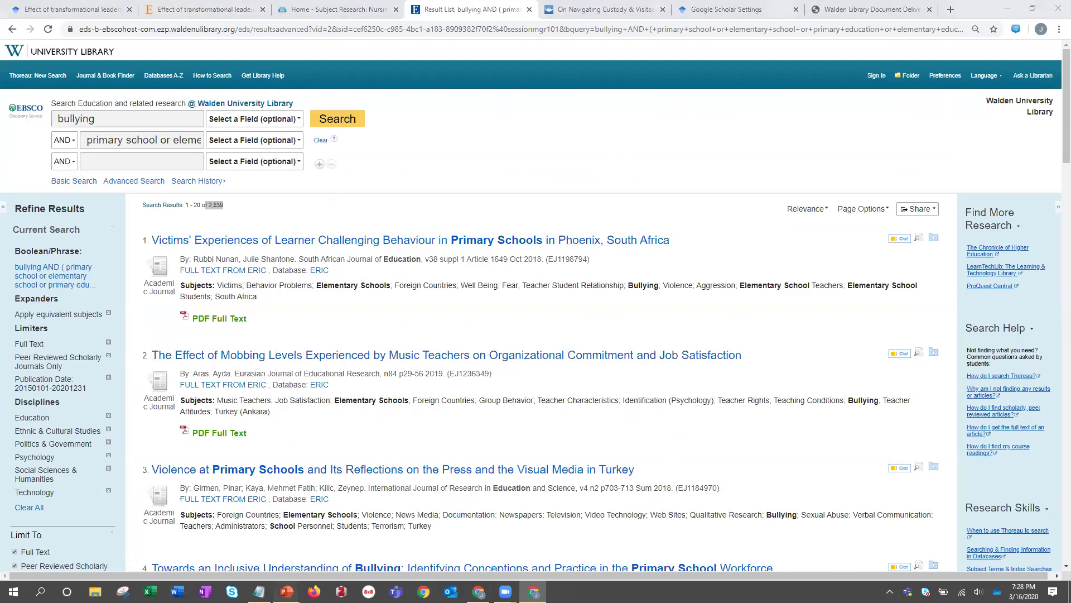
{"action": "left_click", "coordinate": [354, 554]}
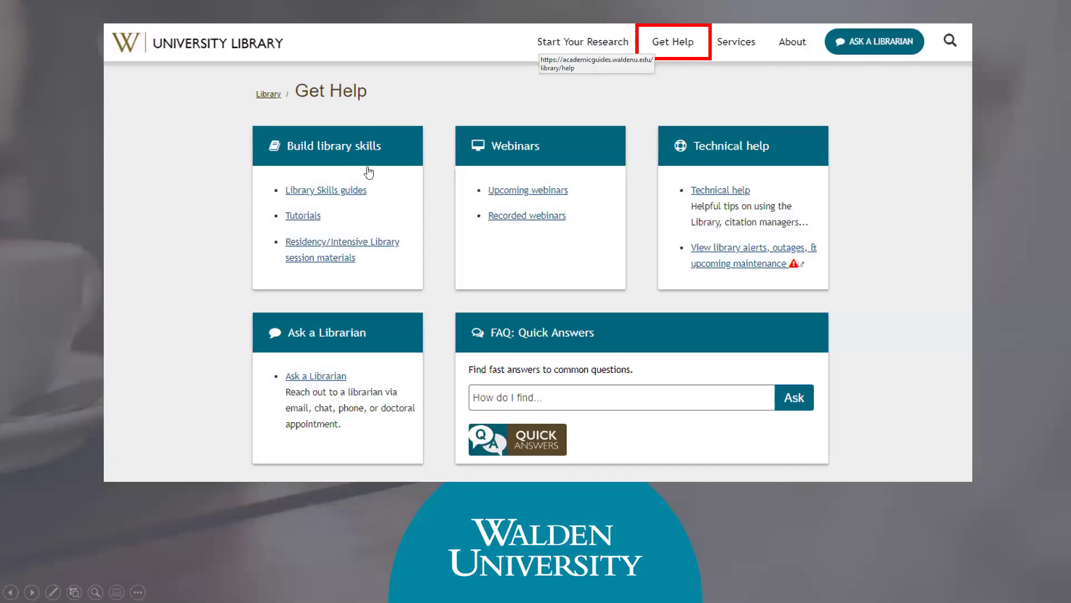
{"action": "left_click", "coordinate": [597, 223]}
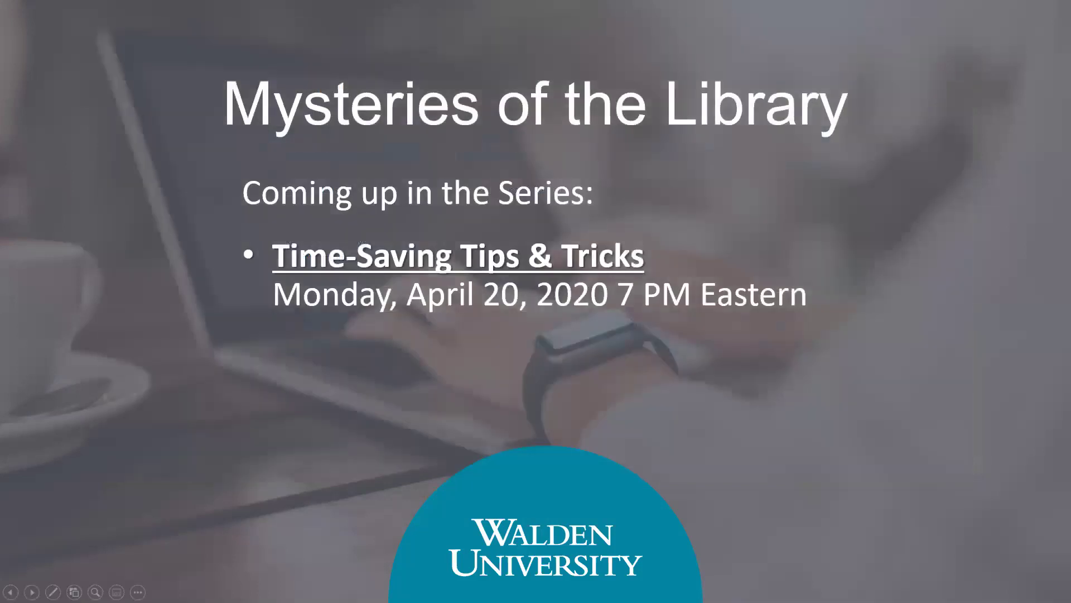